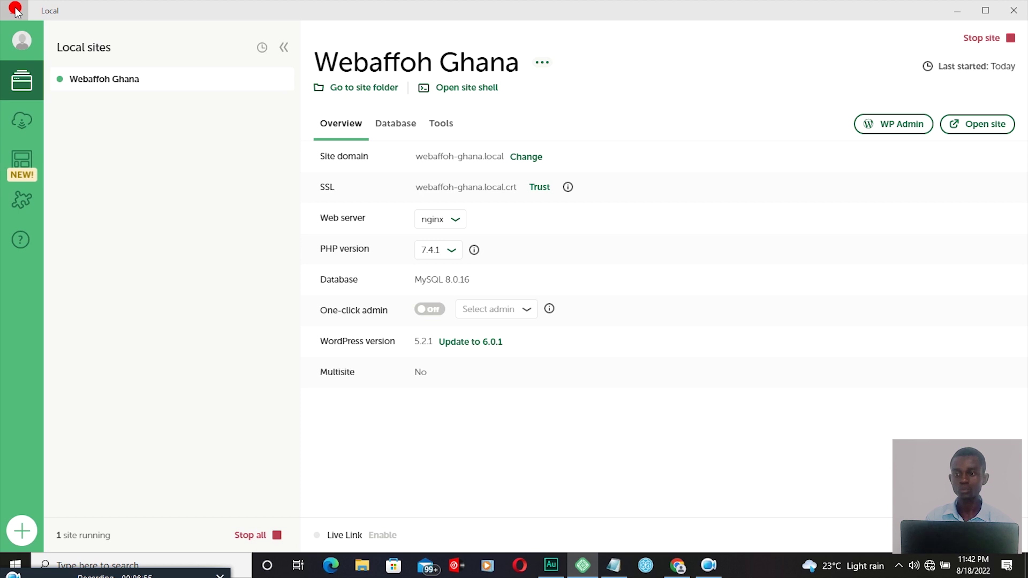
Step: Open Local's main app menu
{"action": "left_click", "coordinate": [15, 10]}
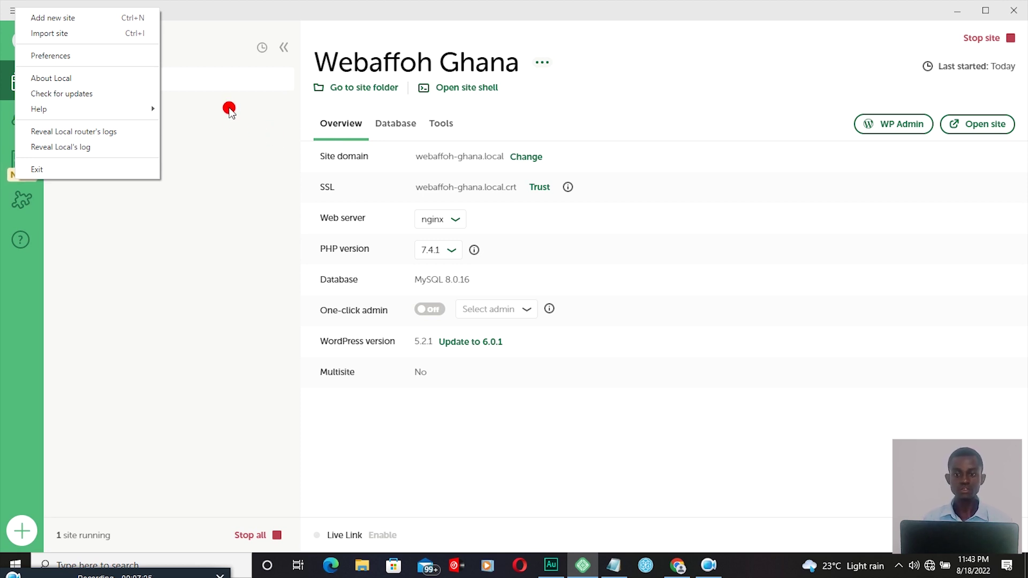
Step: Start a new Local site with 'Create a new site' selected and continue to naming
{"action": "left_click", "coordinate": [44, 21]}
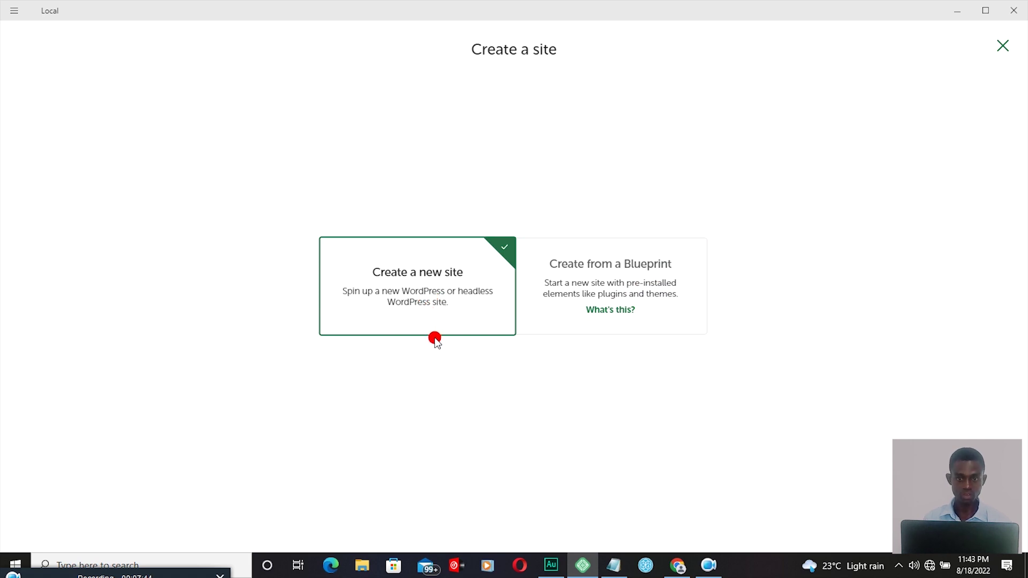
{"action": "left_click", "coordinate": [455, 298]}
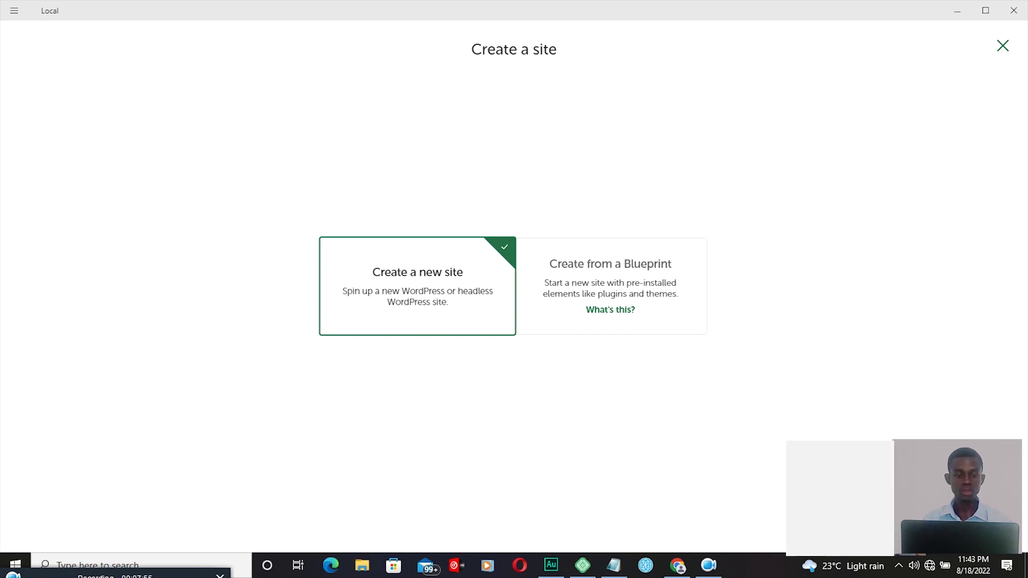
{"action": "left_click", "coordinate": [974, 530]}
{"action": "left_click", "coordinate": [682, 337]}
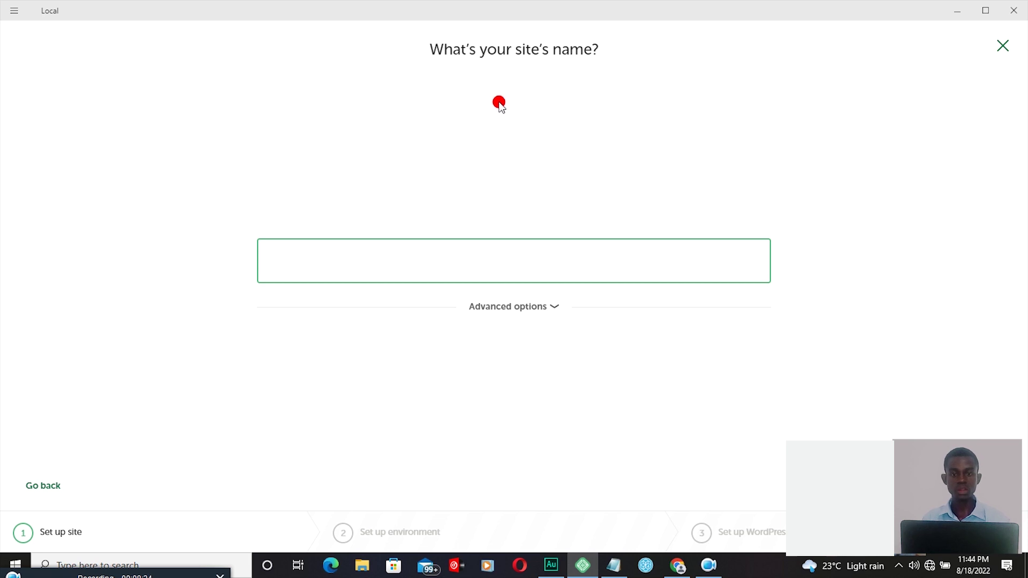
Step: Name the new Local site 'Smart Learners' and continue
{"action": "left_click", "coordinate": [441, 259]}
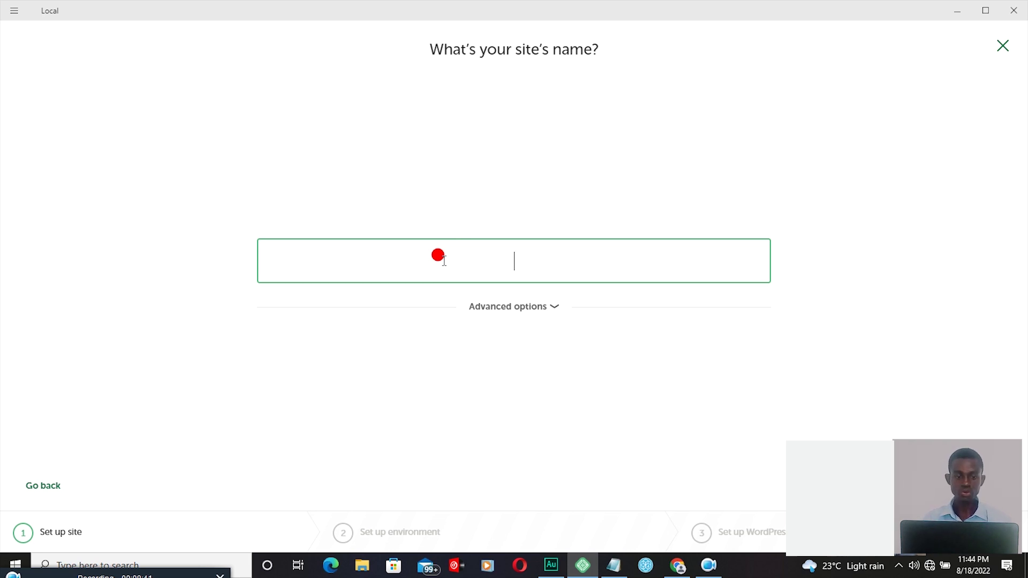
{"action": "type", "text": "Sm"}
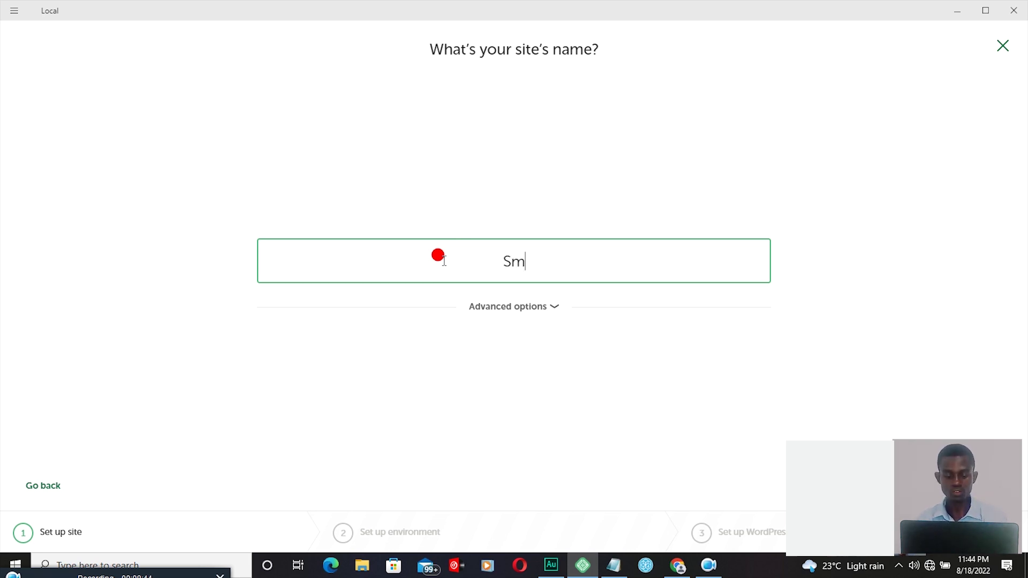
{"action": "type", "text": "art Learners"}
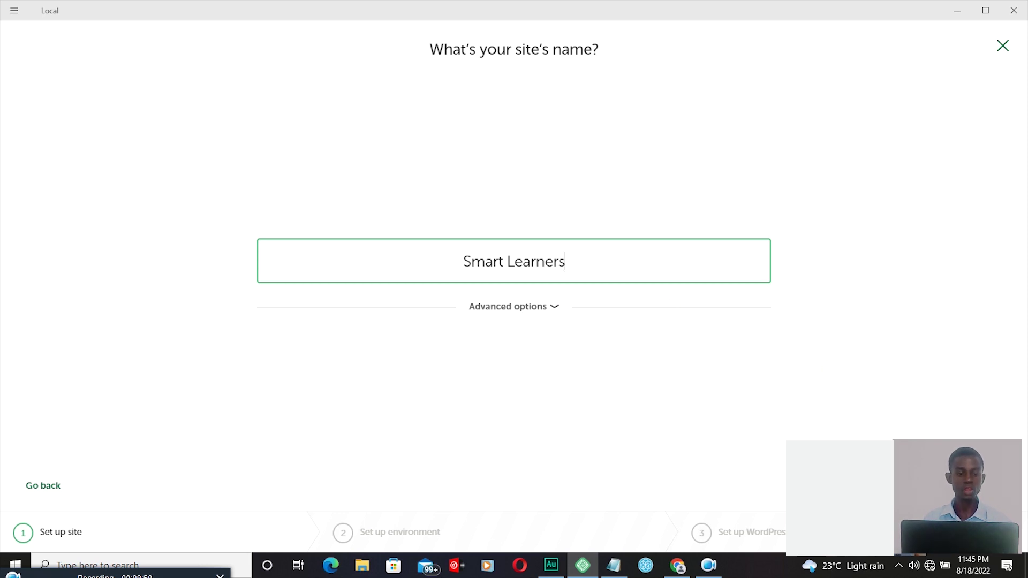
{"action": "left_click", "coordinate": [963, 486]}
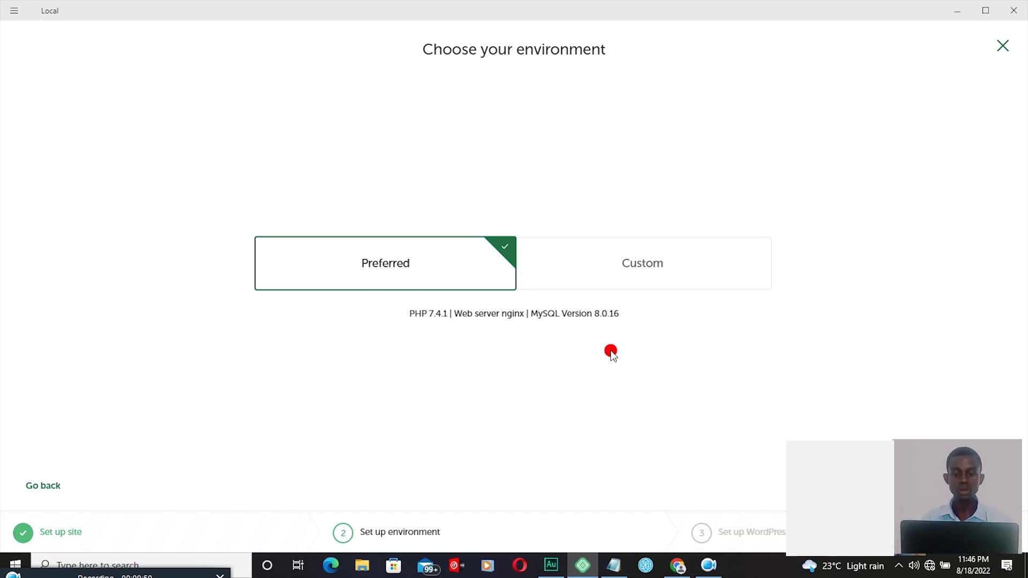
Step: Keep the Preferred environment (PHP 7.4.1, nginx, MySQL 8.0.16) and continue
{"action": "key", "text": "Return"}
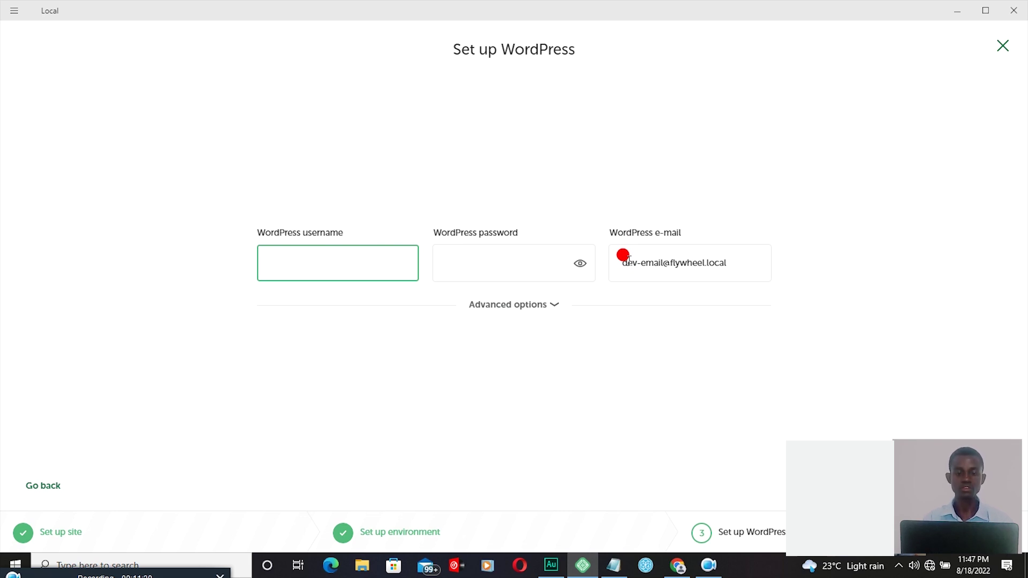
{"action": "left_click", "coordinate": [330, 253]}
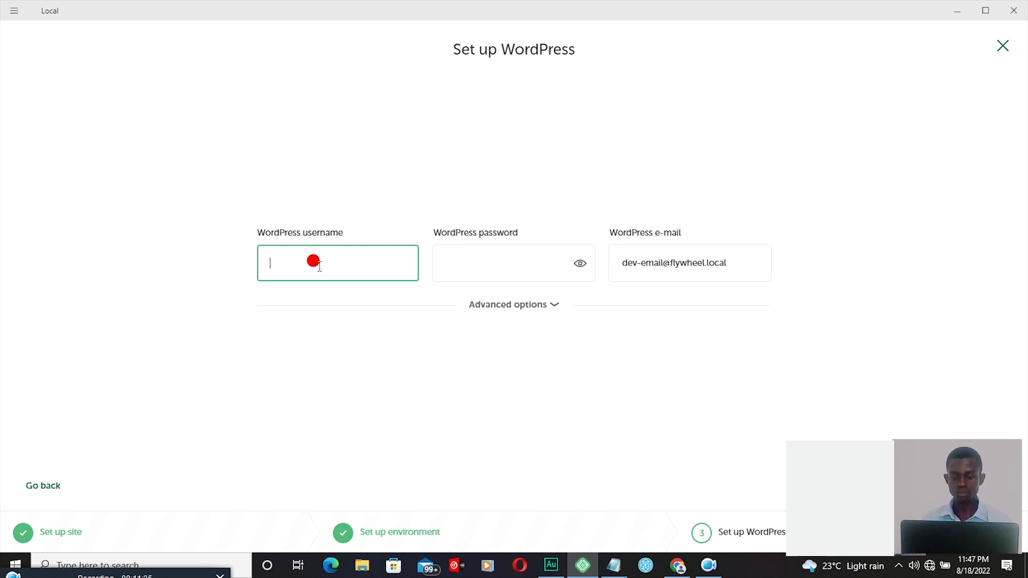
Step: Enter the WordPress admin username and replace the default e-mail with the admin's address
{"action": "type", "text": "affohg"}
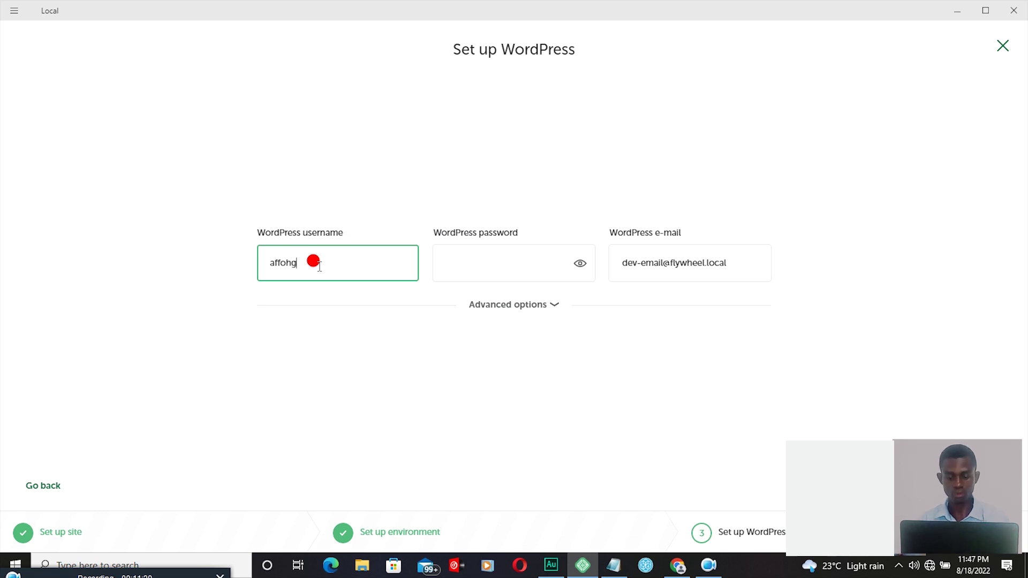
{"action": "type", "text": "ab68"}
{"action": "left_click", "coordinate": [616, 257]}
{"action": "left_click", "coordinate": [616, 257]}
{"action": "left_click_drag", "start_coordinate": [616, 257], "coordinate": [808, 282]}
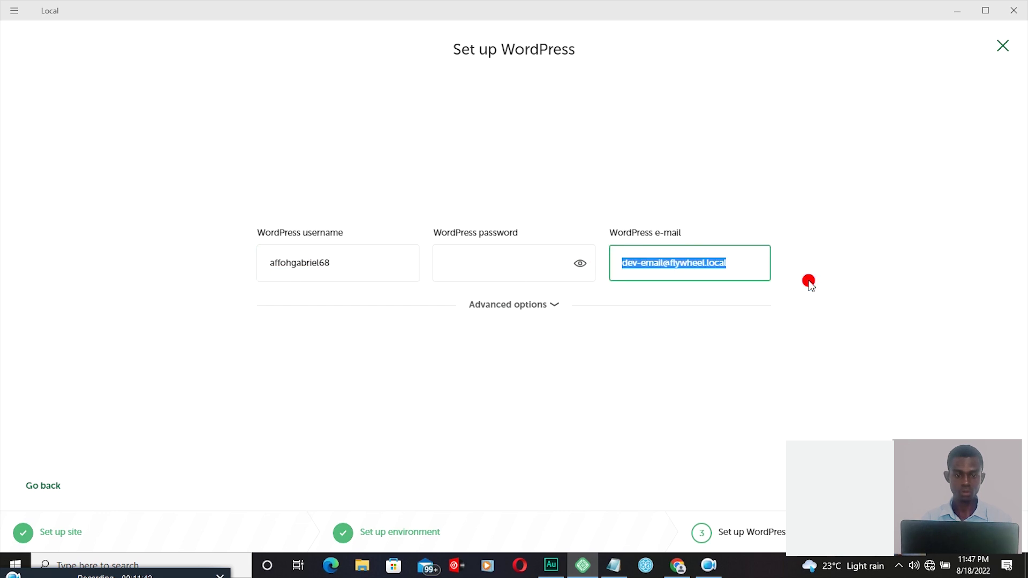
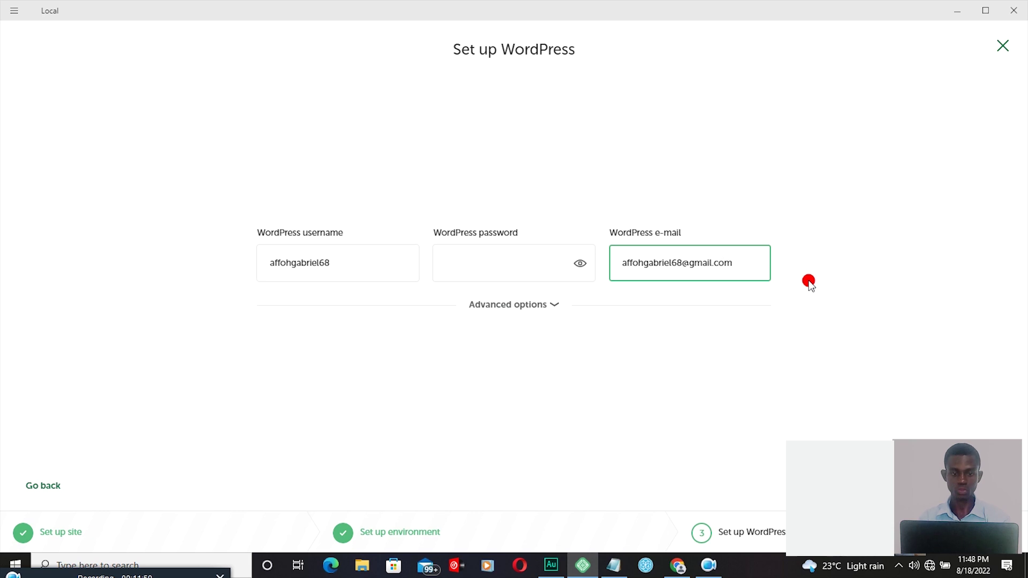
Step: Set the admin password and create the Smart Learners site
{"action": "left_click", "coordinate": [495, 261]}
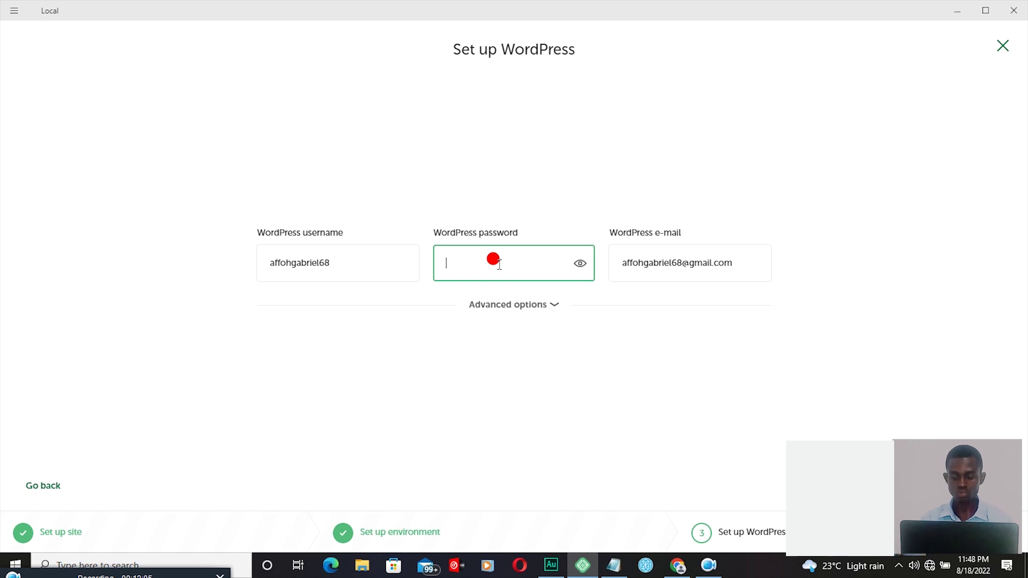
{"action": "type", "text": "•••"}
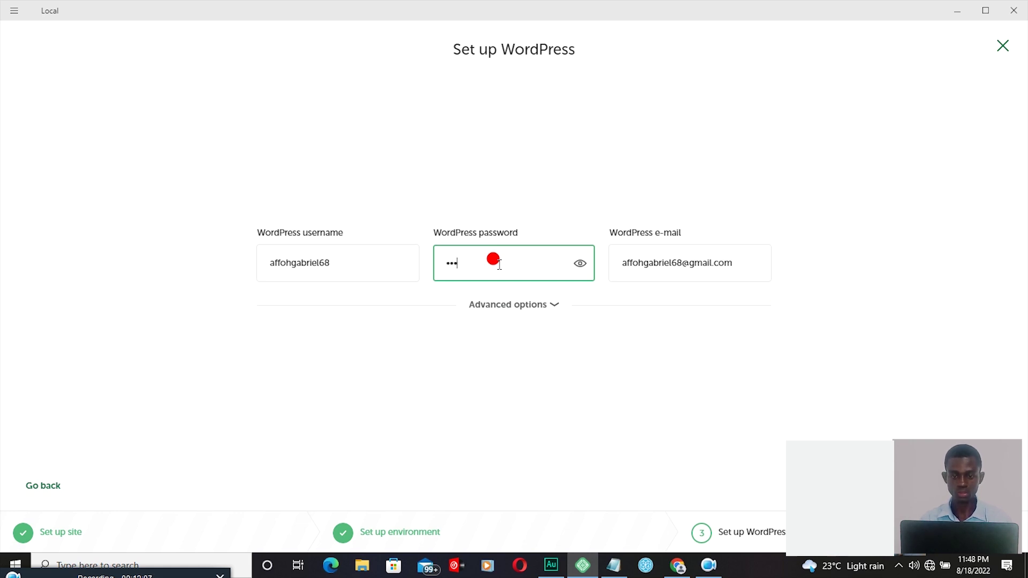
{"action": "type", "text": "•••••••"}
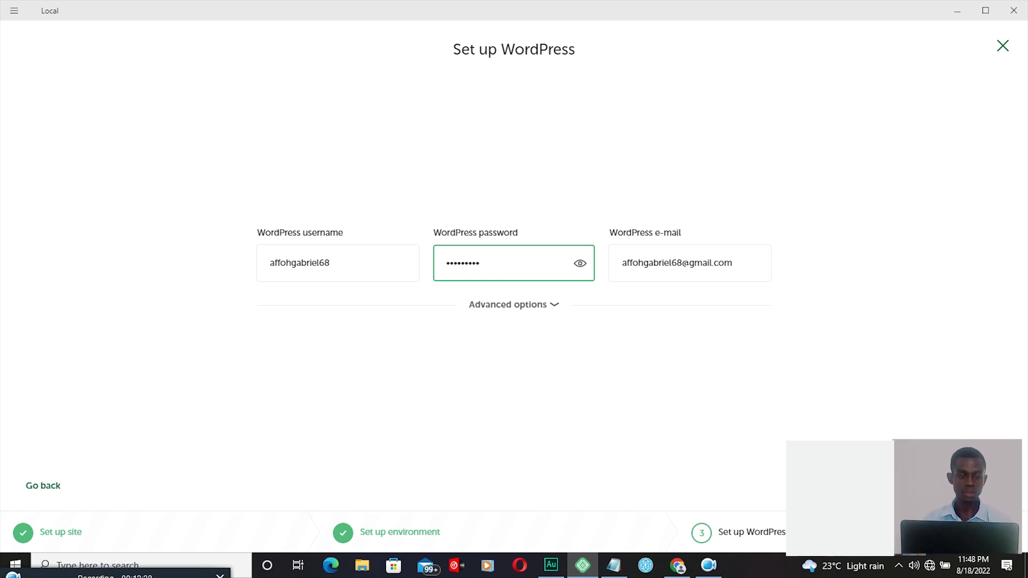
{"action": "key", "text": "Return"}
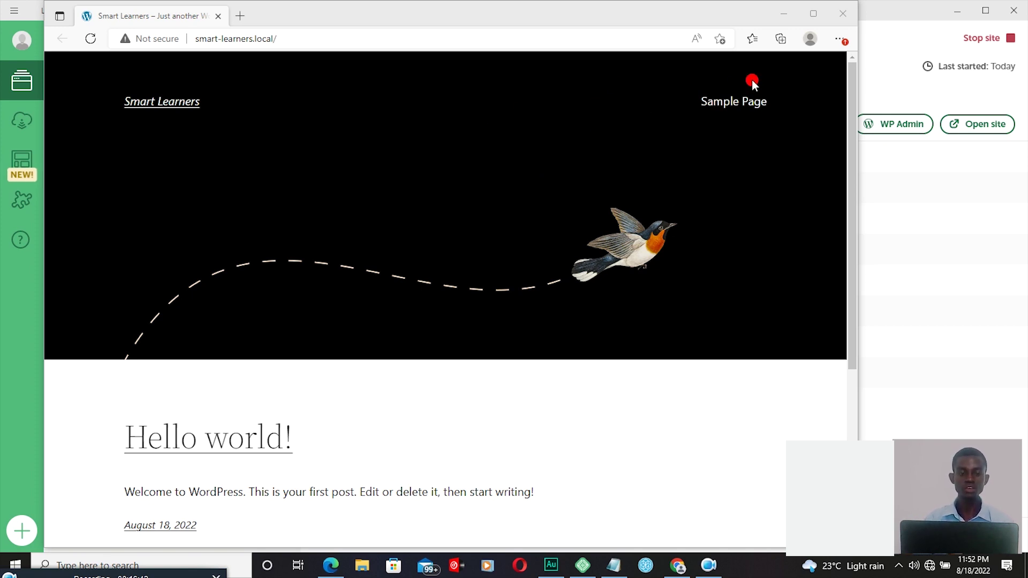
Step: Rearrange the browser and Local windows, then open the Smart Learners WP Admin login page
{"action": "double_click", "coordinate": [808, 16]}
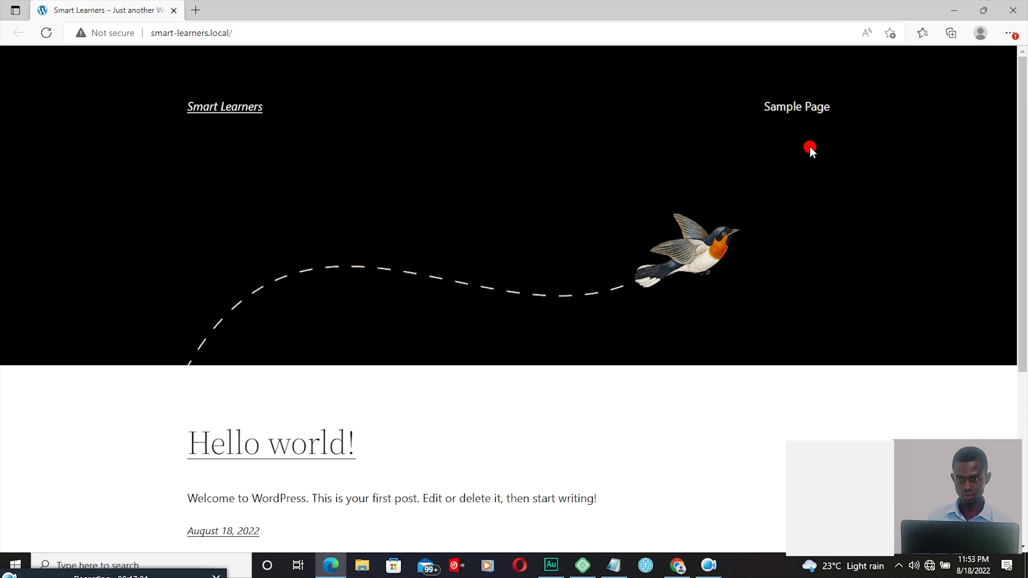
{"action": "left_click", "coordinate": [985, 12]}
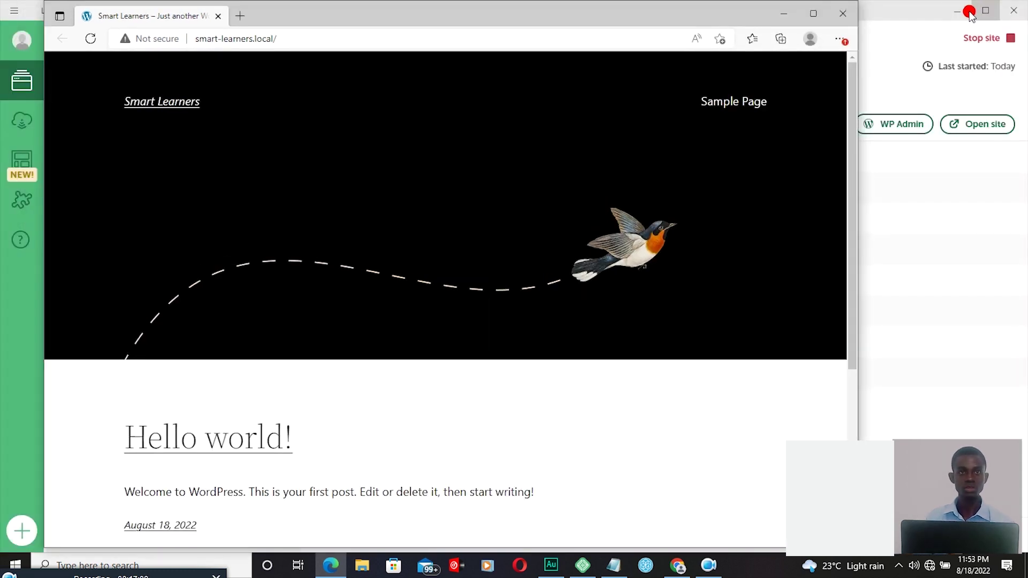
{"action": "left_click", "coordinate": [958, 11]}
{"action": "left_click", "coordinate": [782, 11]}
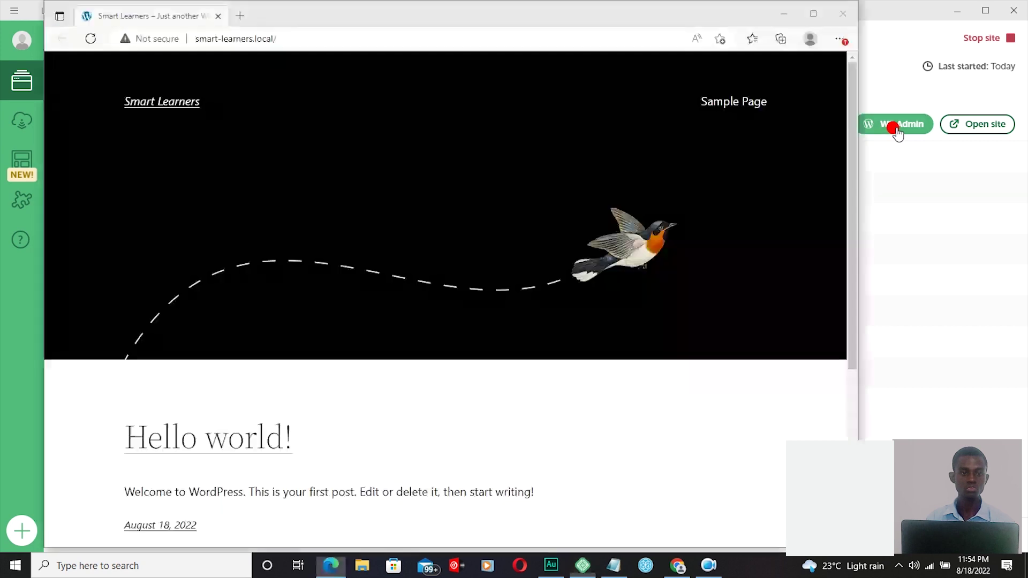
{"action": "left_click", "coordinate": [898, 128]}
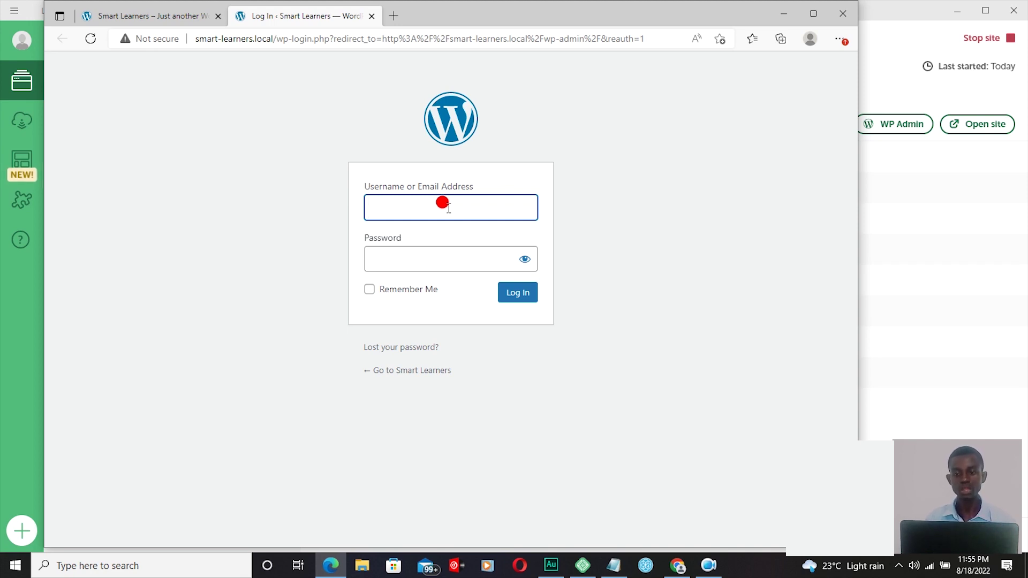
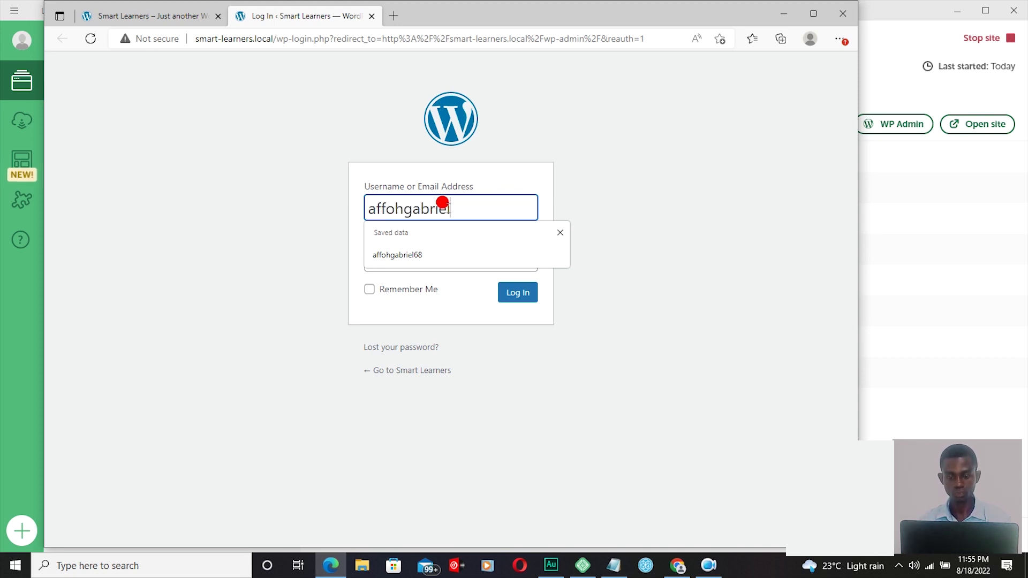
Step: Fill the login form with the admin e-mail and the account password
{"action": "left_click", "coordinate": [395, 258]}
{"action": "type", "text": "****"}
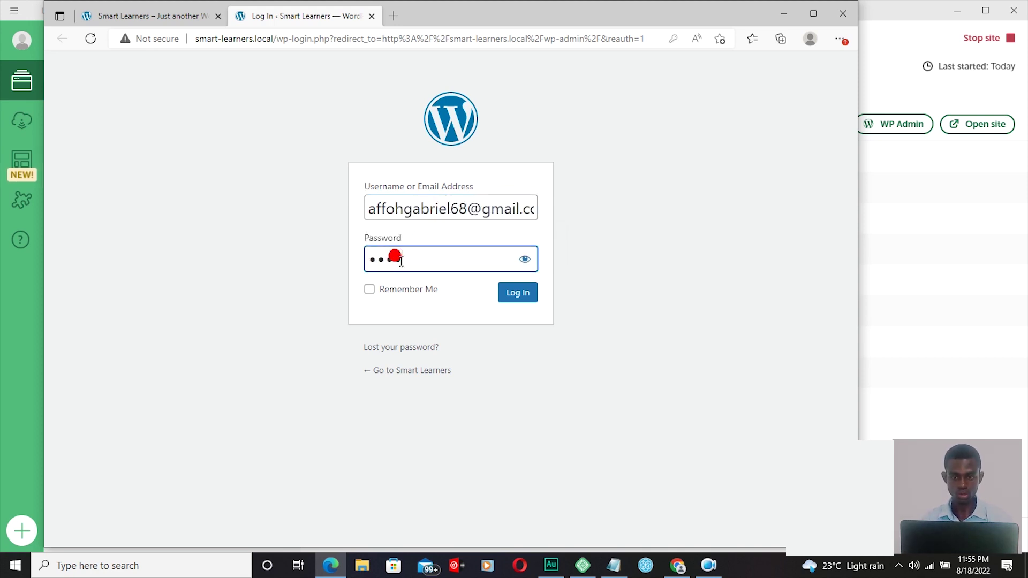
{"action": "type", "text": "****"}
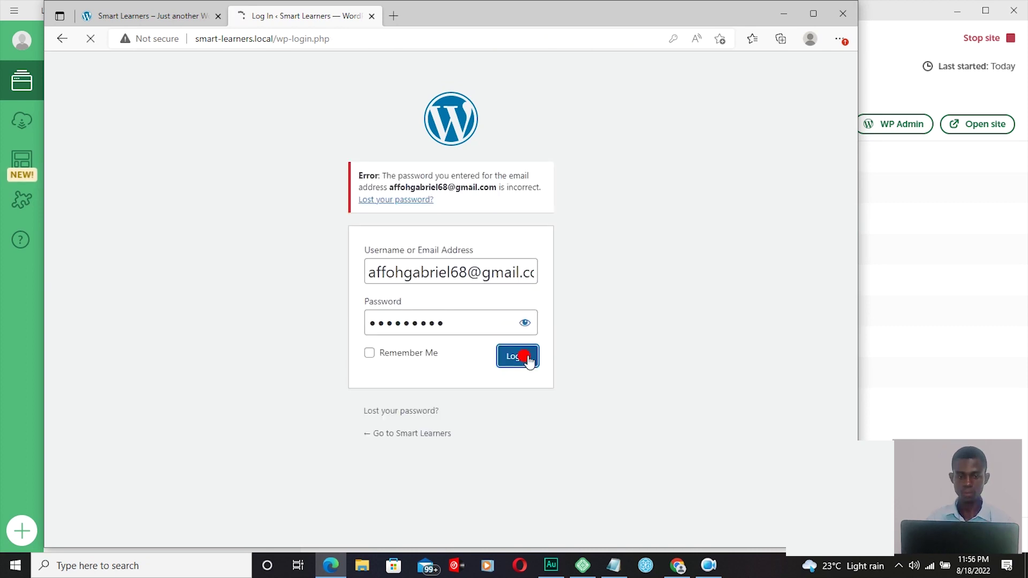
Step: Log in to the Smart Learners Dashboard and maximize the browser window
{"action": "left_click", "coordinate": [522, 355]}
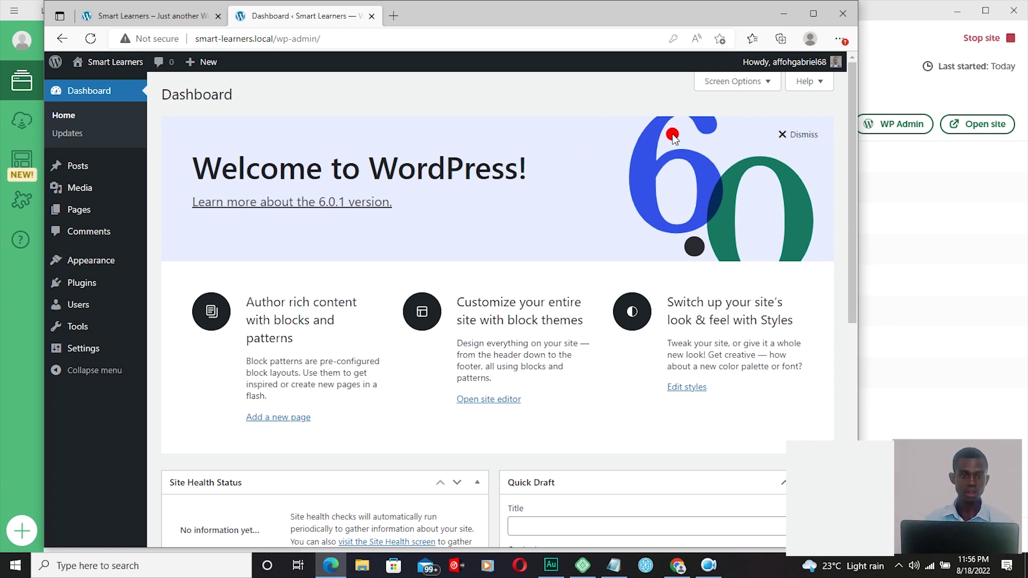
{"action": "left_click", "coordinate": [813, 14]}
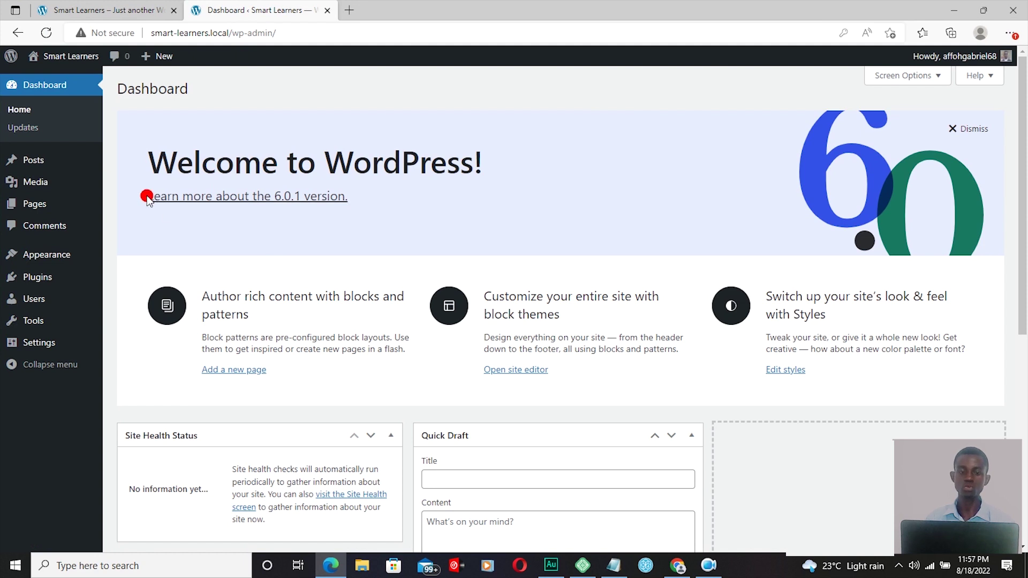
{"action": "mouse_move", "coordinate": [36, 181]}
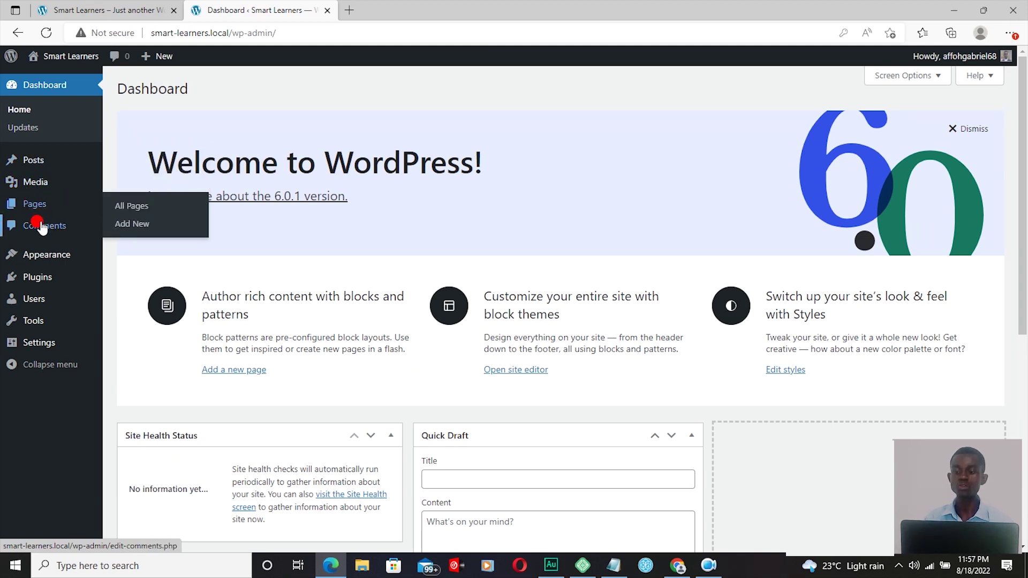
{"action": "mouse_move", "coordinate": [40, 281]}
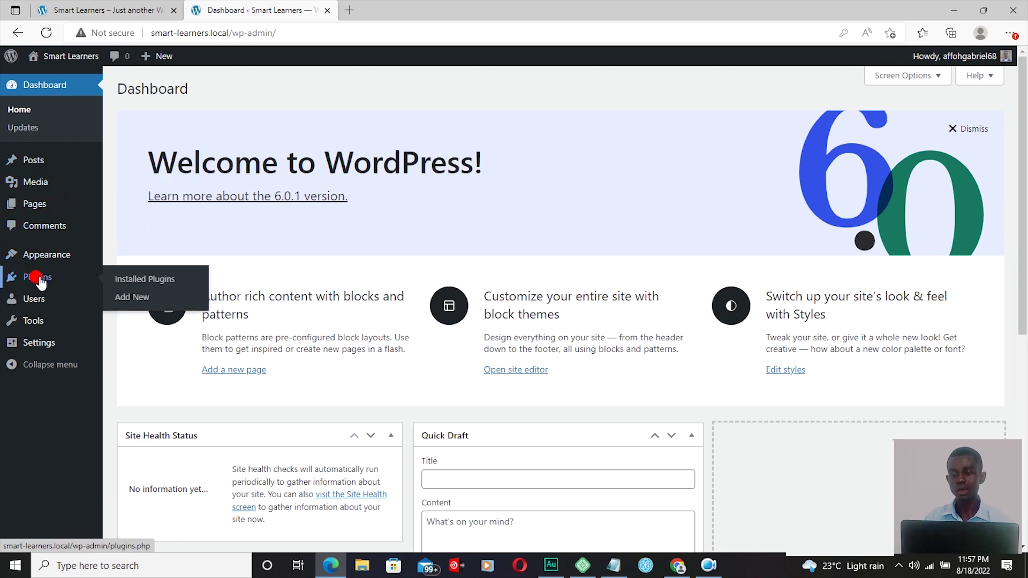
{"action": "mouse_move", "coordinate": [37, 324]}
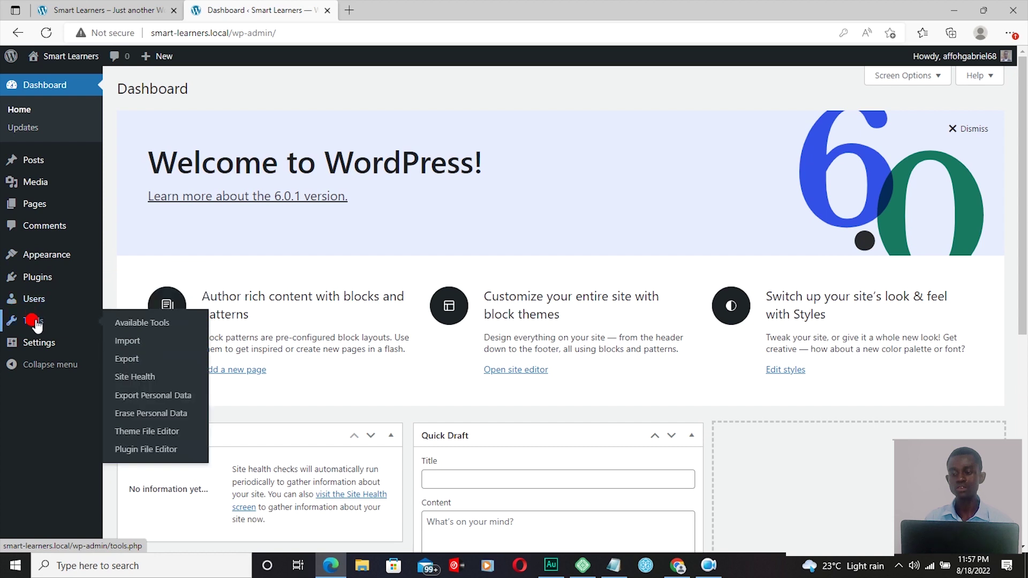
{"action": "mouse_move", "coordinate": [37, 346]}
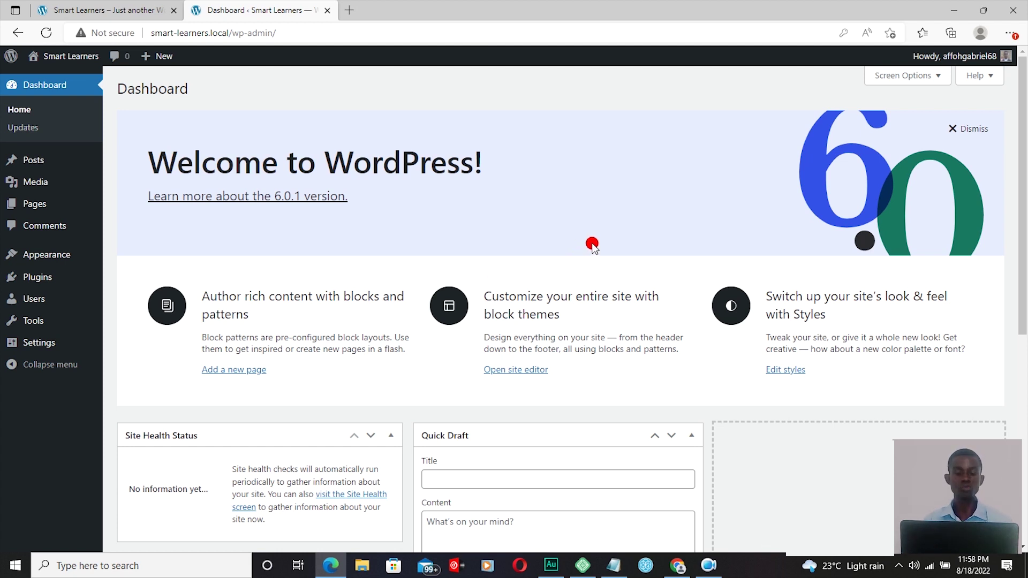
Step: Dismiss the Welcome to WordPress panel on the Dashboard
{"action": "left_click", "coordinate": [953, 133]}
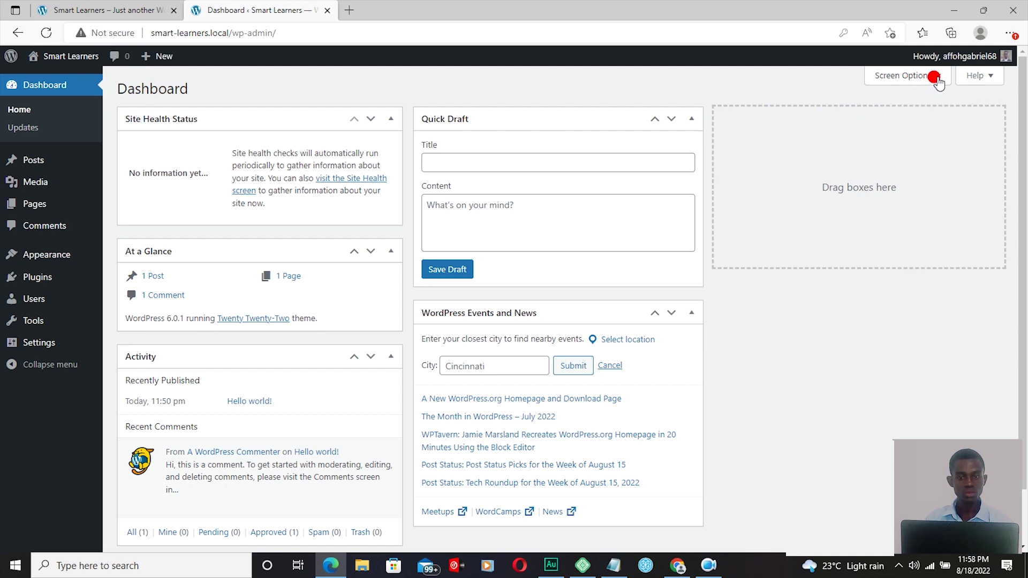
Step: Uncheck all five Dashboard widgets in Screen Options, then close the panel
{"action": "left_click", "coordinate": [937, 78]}
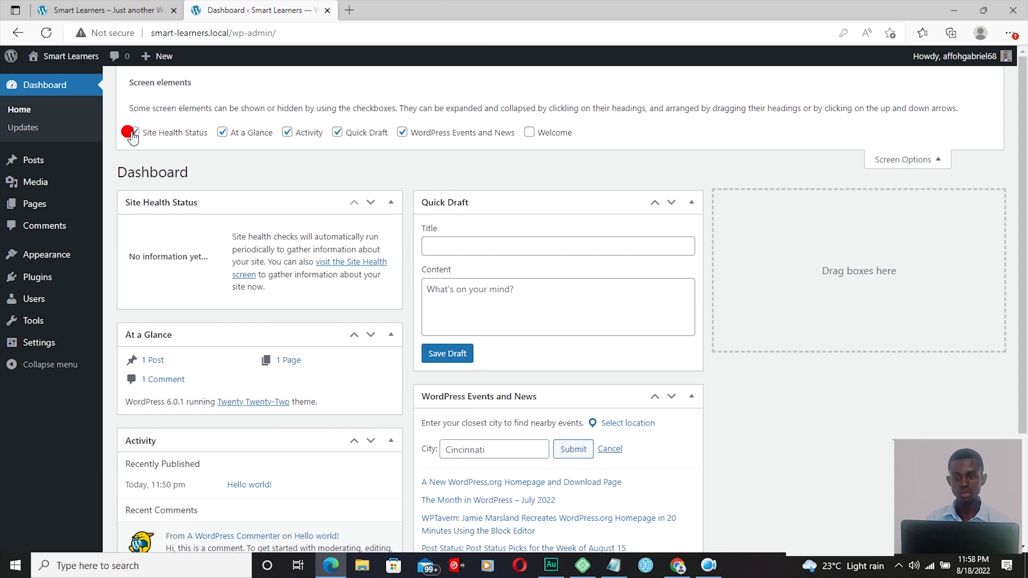
{"action": "left_click", "coordinate": [134, 133]}
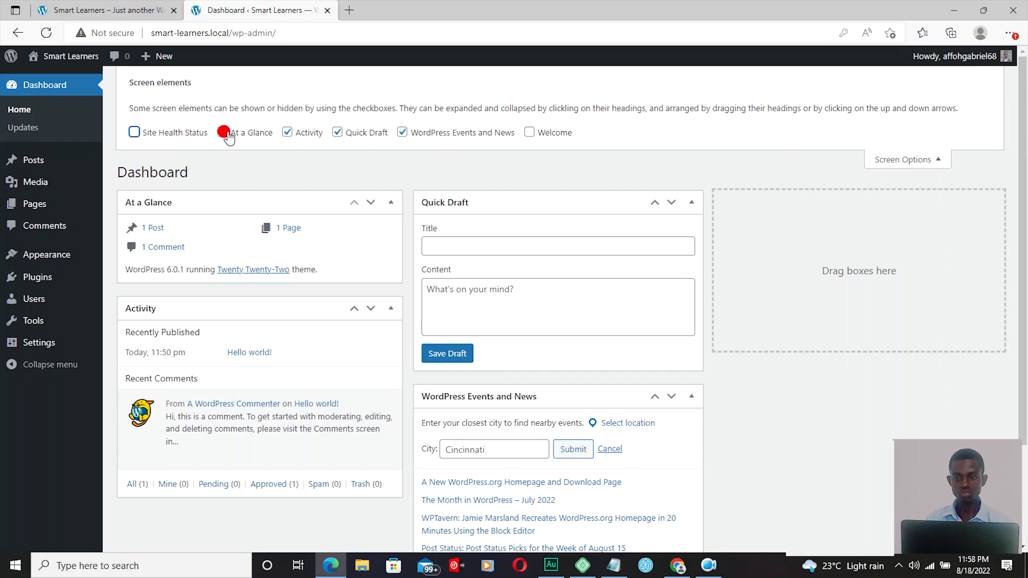
{"action": "left_click", "coordinate": [224, 133]}
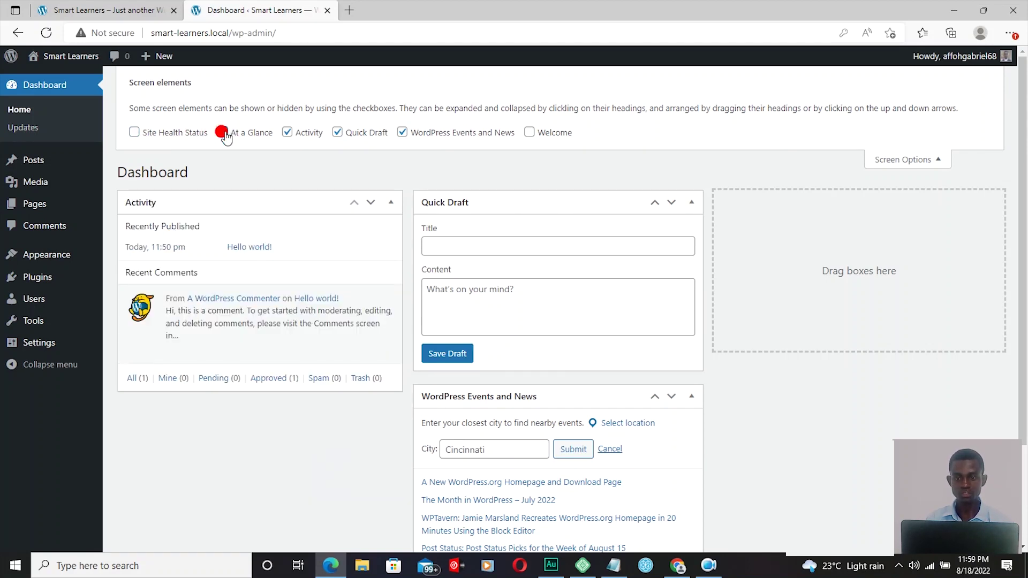
{"action": "left_click", "coordinate": [287, 133]}
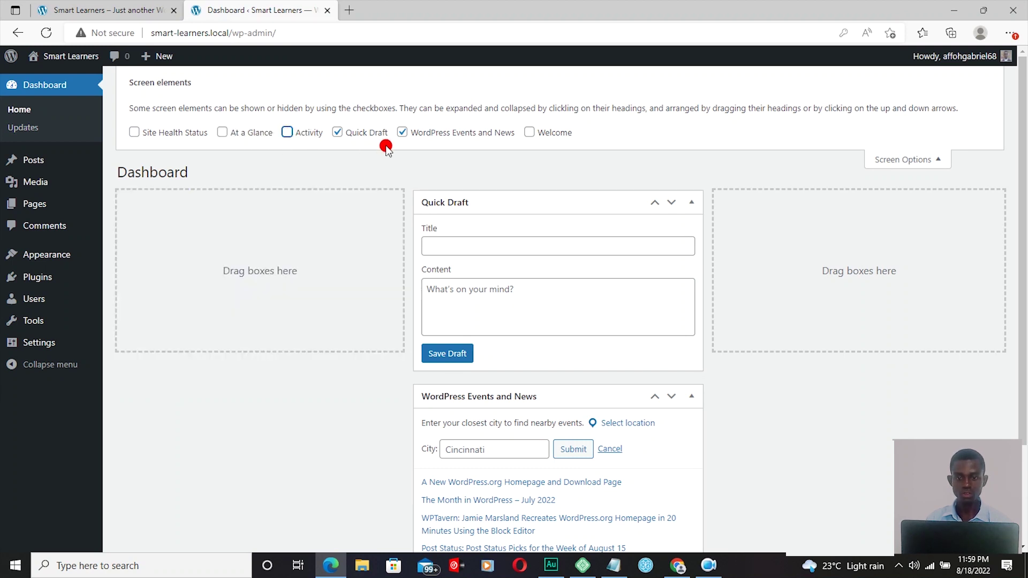
{"action": "left_click", "coordinate": [337, 133]}
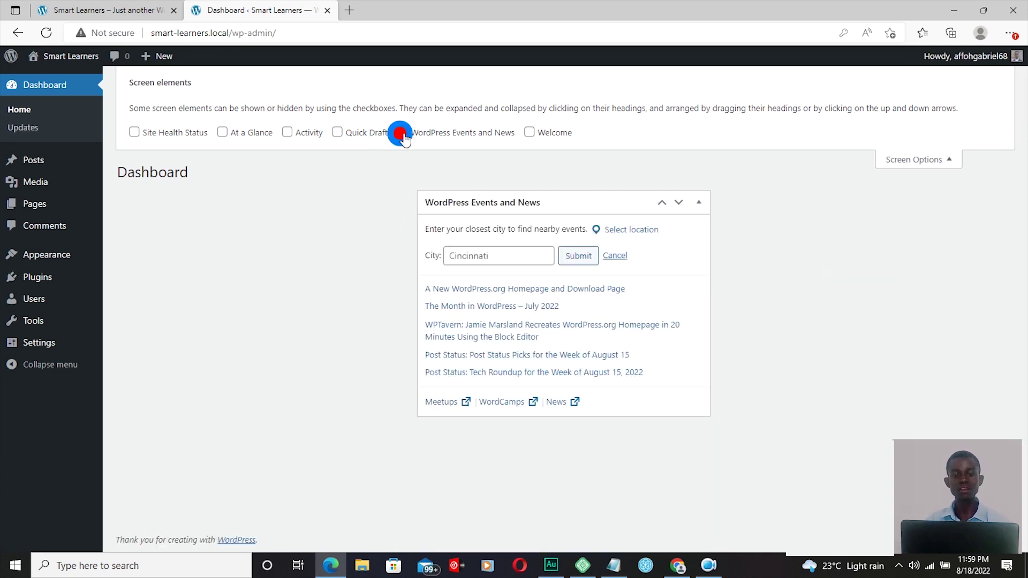
{"action": "left_click", "coordinate": [402, 134]}
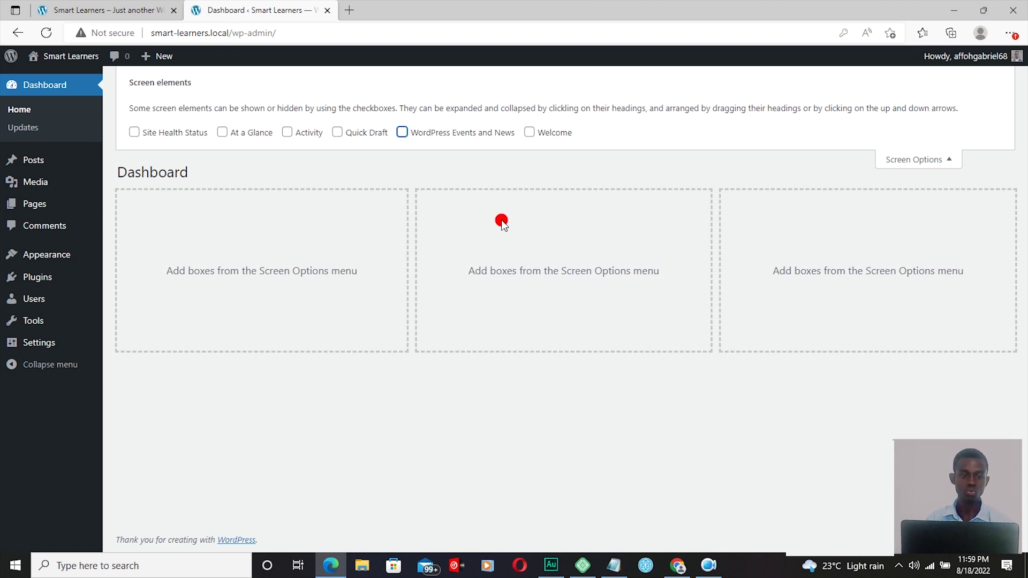
{"action": "left_click", "coordinate": [944, 160]}
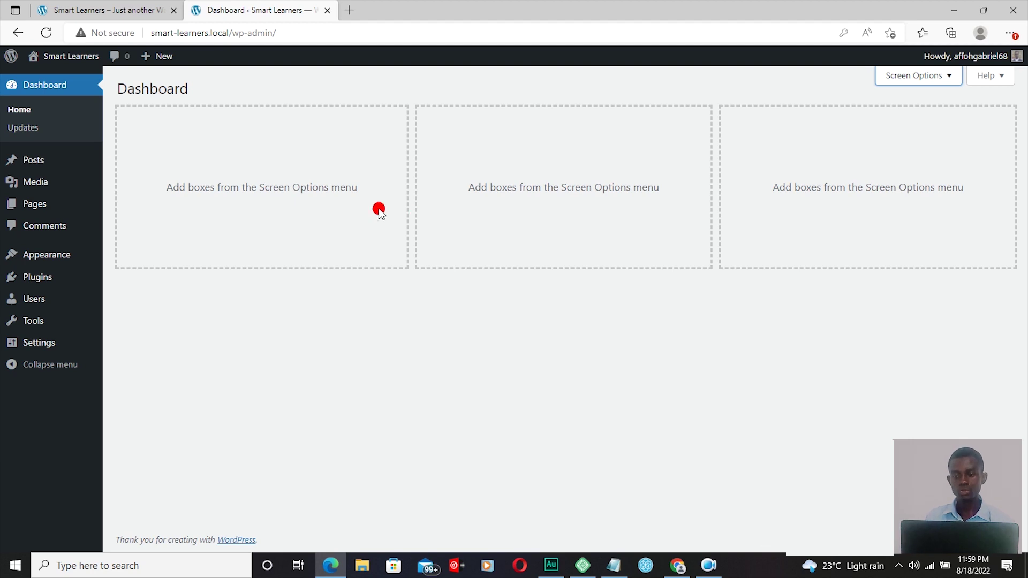
{"action": "mouse_move", "coordinate": [76, 160]}
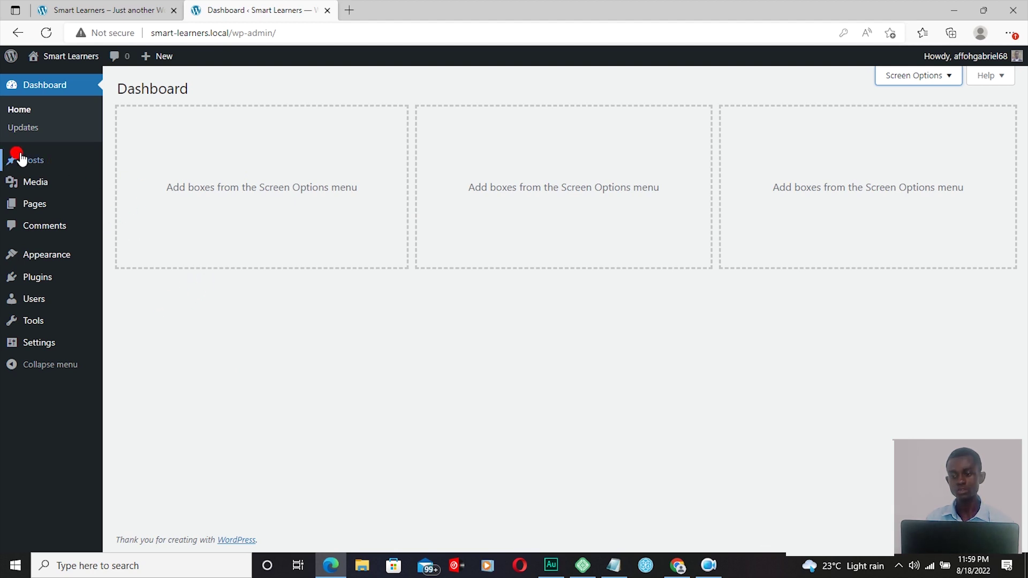
{"action": "mouse_move", "coordinate": [34, 161]}
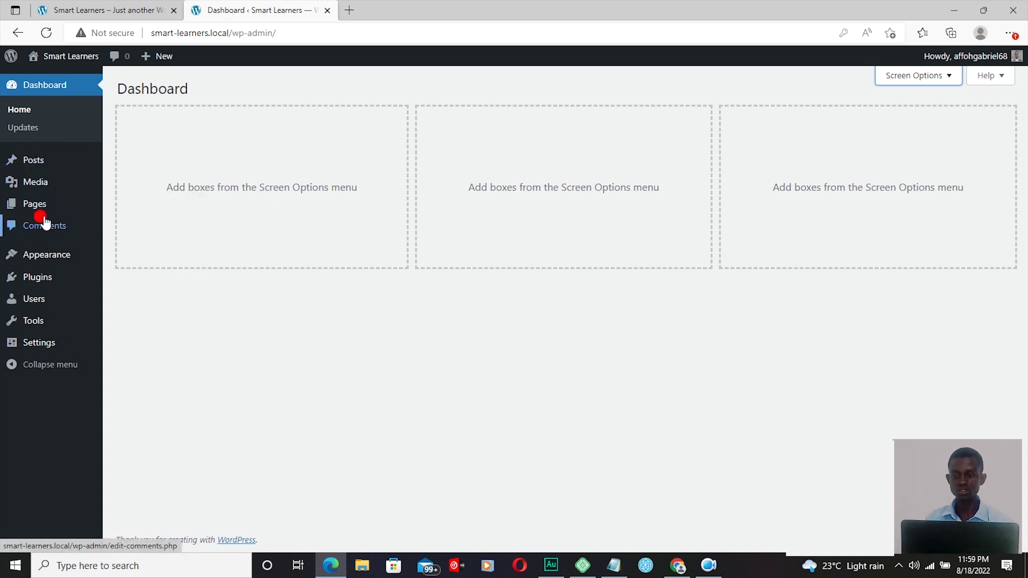
{"action": "mouse_move", "coordinate": [45, 318]}
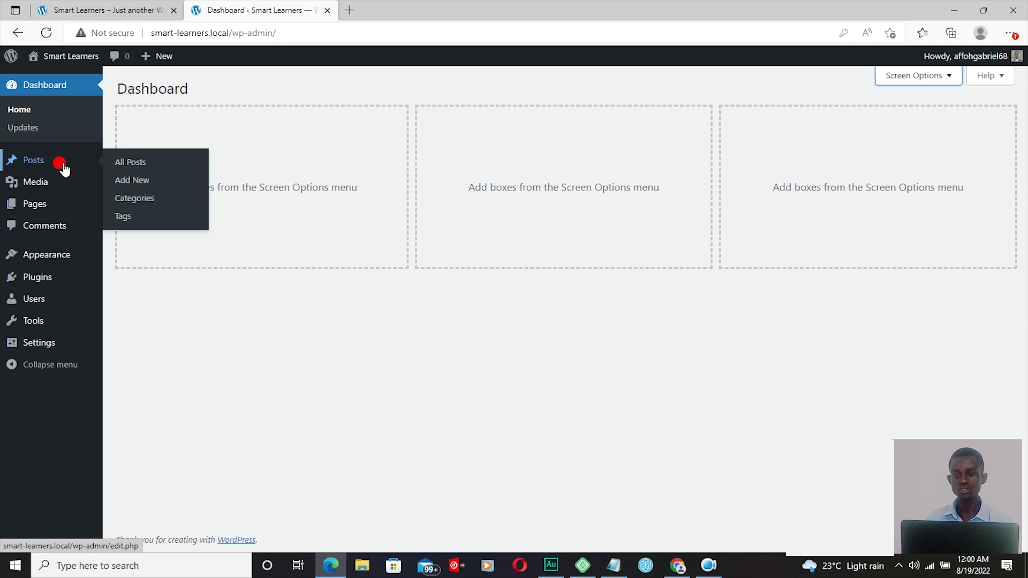
Step: Open All Posts, check the Hello world! post on the site's front page, then return
{"action": "left_click", "coordinate": [130, 168]}
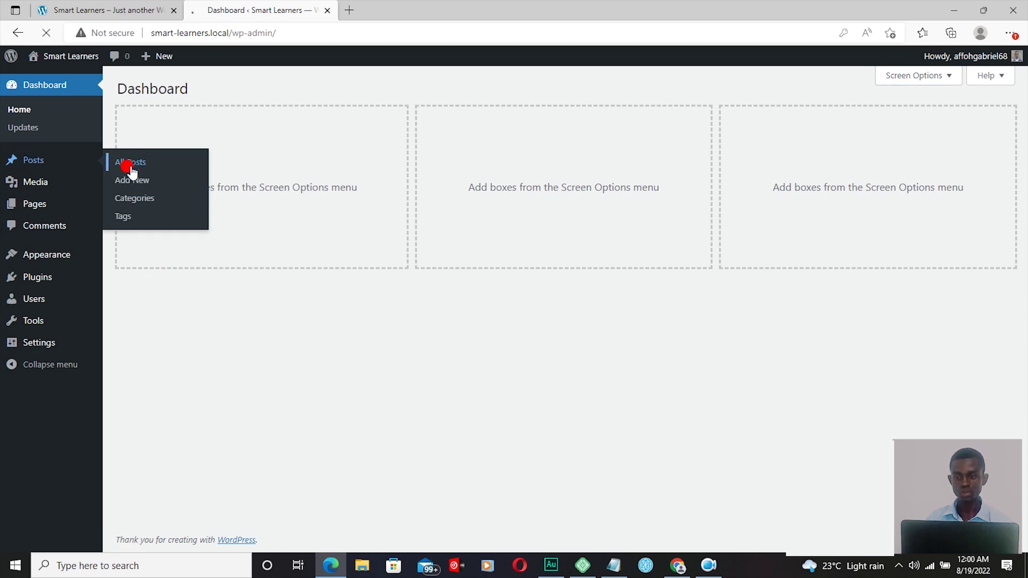
{"action": "mouse_move", "coordinate": [158, 188]}
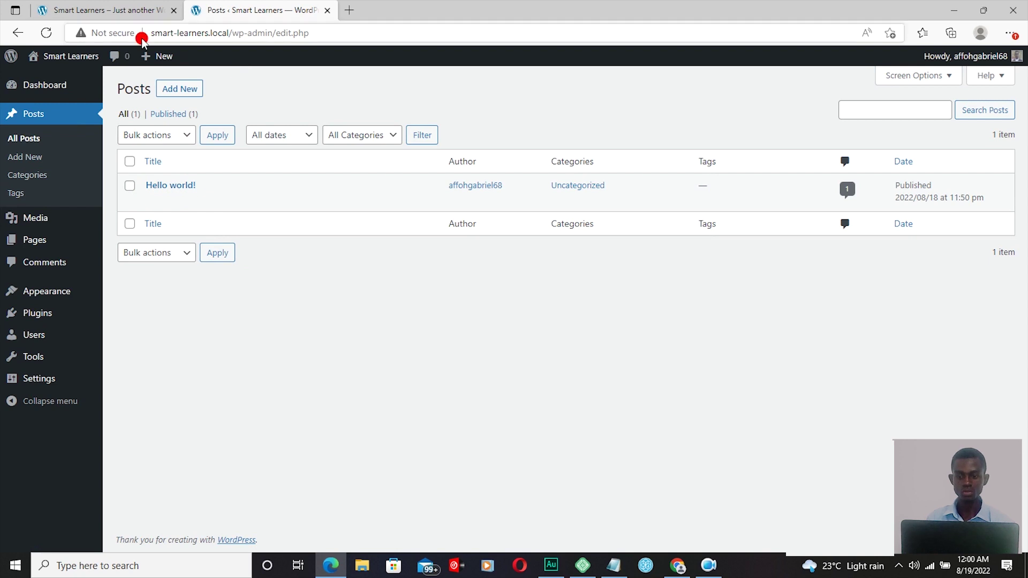
{"action": "left_click", "coordinate": [116, 15]}
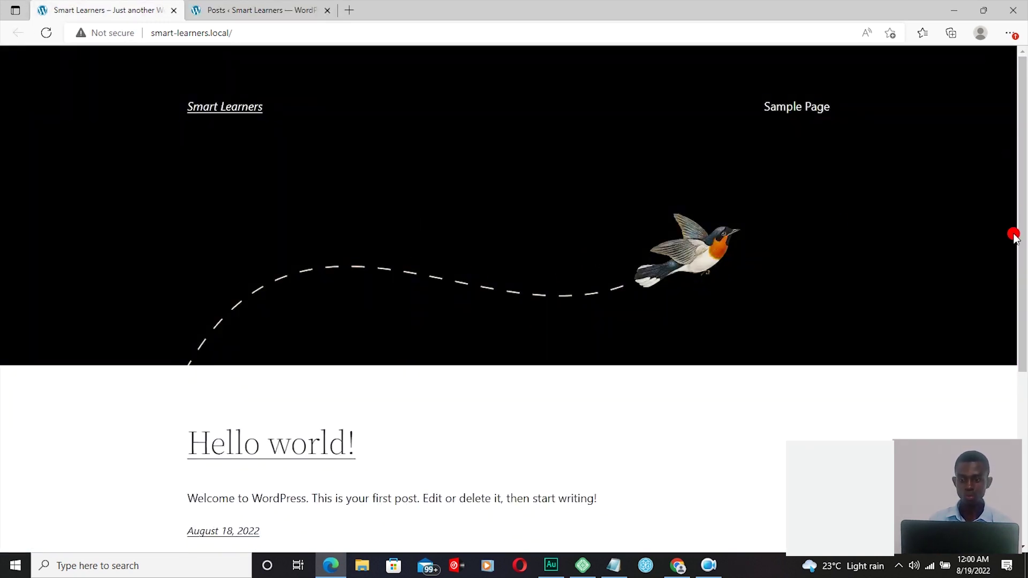
{"action": "left_click_drag", "start_coordinate": [1024, 222], "coordinate": [1023, 280]}
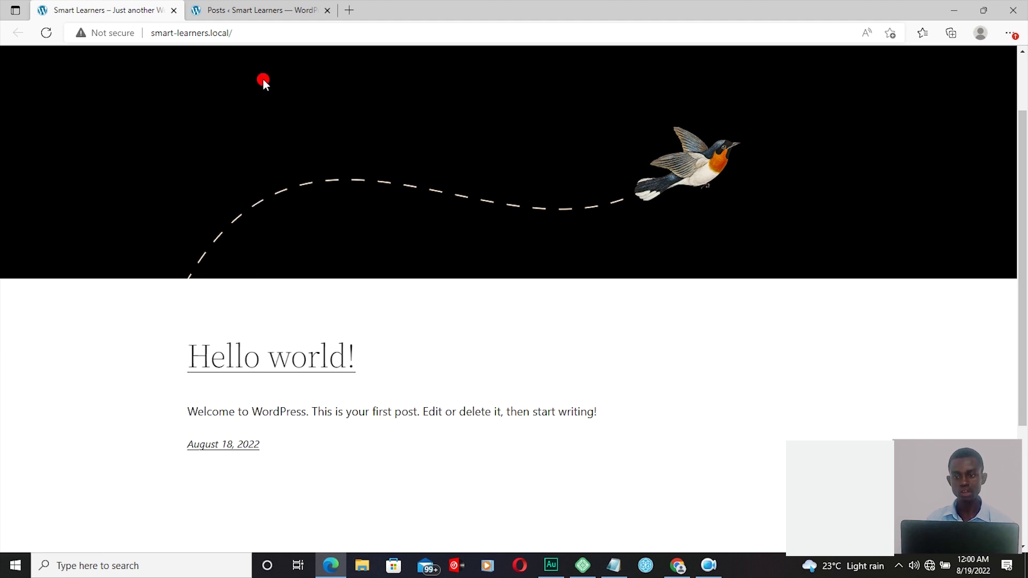
{"action": "left_click", "coordinate": [256, 11]}
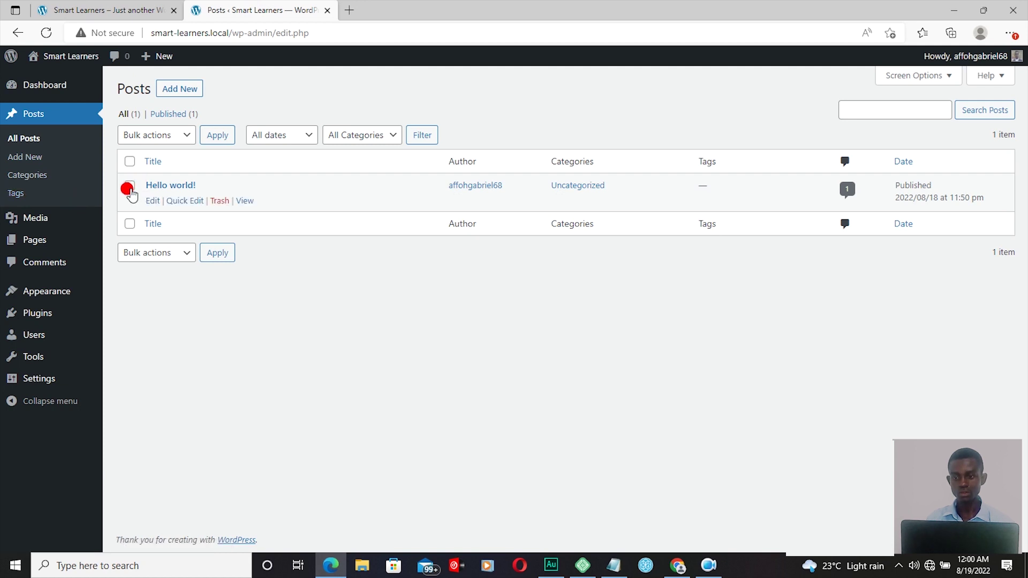
Step: Select all posts and apply the Move to Trash bulk action to the Hello world! post
{"action": "left_click", "coordinate": [129, 162]}
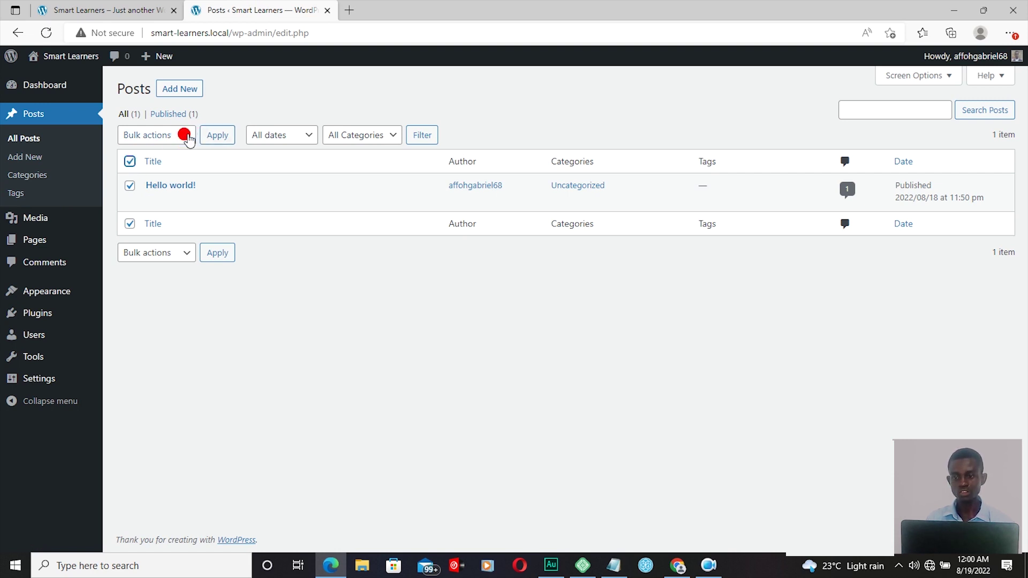
{"action": "left_click", "coordinate": [188, 135]}
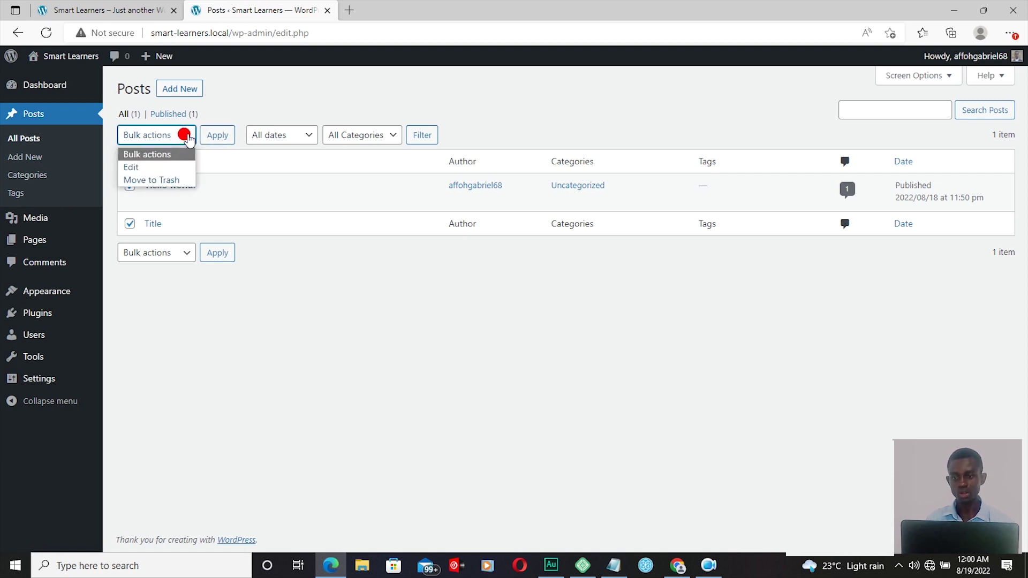
{"action": "left_click", "coordinate": [161, 181]}
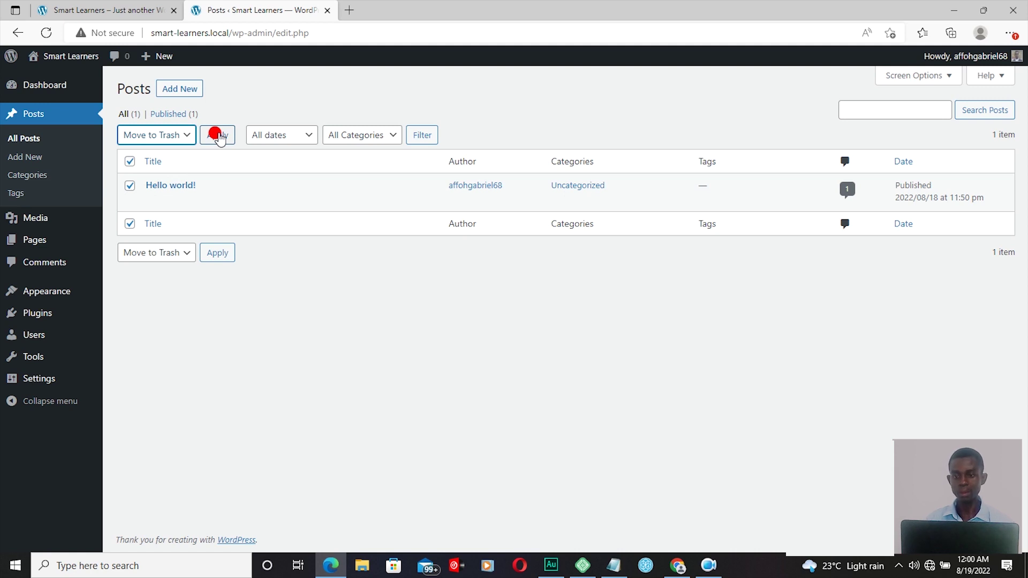
{"action": "left_click", "coordinate": [217, 135]}
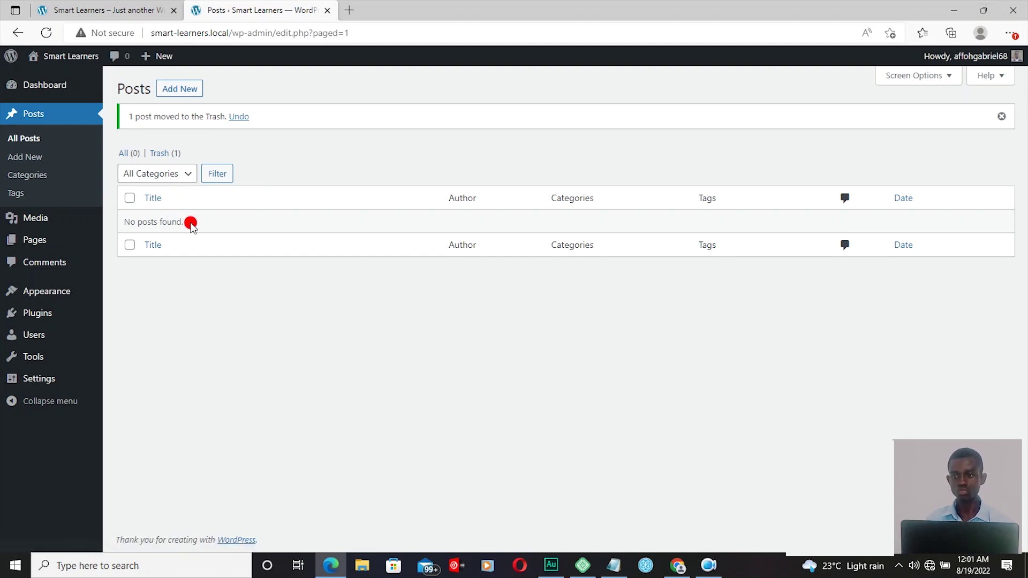
{"action": "left_click", "coordinate": [103, 11]}
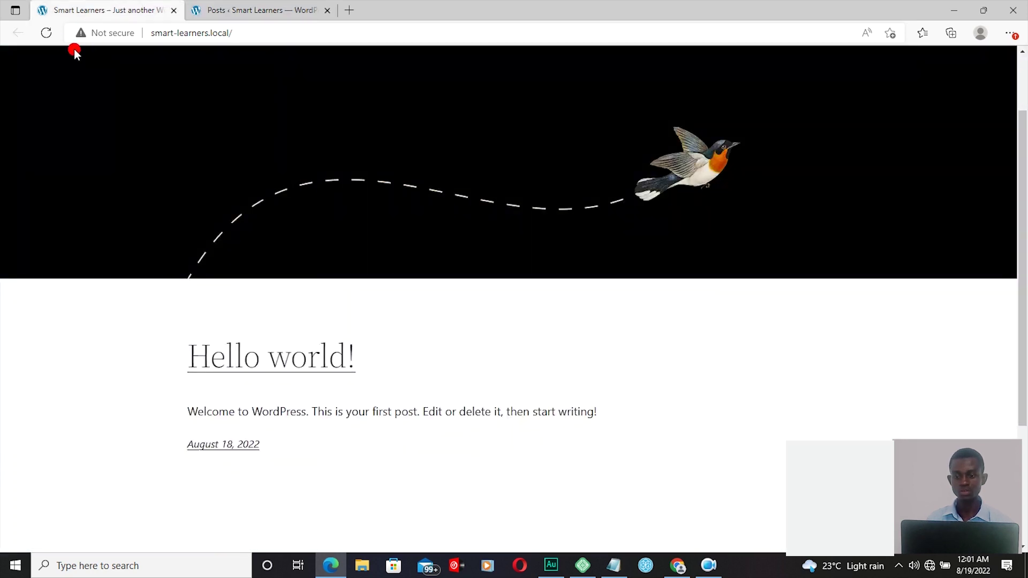
{"action": "left_click", "coordinate": [46, 33]}
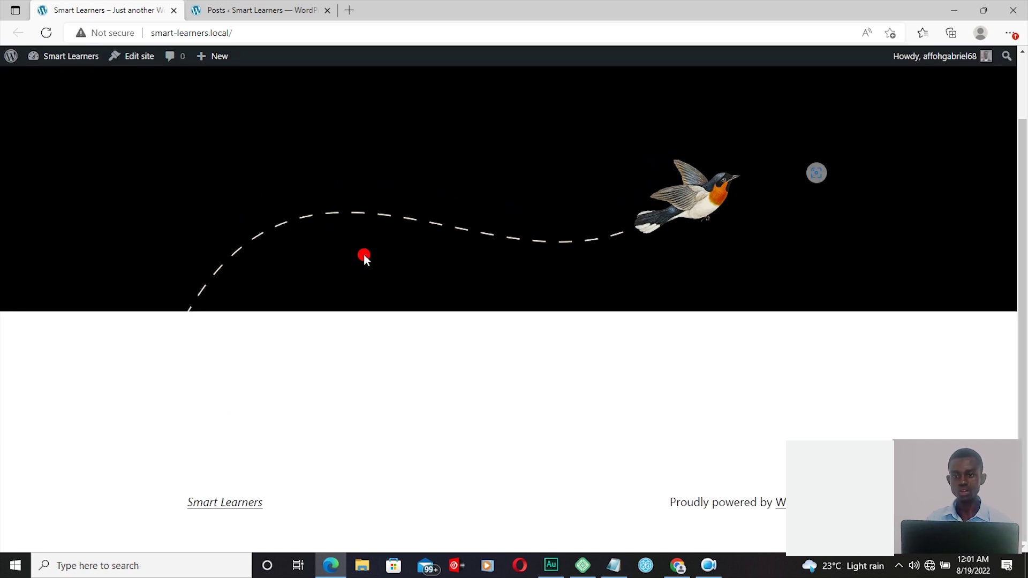
{"action": "left_click", "coordinate": [251, 12]}
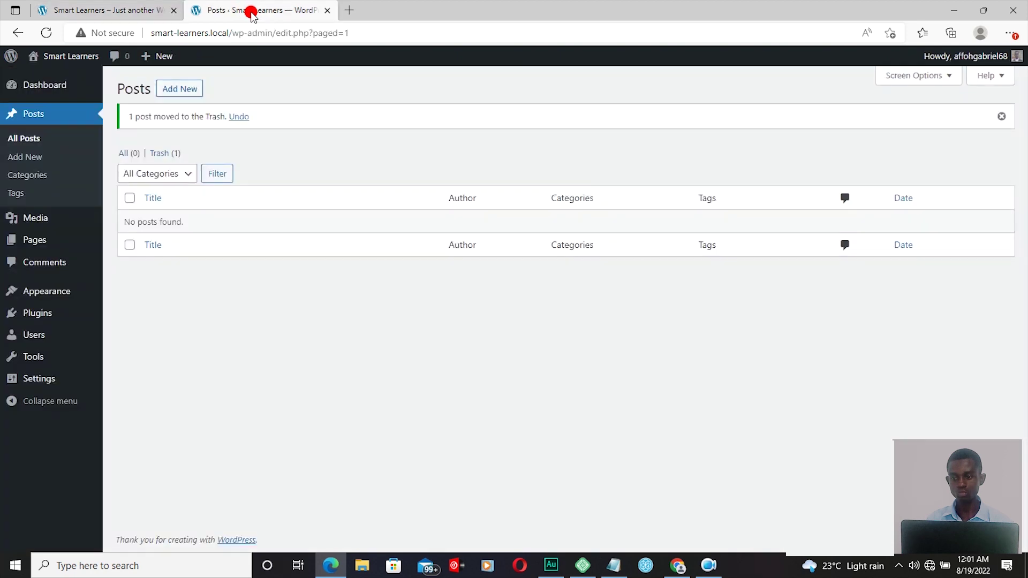
{"action": "mouse_move", "coordinate": [59, 245]}
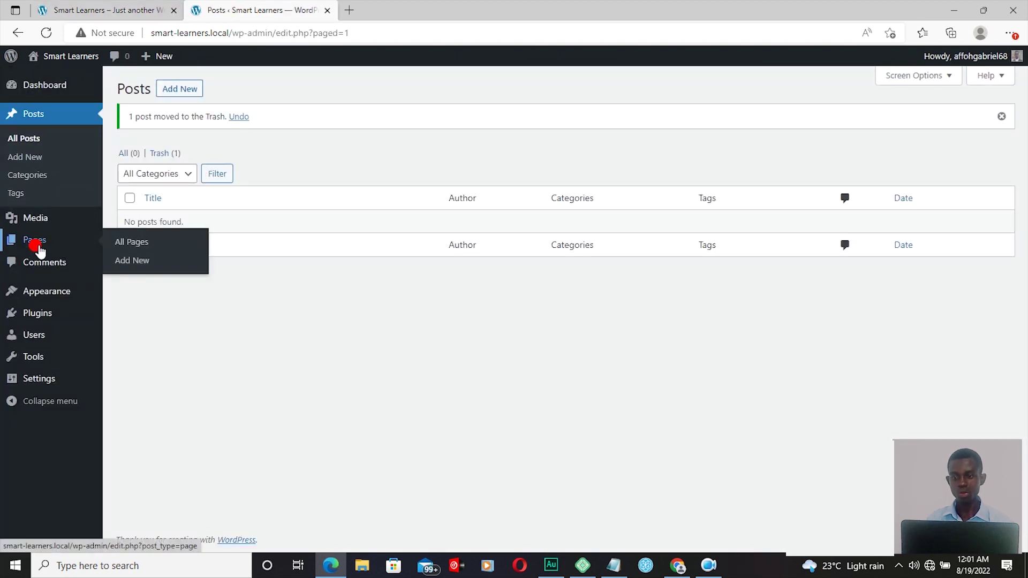
Step: Open All Pages and edit the Privacy Policy draft in the block editor
{"action": "left_click", "coordinate": [121, 245]}
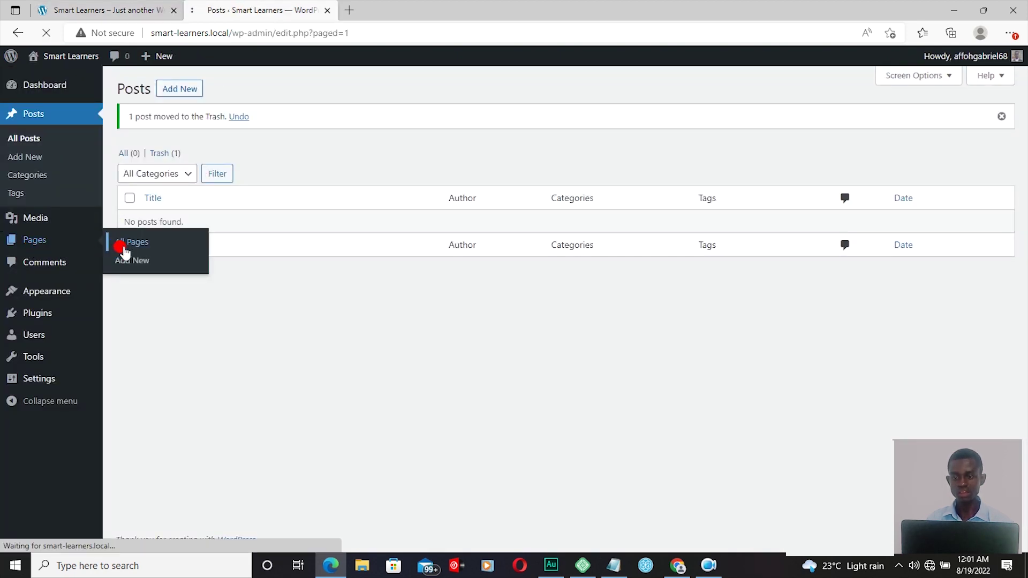
{"action": "mouse_move", "coordinate": [186, 234]}
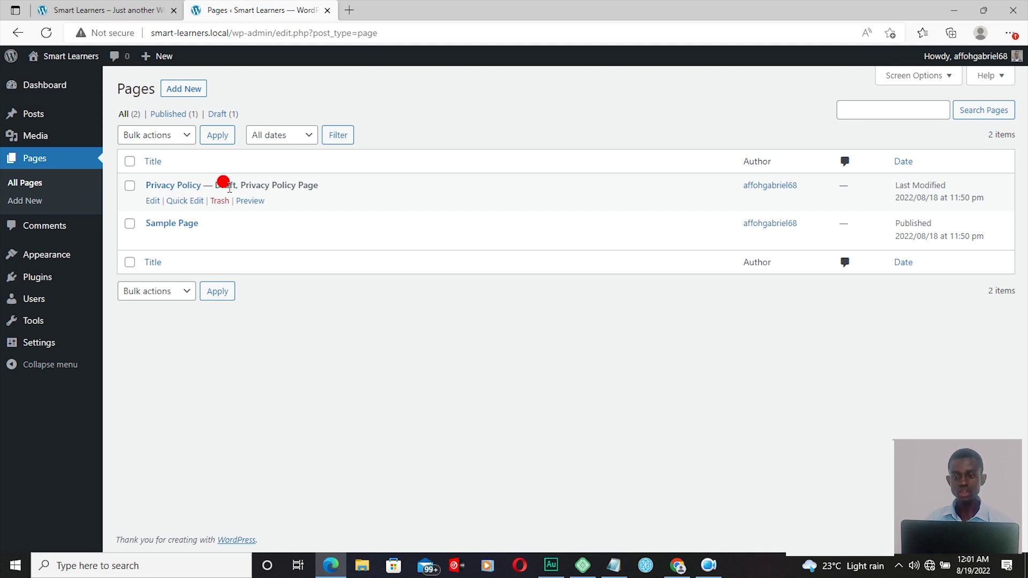
{"action": "left_click", "coordinate": [174, 189]}
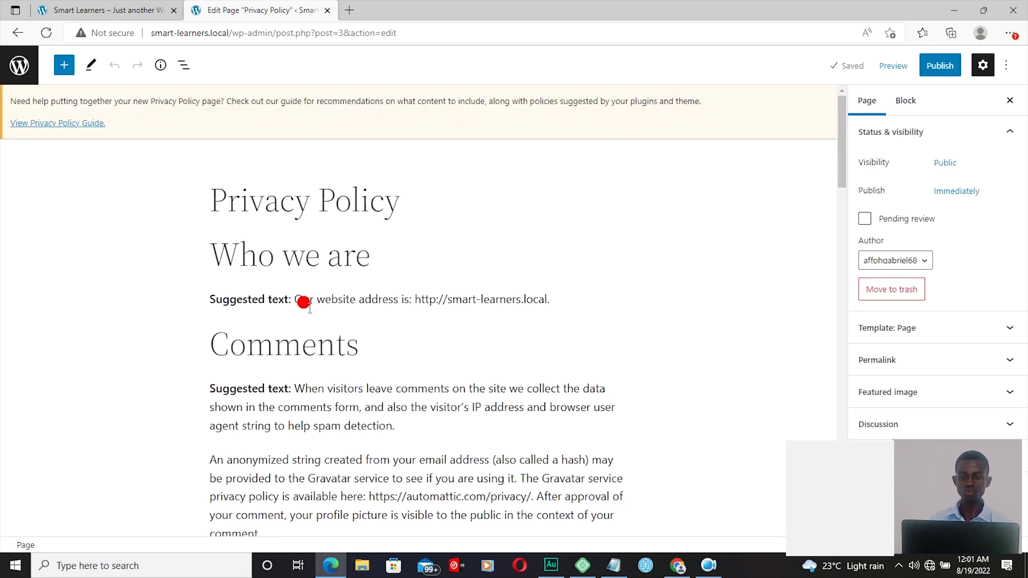
Step: Back in the Pages list, select Privacy Policy and Sample Page and set Move to Trash
{"action": "mouse_move", "coordinate": [383, 447]}
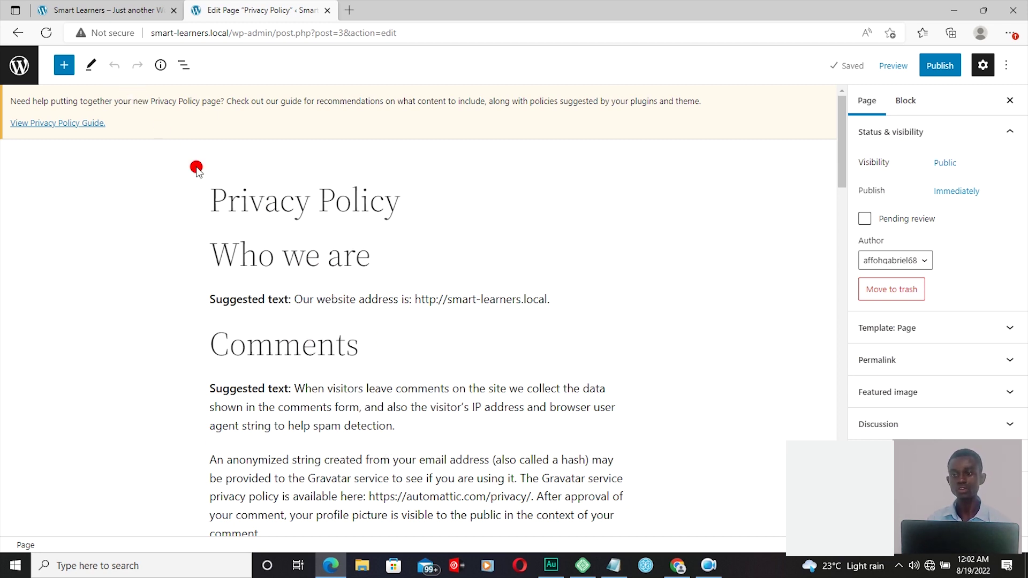
{"action": "left_click", "coordinate": [16, 34]}
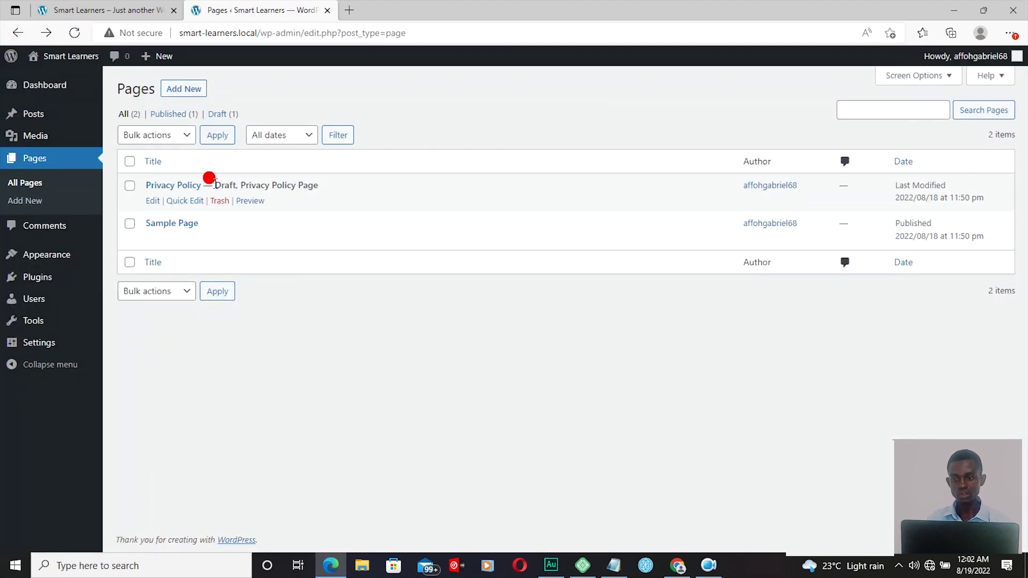
{"action": "mouse_move", "coordinate": [150, 228]}
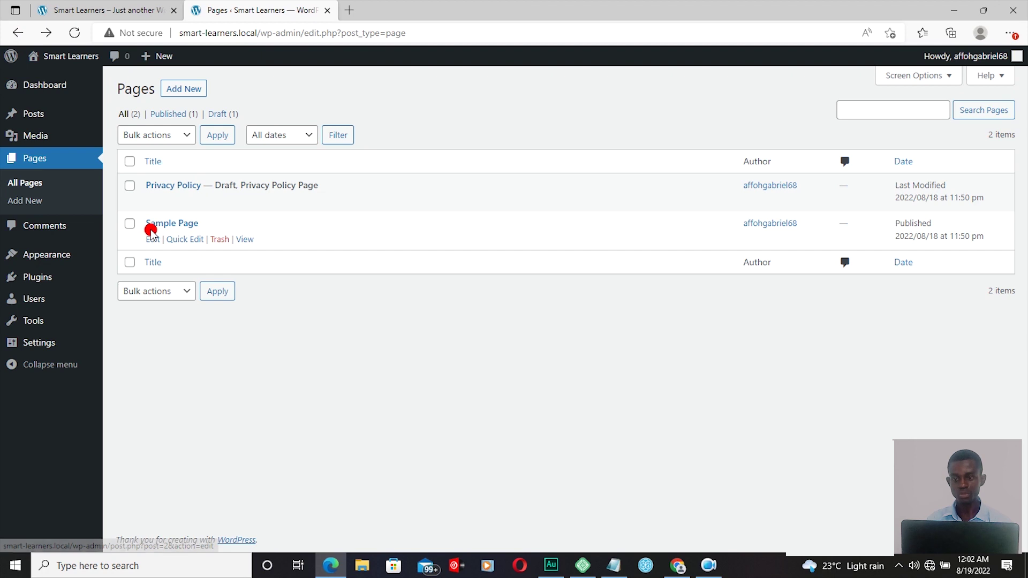
{"action": "mouse_move", "coordinate": [164, 196]}
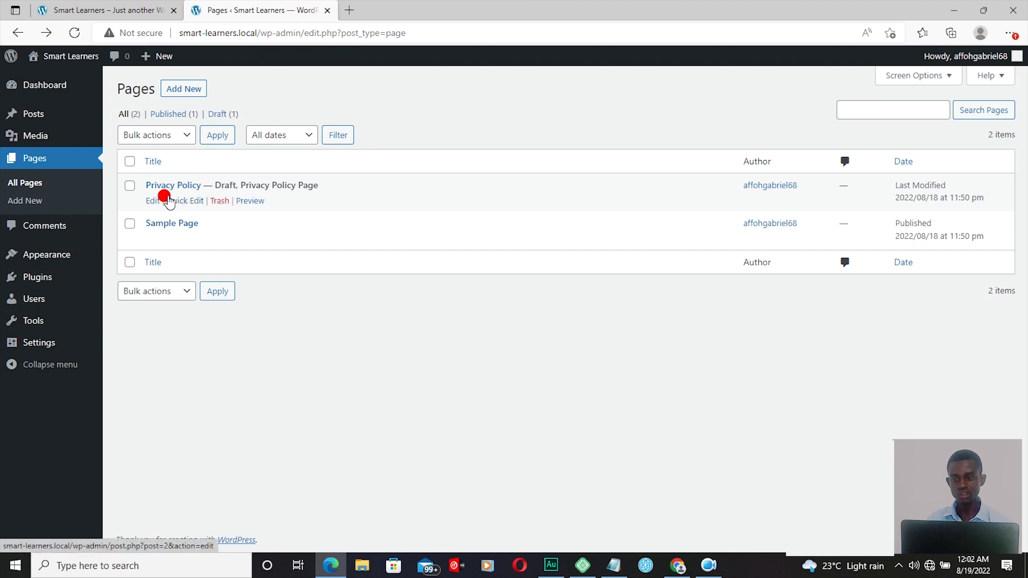
{"action": "left_click", "coordinate": [129, 161]}
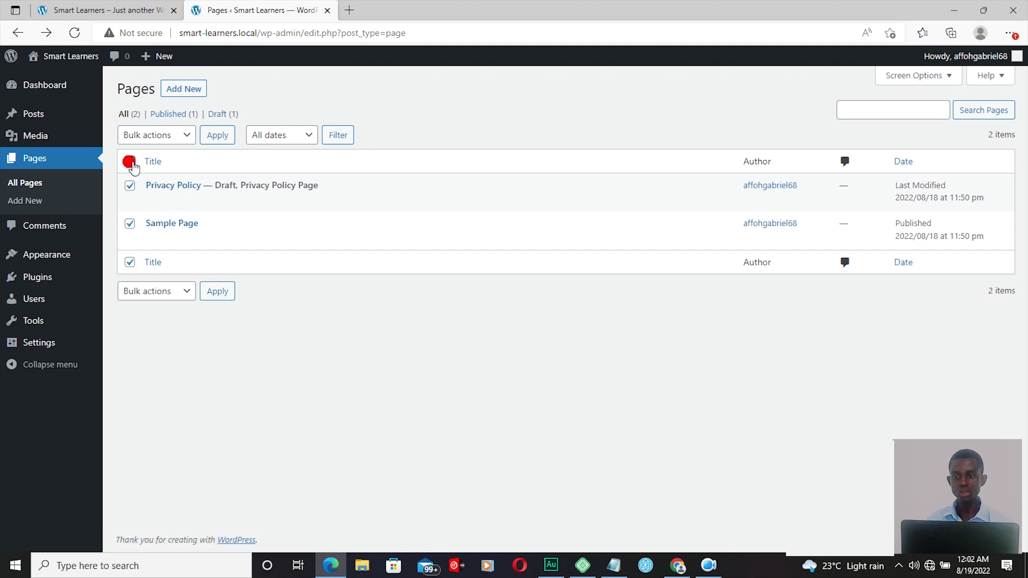
{"action": "left_click", "coordinate": [185, 137]}
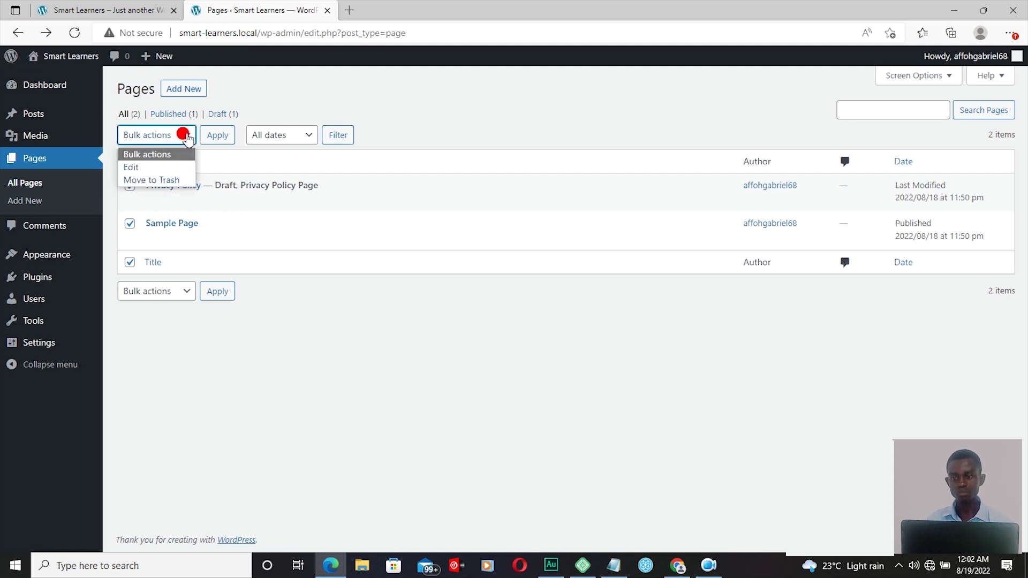
{"action": "left_click", "coordinate": [157, 181]}
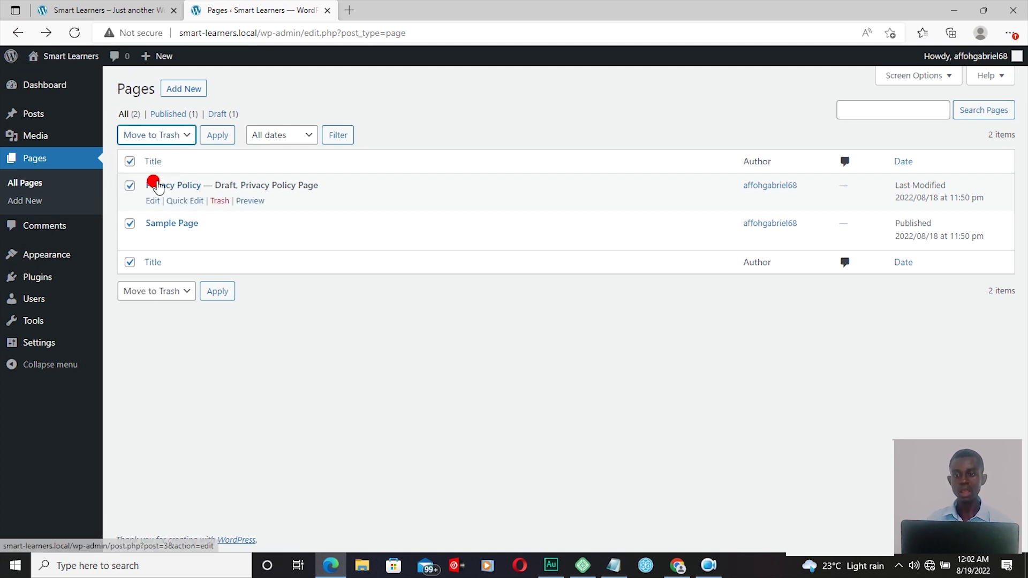
Step: Apply the bulk action, sending Privacy Policy and Sample Page to the Trash
{"action": "left_click", "coordinate": [211, 136]}
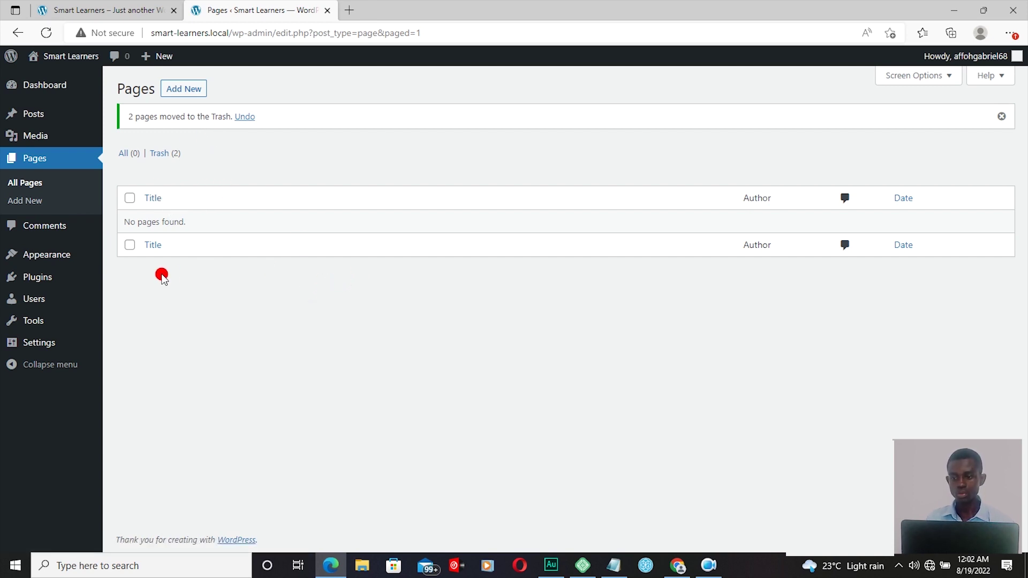
{"action": "mouse_move", "coordinate": [39, 287]}
{"action": "mouse_move", "coordinate": [45, 262]}
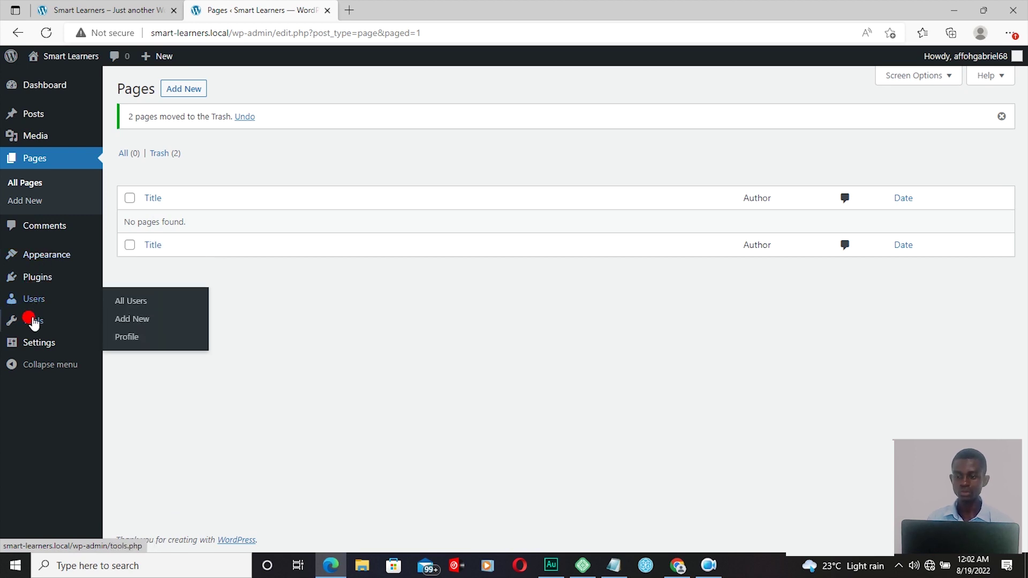
{"action": "mouse_move", "coordinate": [33, 328]}
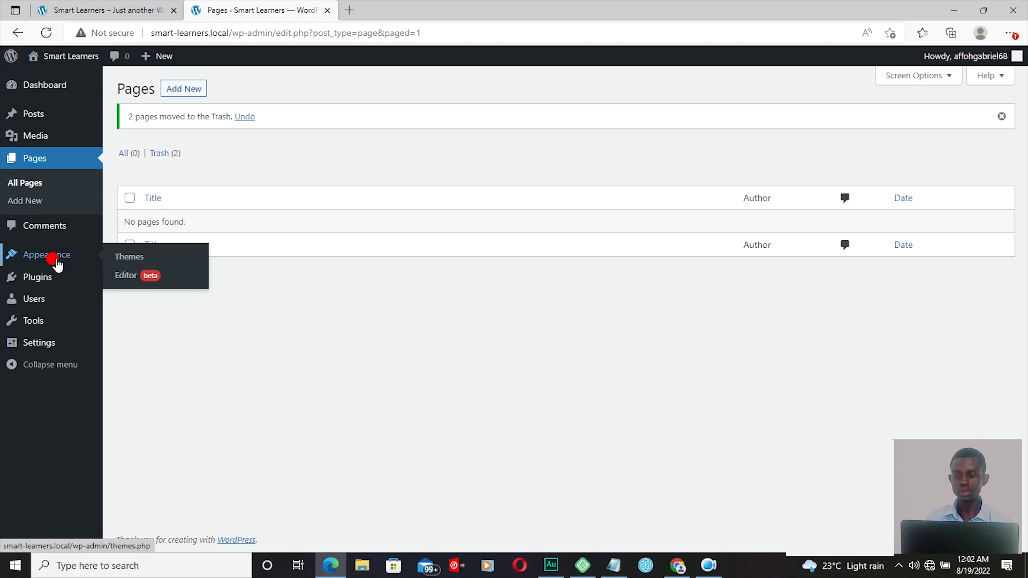
Step: Open the Themes page, then view the front page showing only its bird header and footer
{"action": "left_click", "coordinate": [132, 261]}
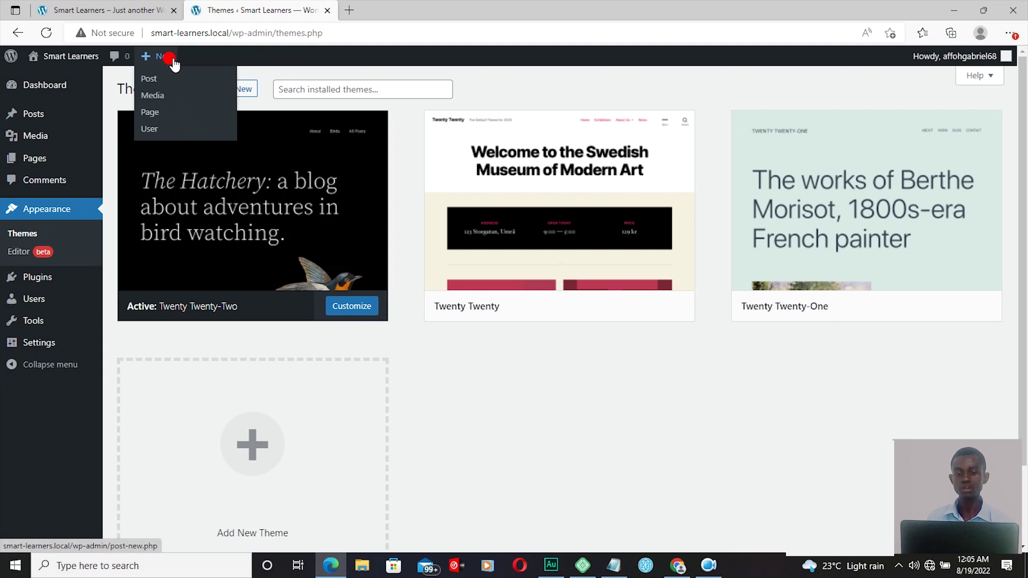
{"action": "left_click", "coordinate": [118, 10]}
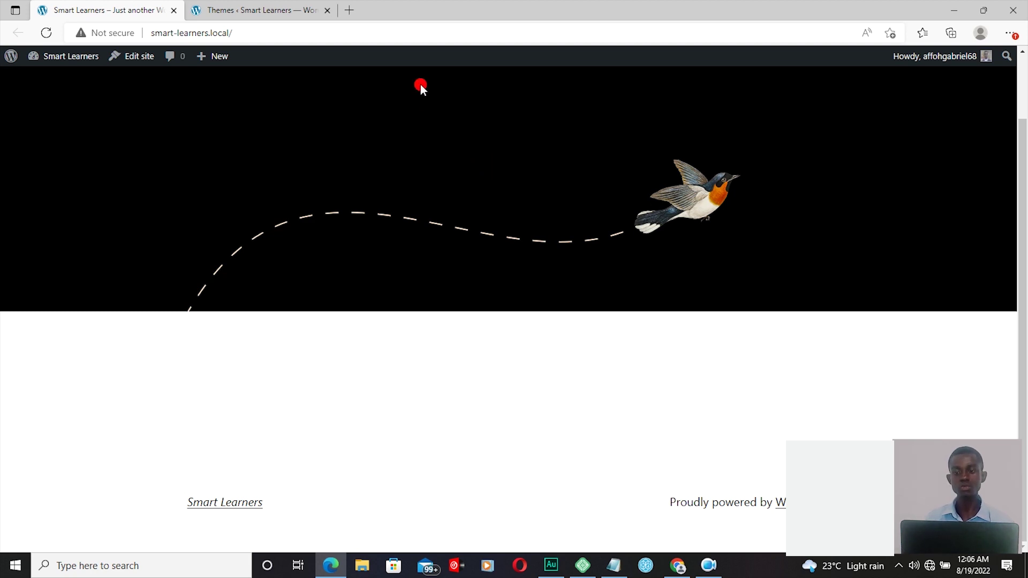
{"action": "left_click", "coordinate": [267, 7]}
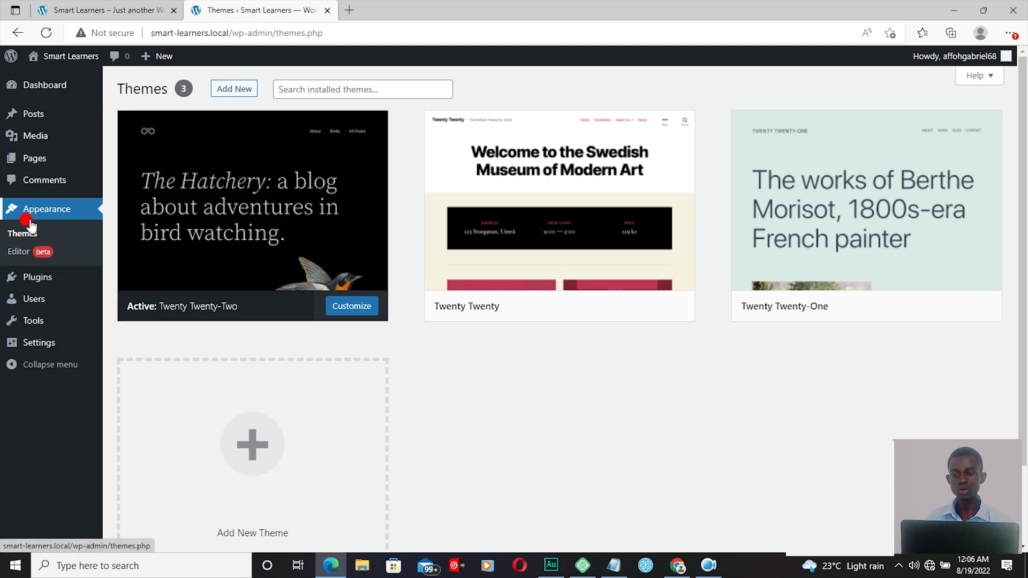
Step: Reload the Themes page and activate the Twenty Twenty theme
{"action": "left_click", "coordinate": [21, 234]}
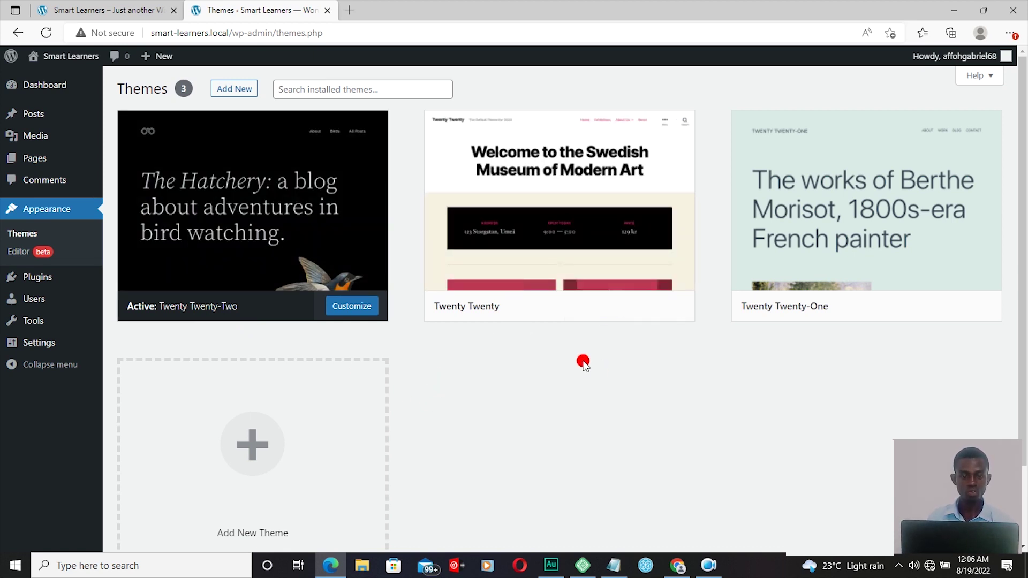
{"action": "mouse_move", "coordinate": [588, 324]}
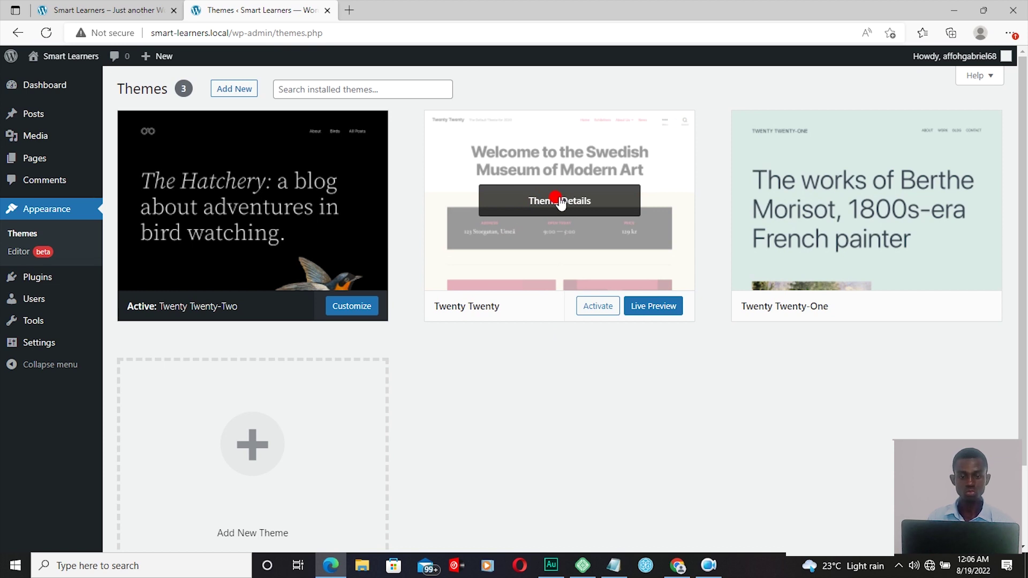
{"action": "left_click", "coordinate": [594, 314]}
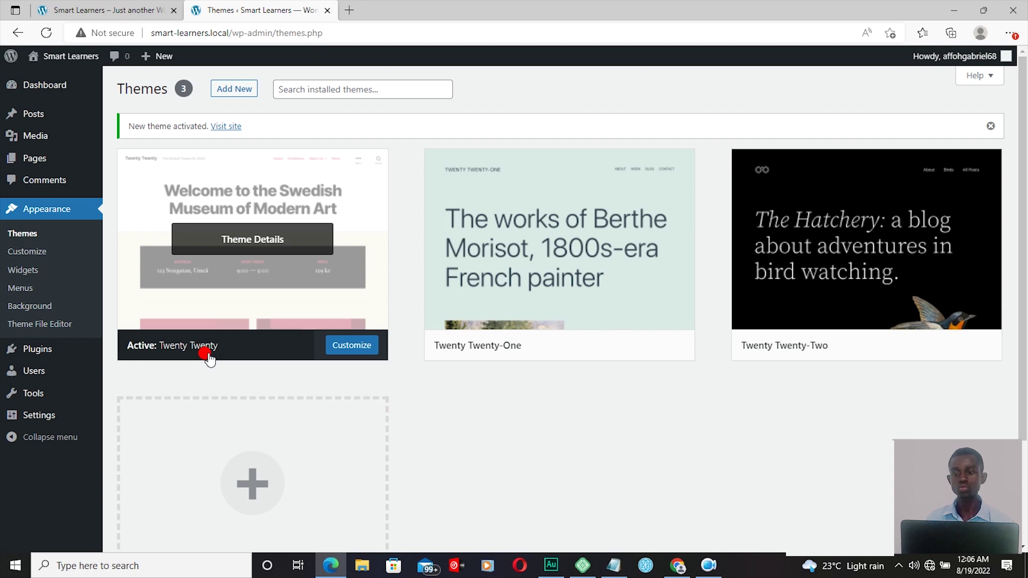
{"action": "left_click", "coordinate": [105, 13]}
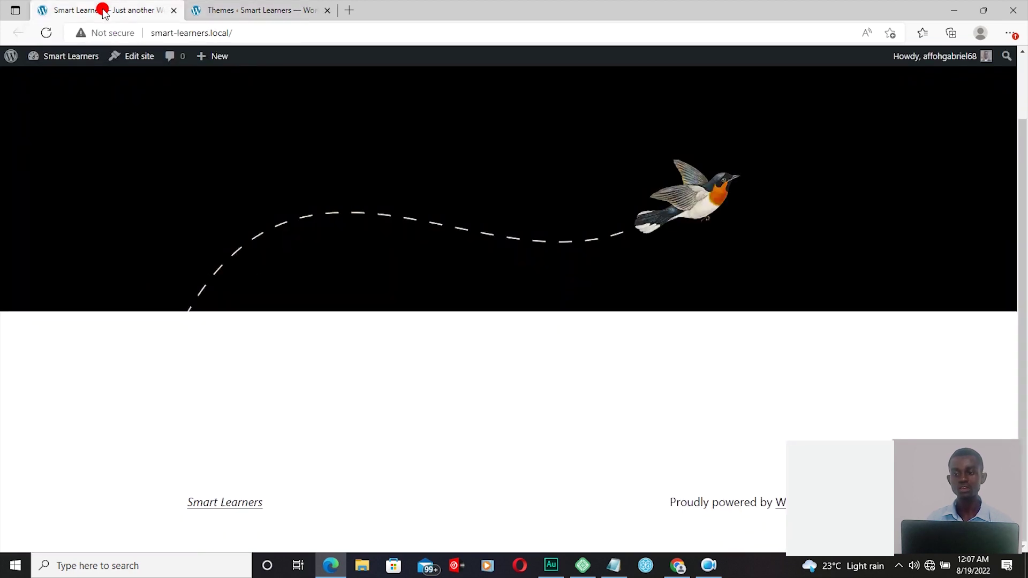
{"action": "left_click", "coordinate": [48, 34]}
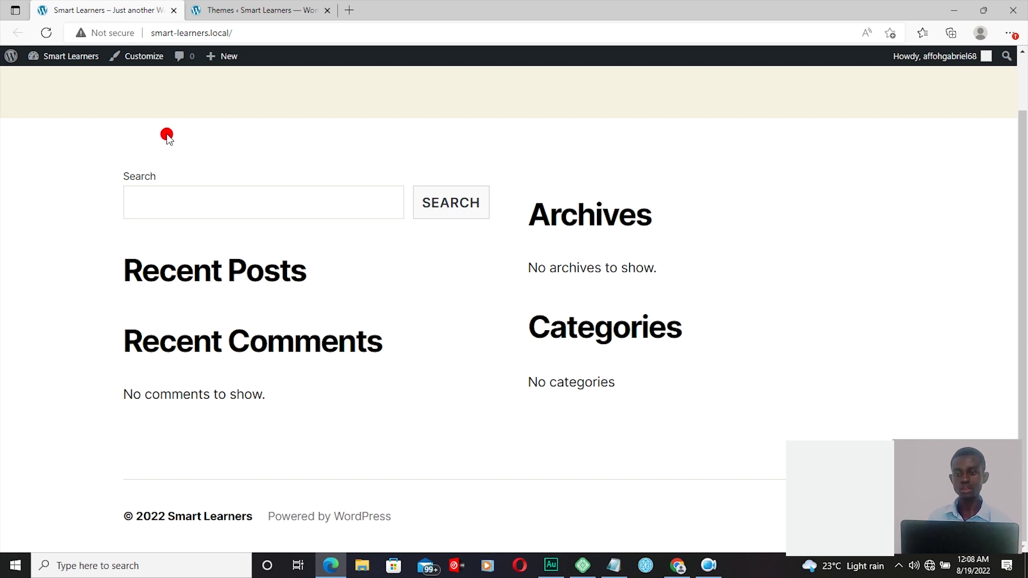
{"action": "left_click", "coordinate": [270, 11]}
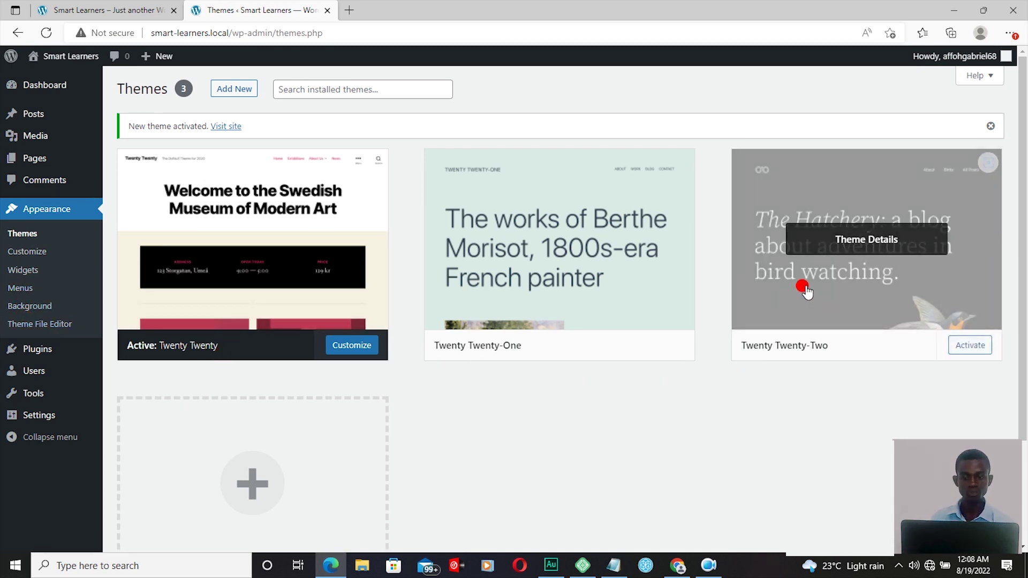
Step: Reactivate Twenty Twenty-Two from its Theme Details panel
{"action": "left_click", "coordinate": [804, 289]}
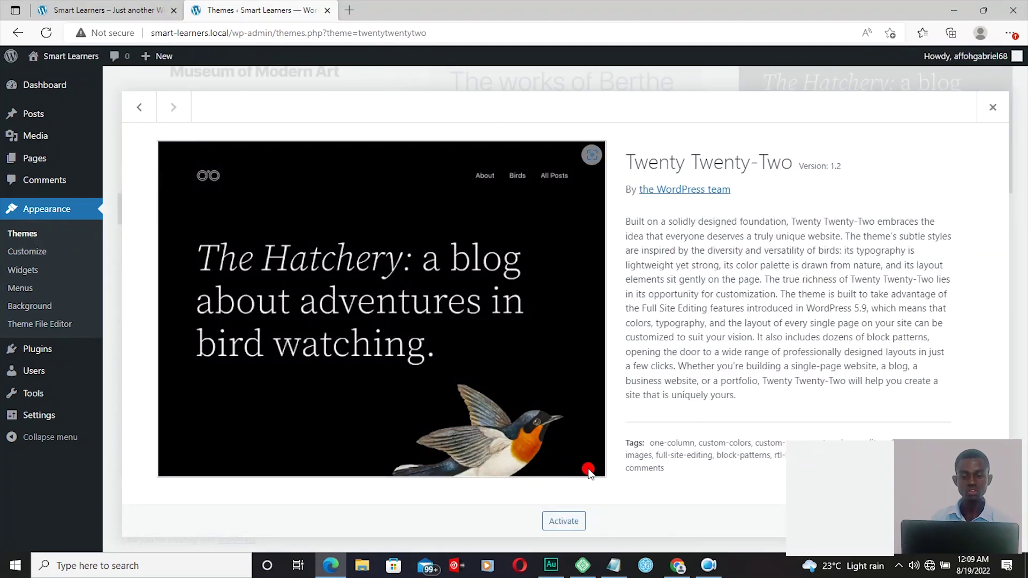
{"action": "left_click", "coordinate": [554, 521]}
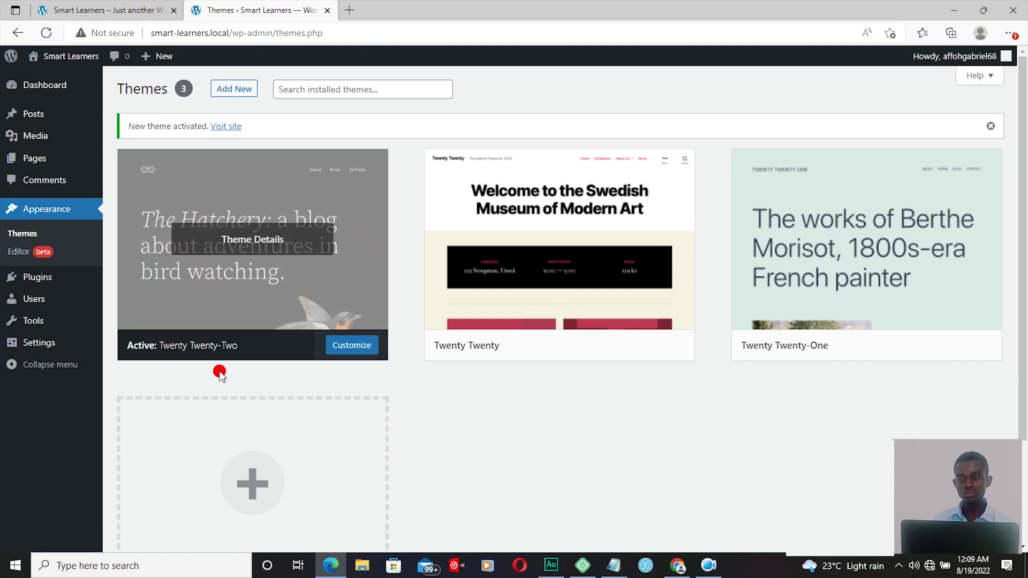
{"action": "mouse_move", "coordinate": [192, 269]}
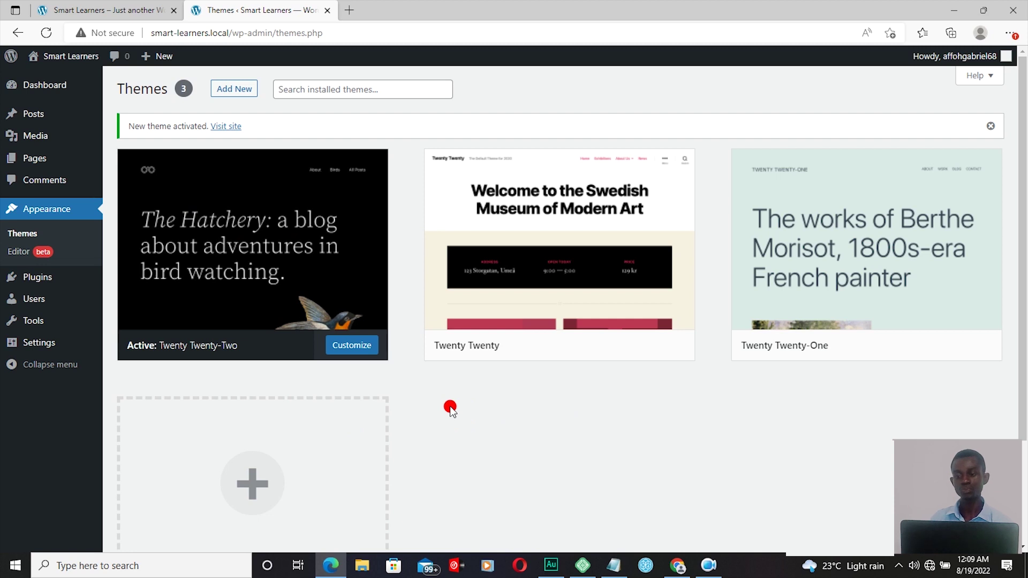
{"action": "mouse_move", "coordinate": [46, 288]}
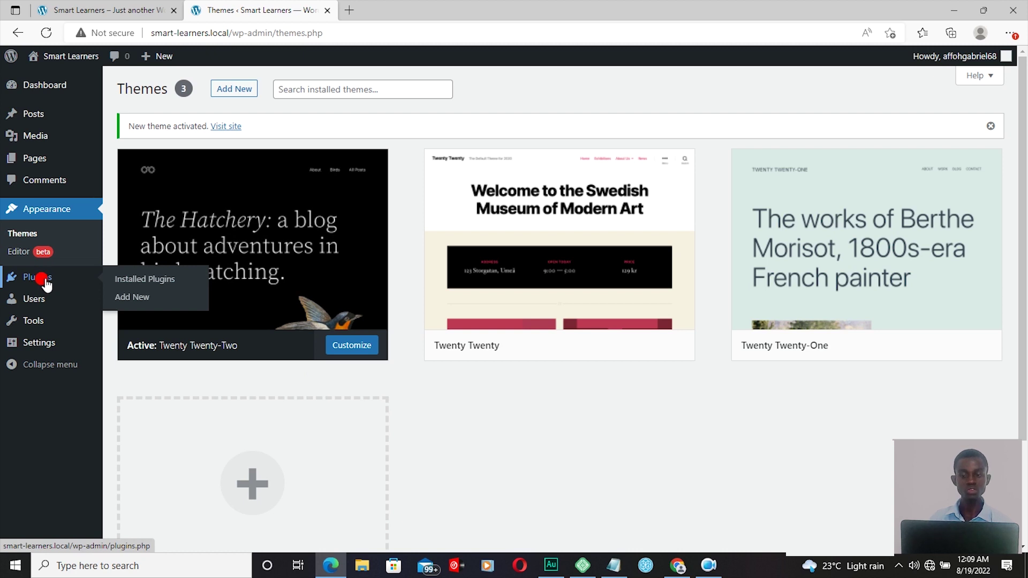
{"action": "mouse_move", "coordinate": [223, 232]}
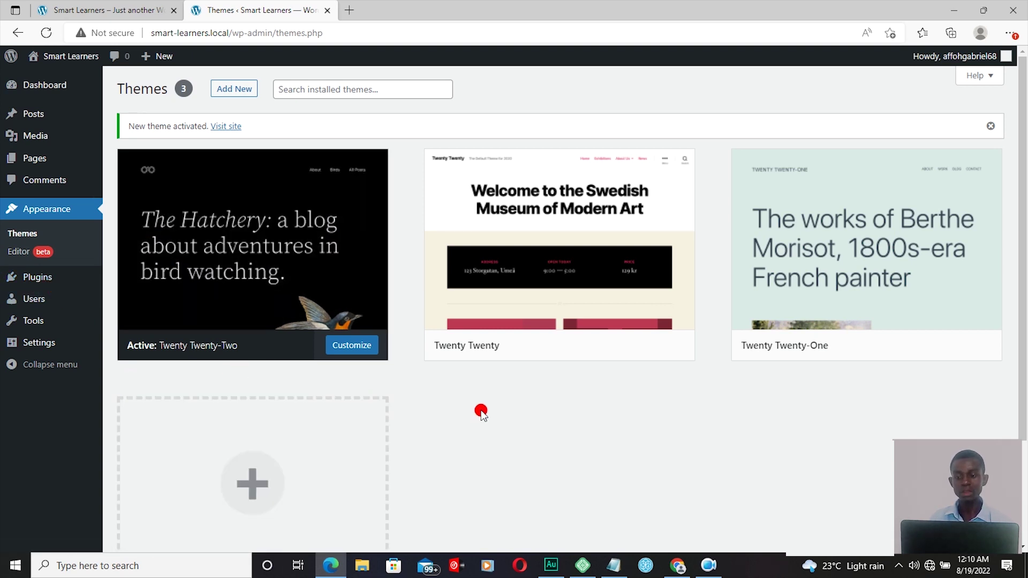
{"action": "mouse_move", "coordinate": [289, 298]}
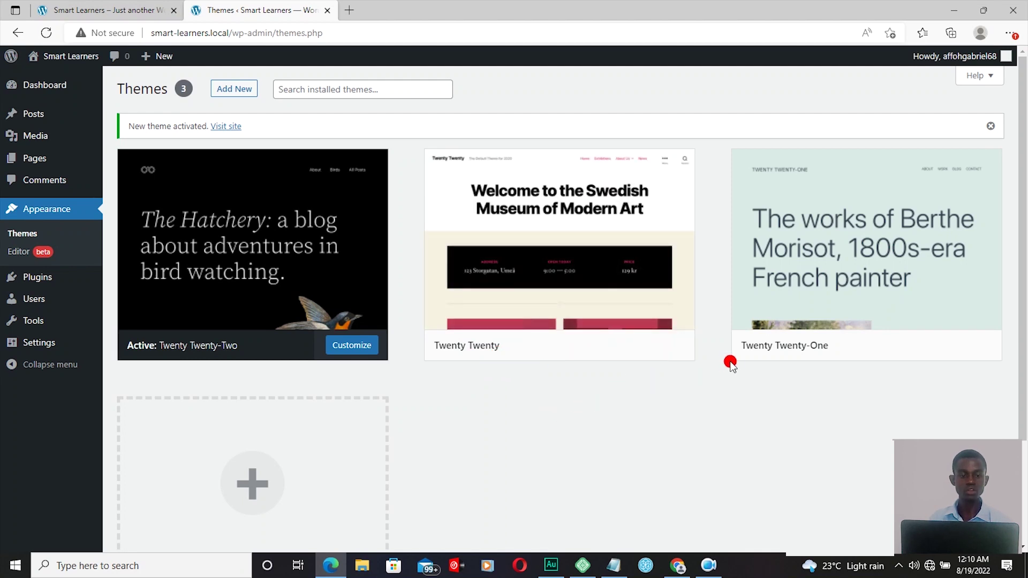
{"action": "mouse_move", "coordinate": [825, 309]}
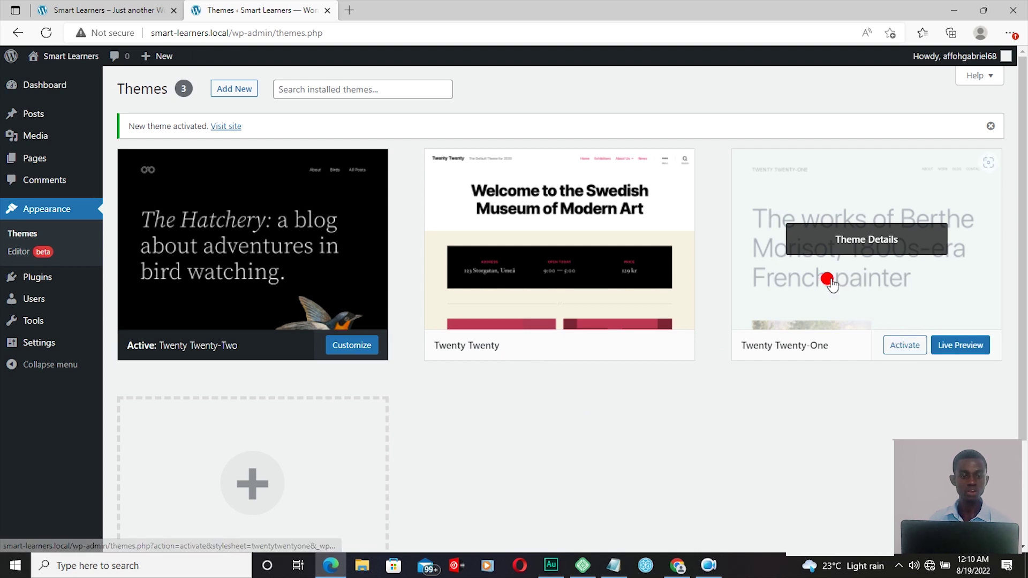
Step: Activate the Twenty Twenty-One theme for the Smart Learners site
{"action": "left_click", "coordinate": [905, 350]}
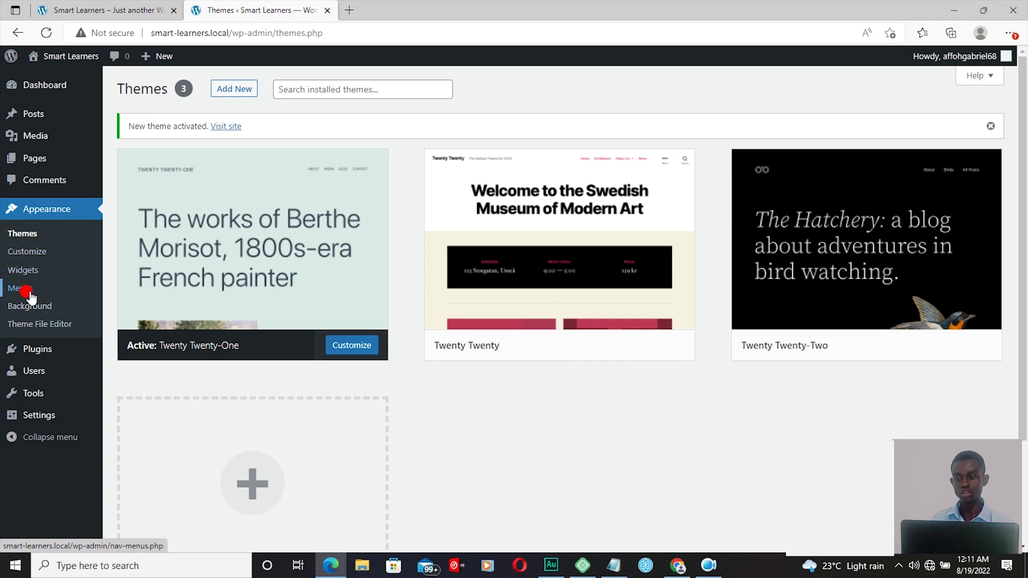
{"action": "mouse_move", "coordinate": [43, 349]}
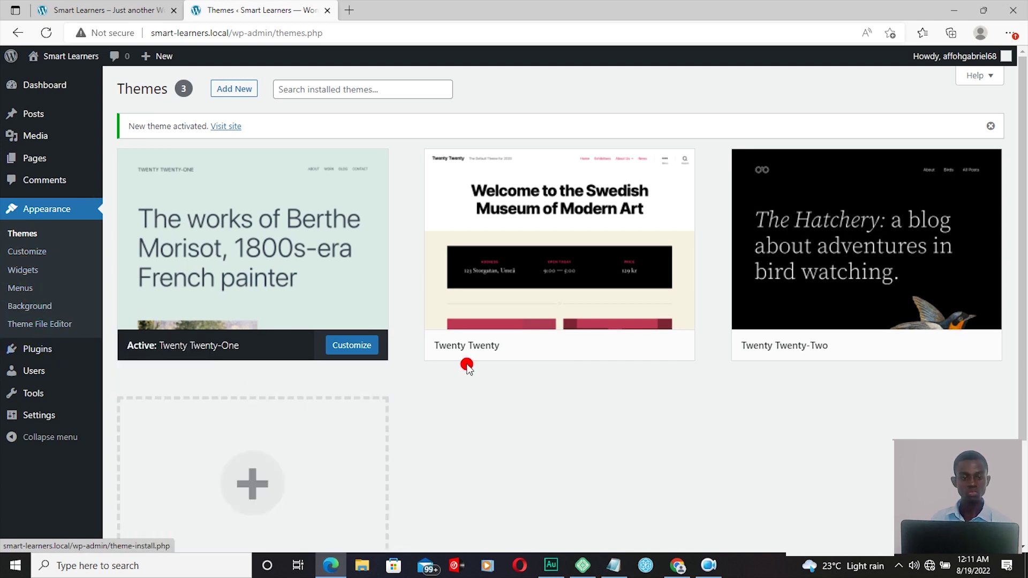
{"action": "mouse_move", "coordinate": [819, 358]}
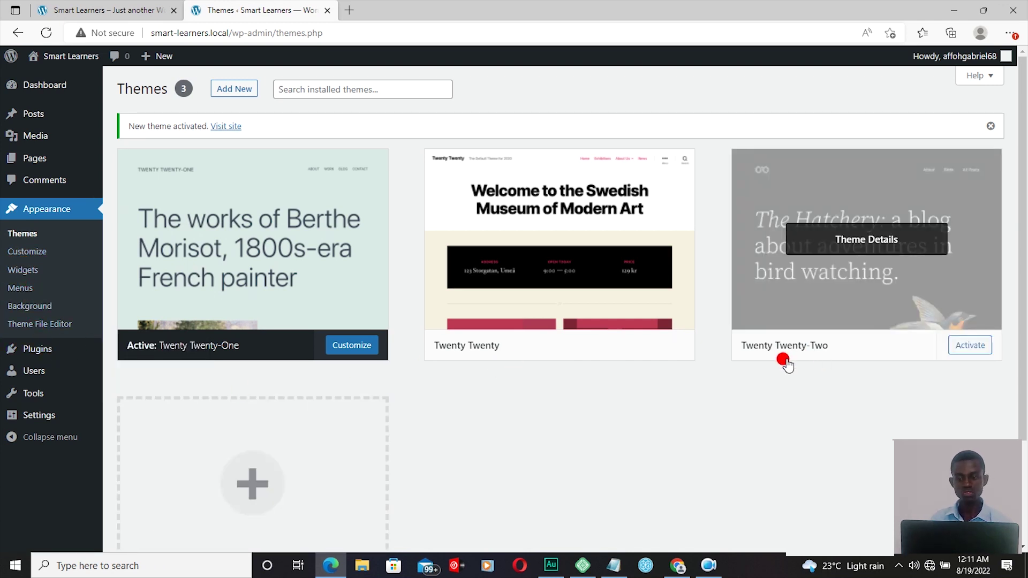
{"action": "mouse_move", "coordinate": [204, 357]}
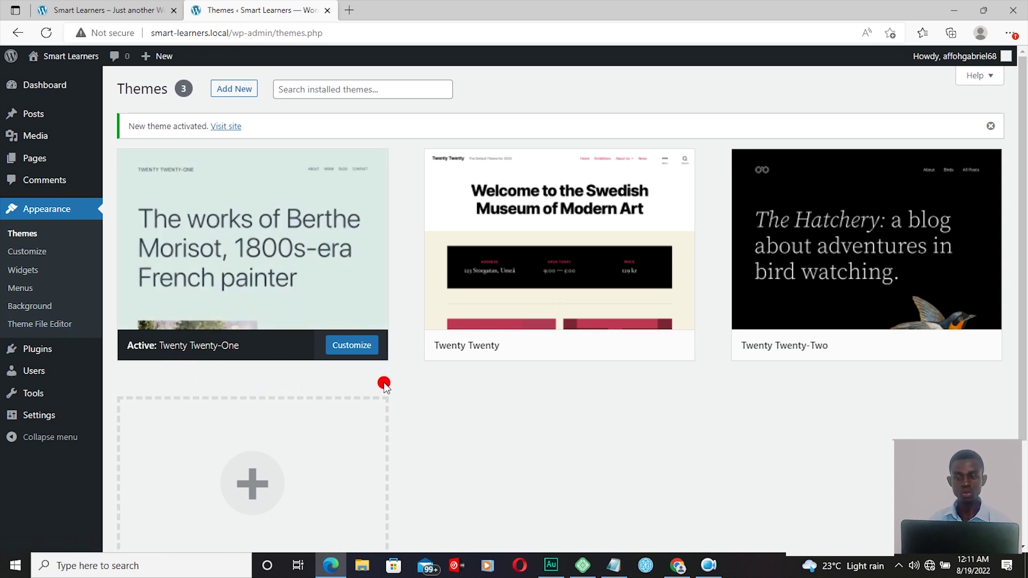
{"action": "mouse_move", "coordinate": [231, 342]}
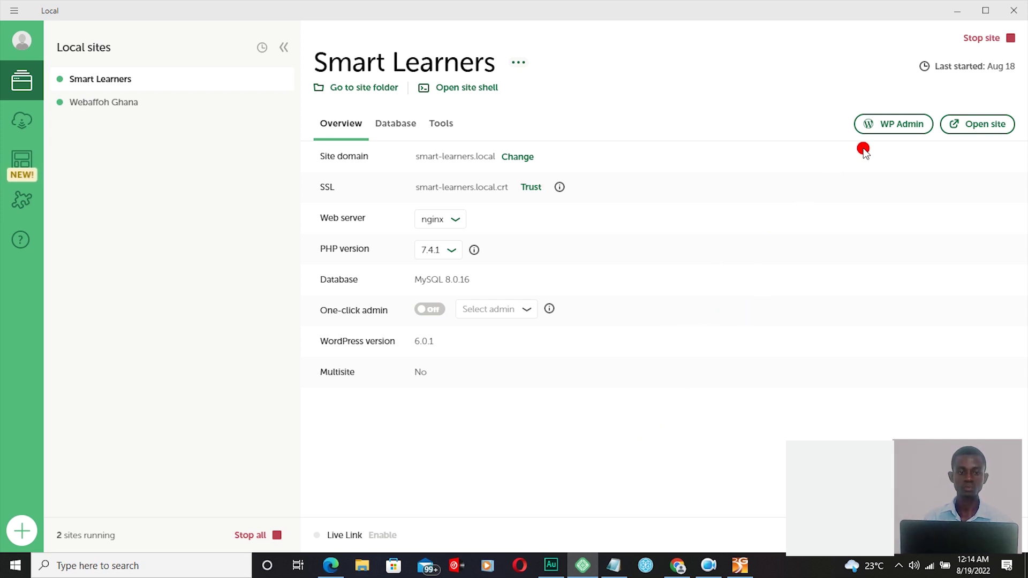
Step: Launch the Smart Learners WordPress dashboard from Local's WP Admin button
{"action": "left_click", "coordinate": [892, 131]}
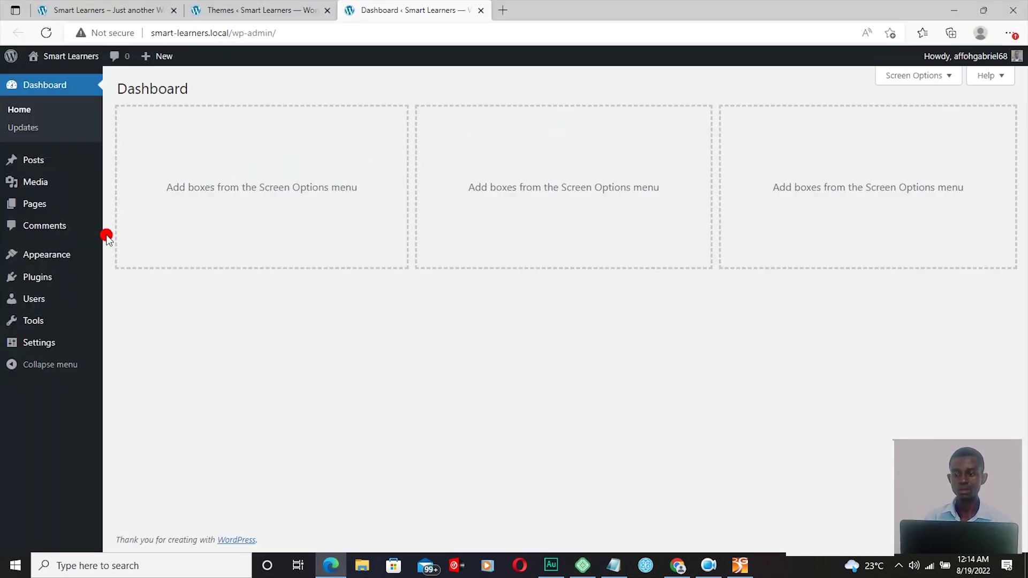
Step: Start a new blank page from Pages > Add New in the sidebar
{"action": "mouse_move", "coordinate": [75, 209]}
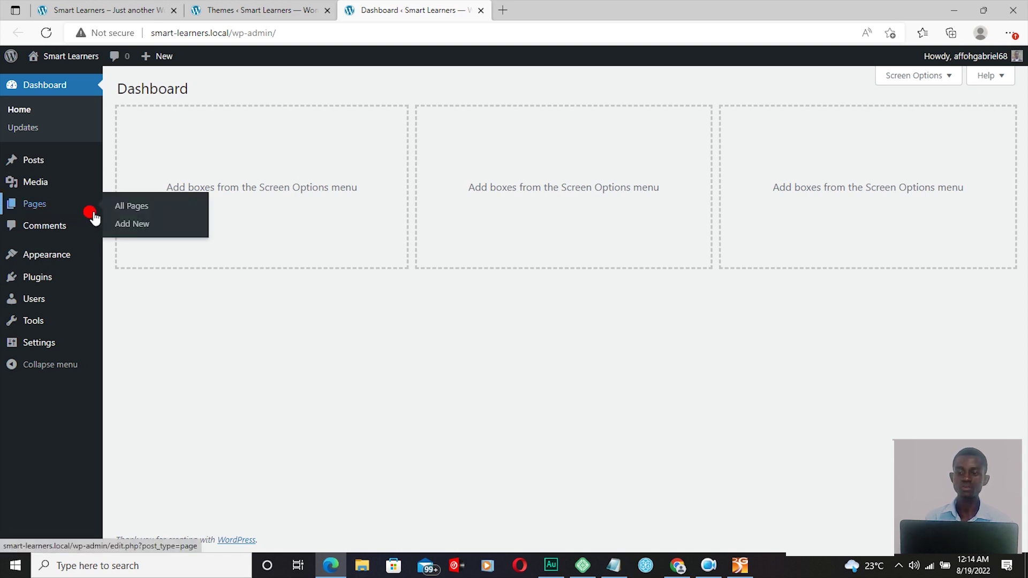
{"action": "left_click", "coordinate": [140, 226]}
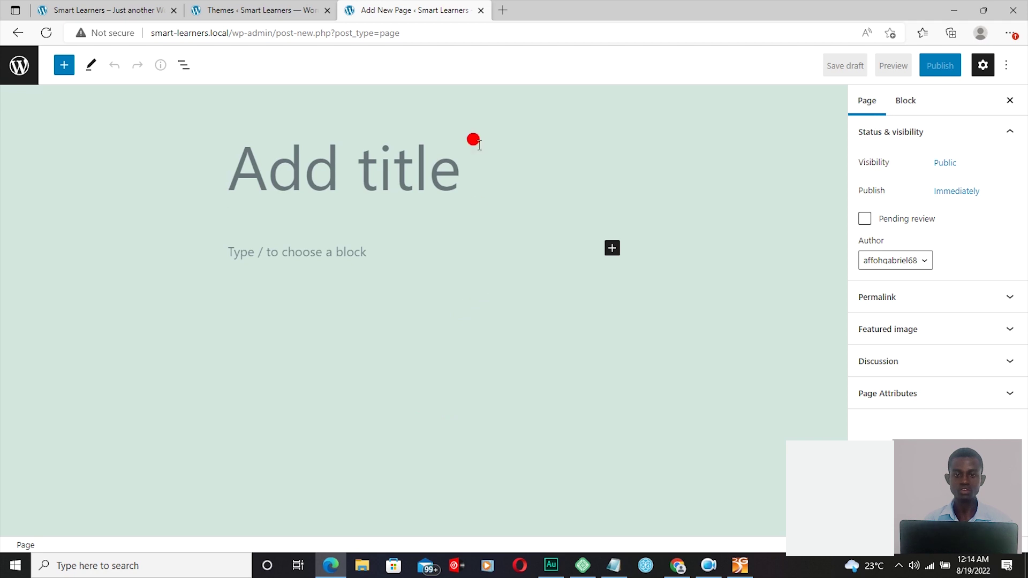
Step: Open webaffohgh.com in a new tab for reference, then return to the new page editor
{"action": "left_click", "coordinate": [504, 16]}
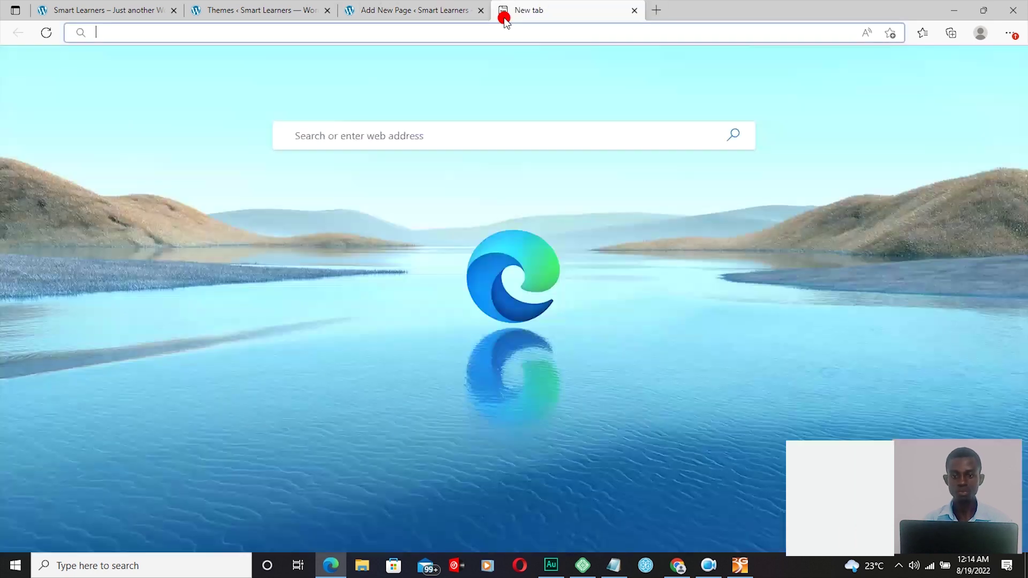
{"action": "left_click", "coordinate": [406, 127]}
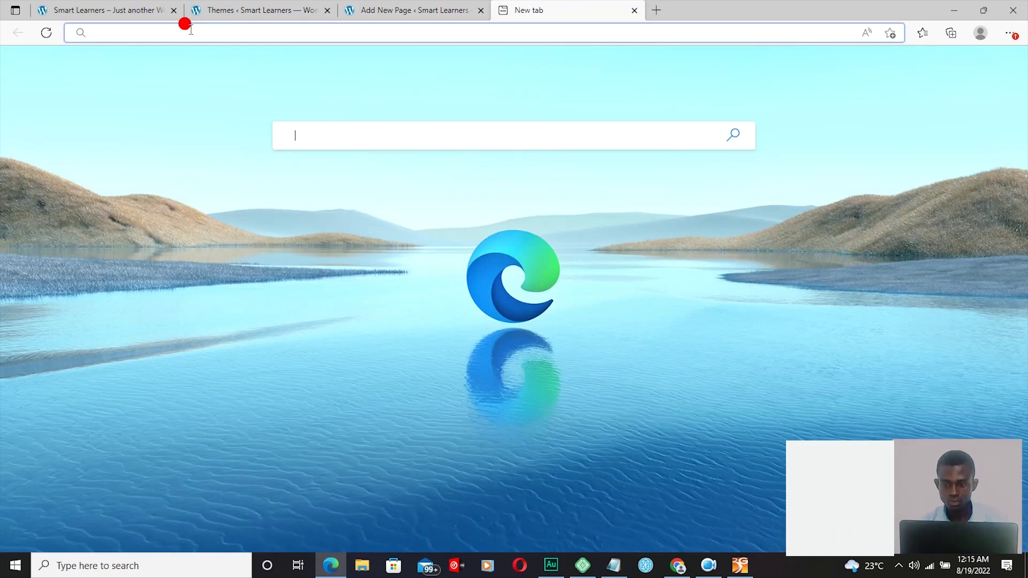
{"action": "left_click", "coordinate": [185, 24]}
{"action": "type", "text": "we"}
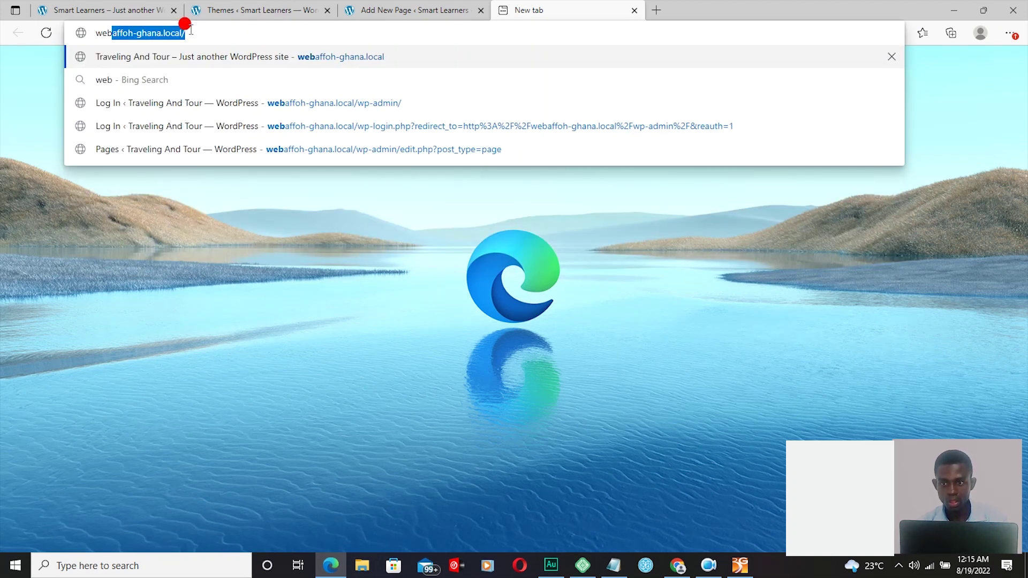
{"action": "type", "text": "b"}
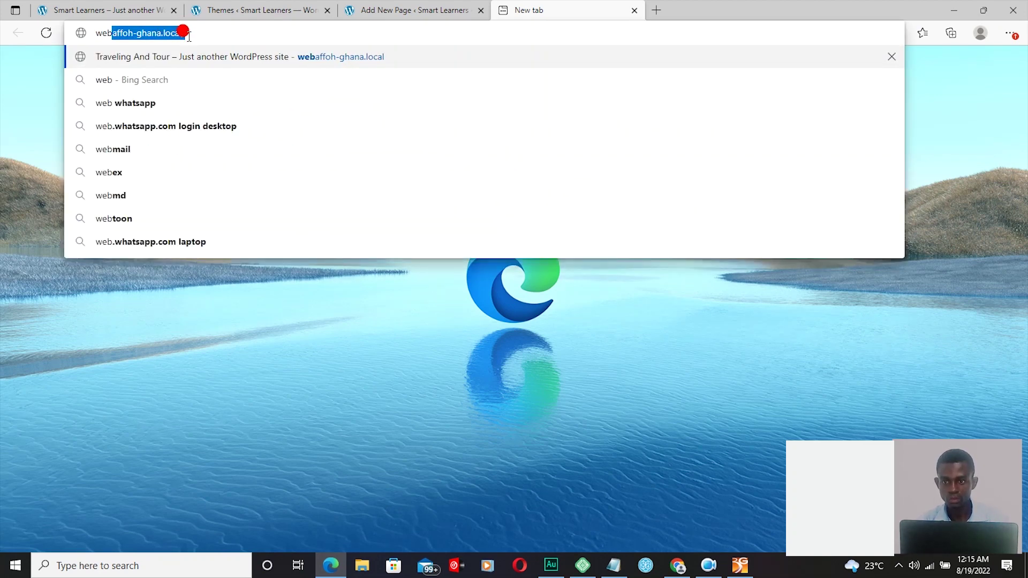
{"action": "key", "text": "Return"}
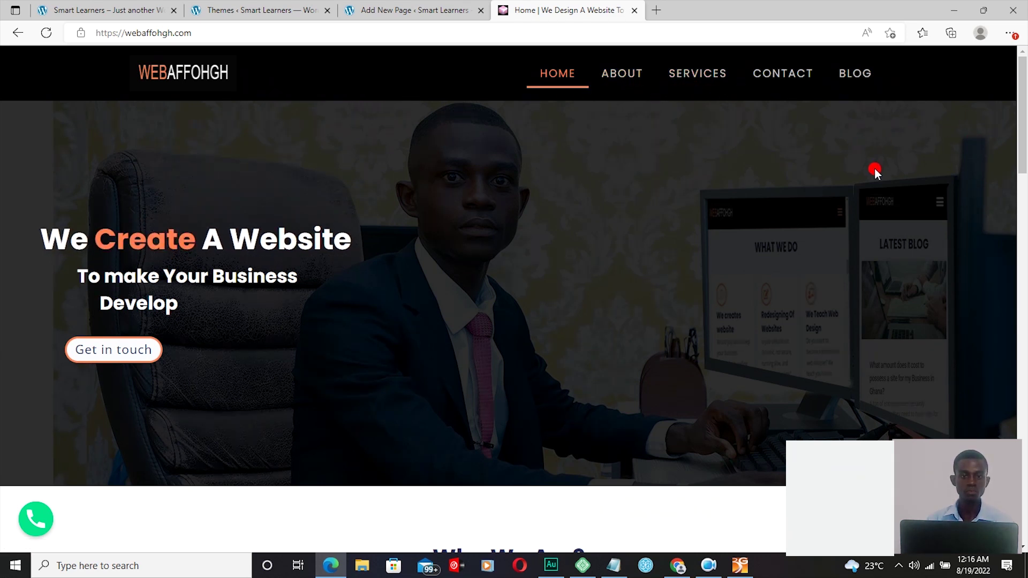
{"action": "left_click", "coordinate": [396, 12]}
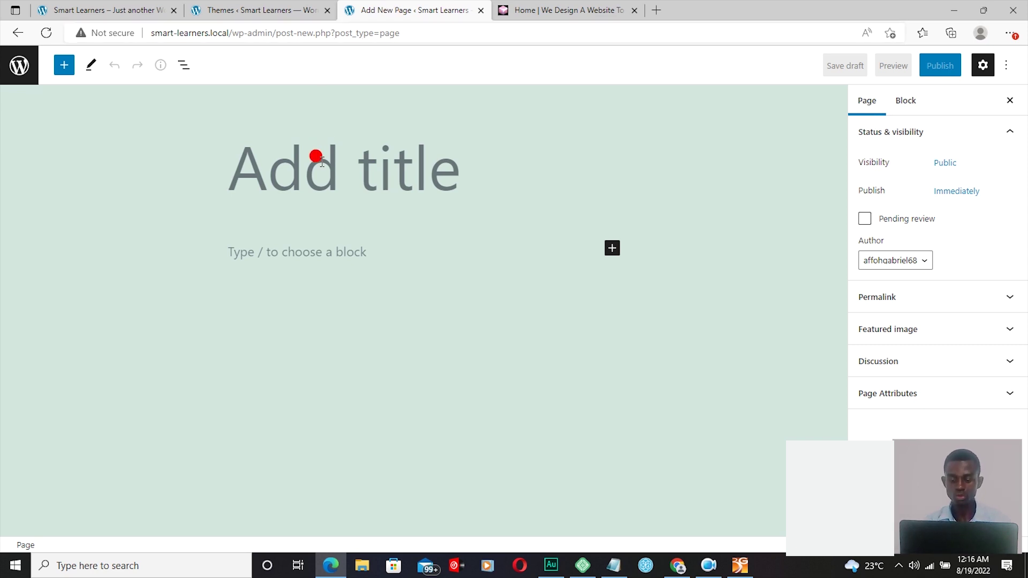
Step: Title the page 'Home' and publish it, then view the webaffohgh.com reference site
{"action": "type", "text": "H"}
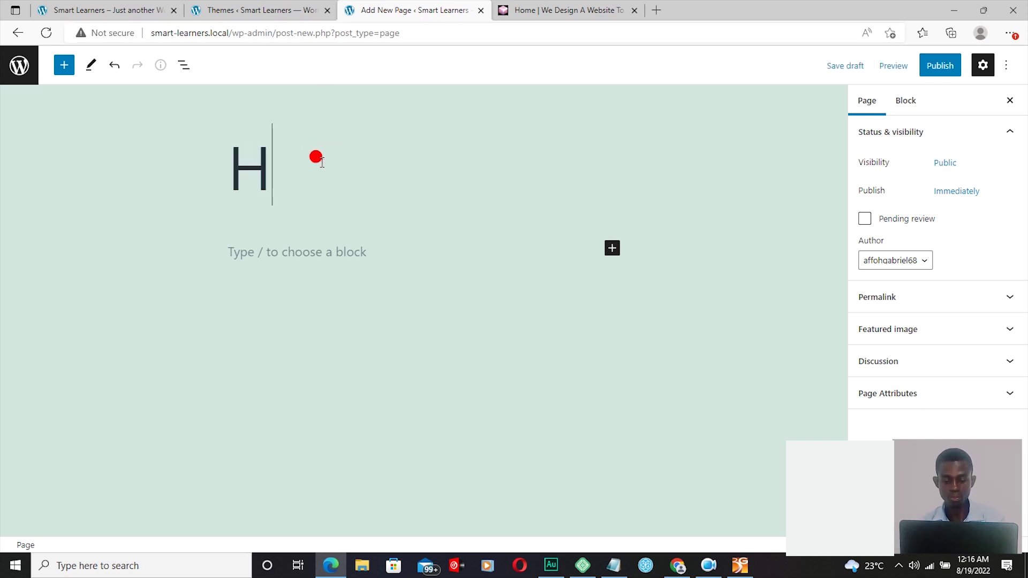
{"action": "type", "text": "ompage"}
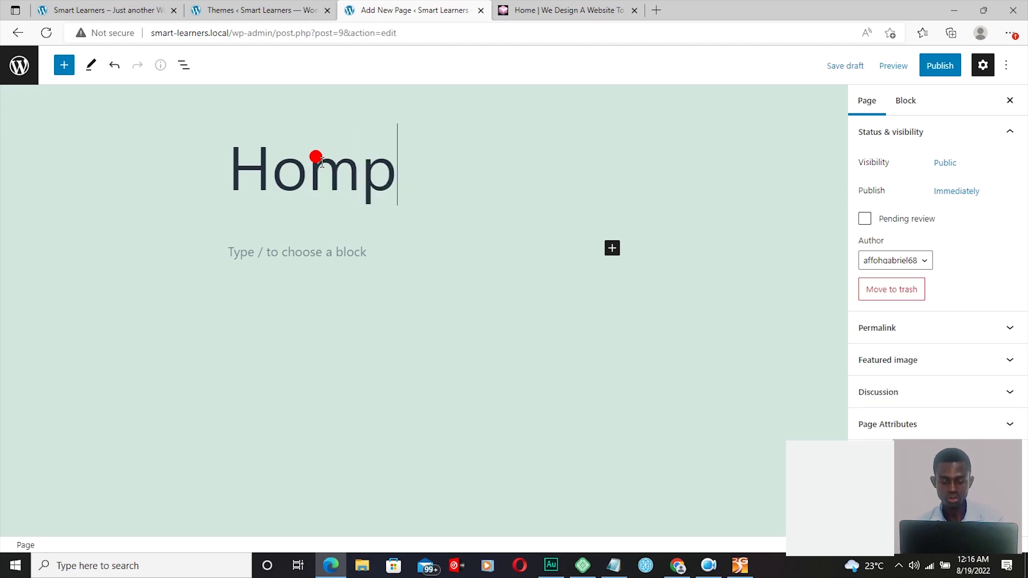
{"action": "key", "text": "Left"}
{"action": "key", "text": "BackSpace"}
{"action": "key", "text": "BackSpace"}
{"action": "key", "text": "BackSpace"}
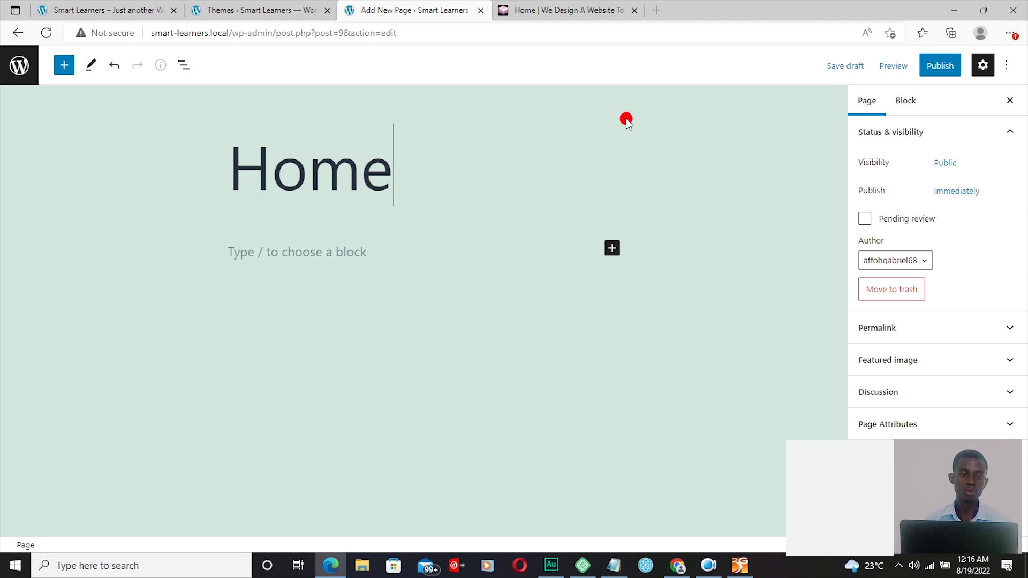
{"action": "left_click", "coordinate": [931, 65]}
{"action": "left_click", "coordinate": [897, 65]}
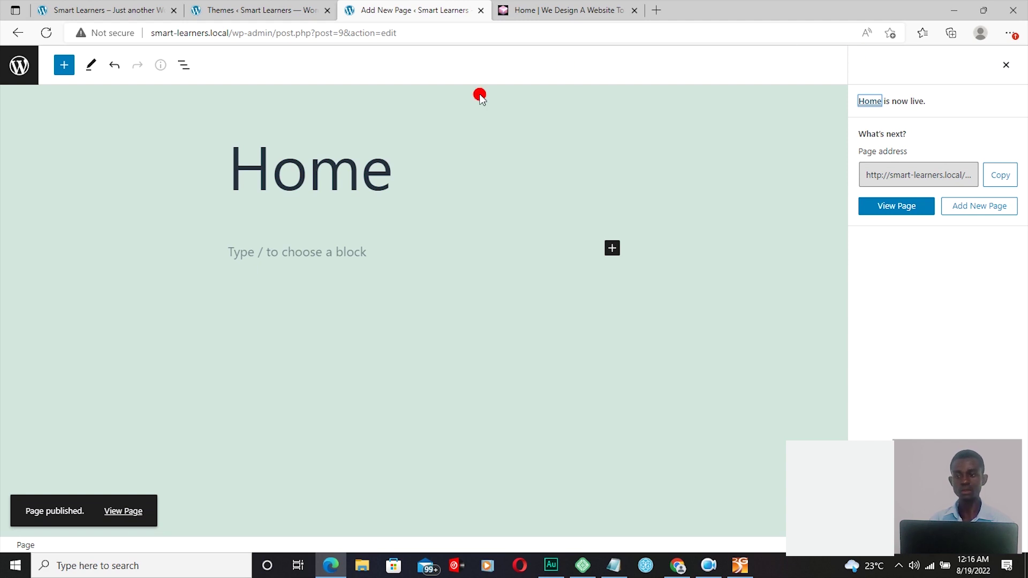
{"action": "left_click", "coordinate": [549, 11]}
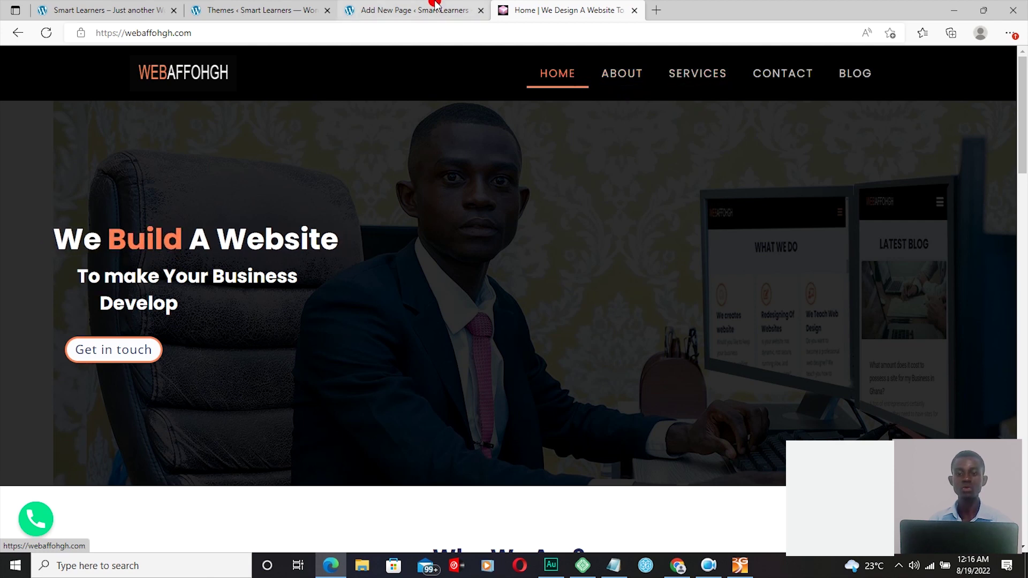
Step: Back in WordPress Admin, start another blank page via Pages > Add New
{"action": "left_click", "coordinate": [420, 9]}
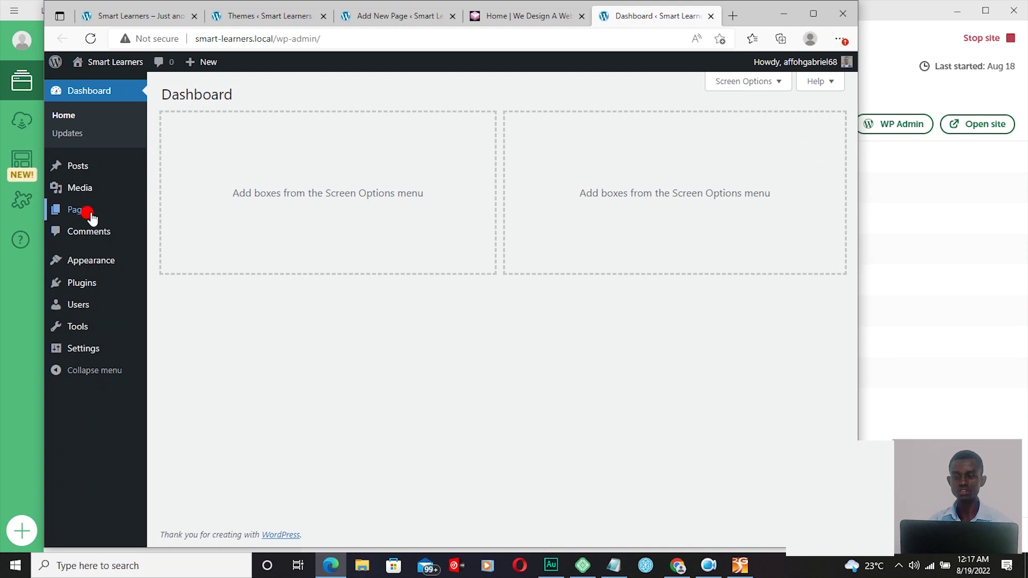
{"action": "mouse_move", "coordinate": [92, 212]}
{"action": "left_click", "coordinate": [179, 232]}
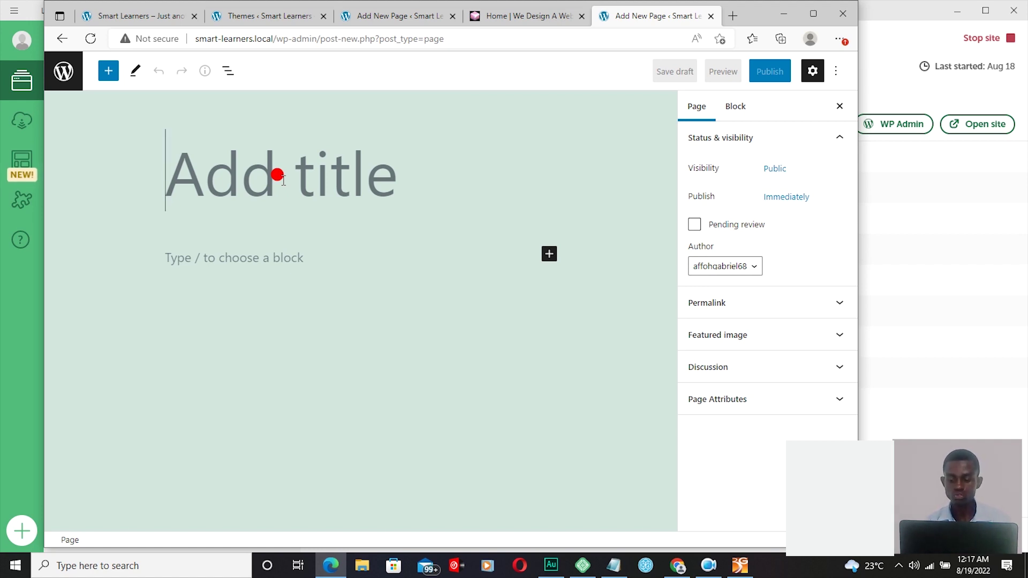
Step: Title the page 'About', publish it, and check the webaffohgh.com reference site
{"action": "type", "text": "A"}
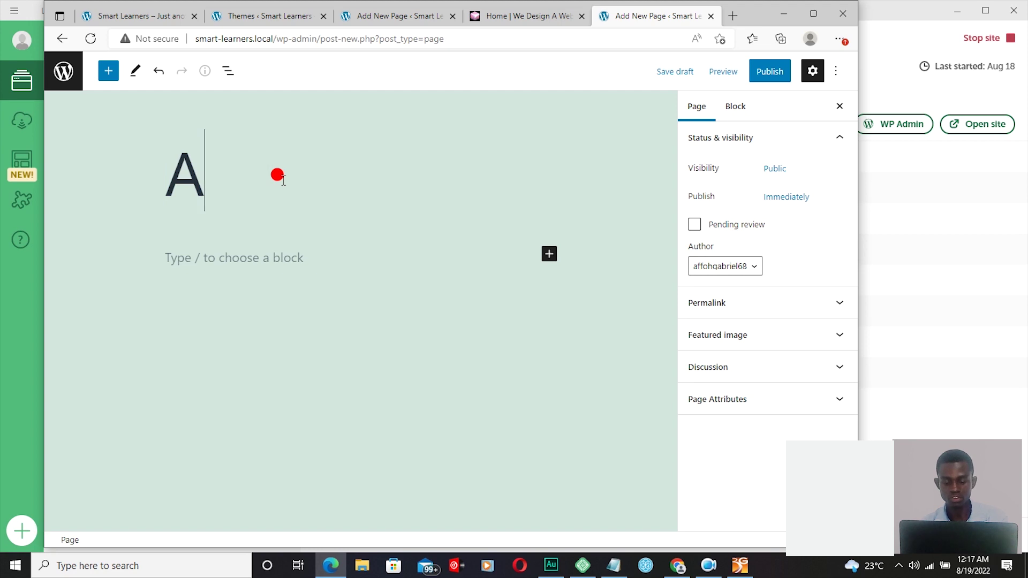
{"action": "type", "text": "bout"}
{"action": "left_click", "coordinate": [764, 75]}
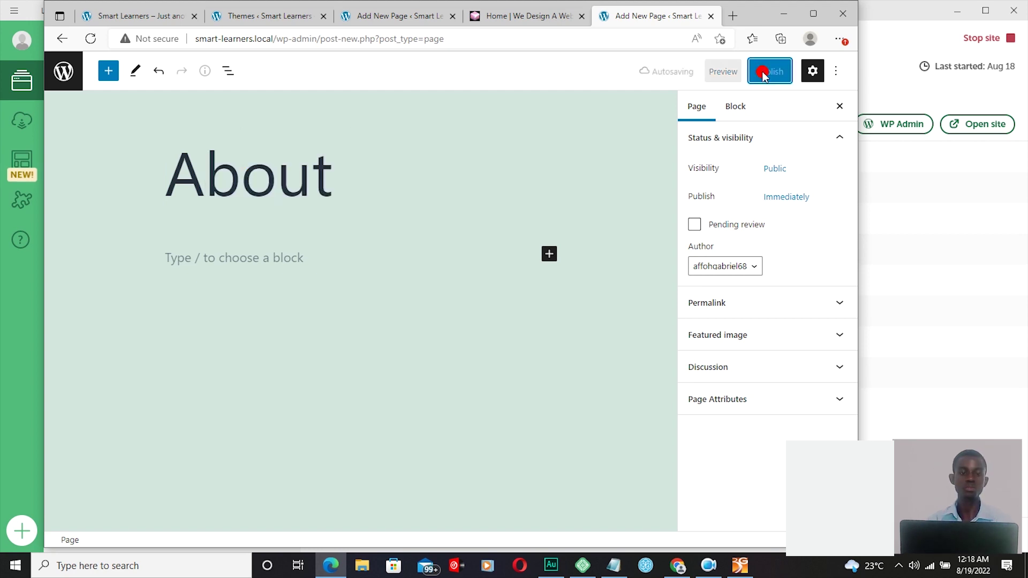
{"action": "left_click", "coordinate": [764, 75]}
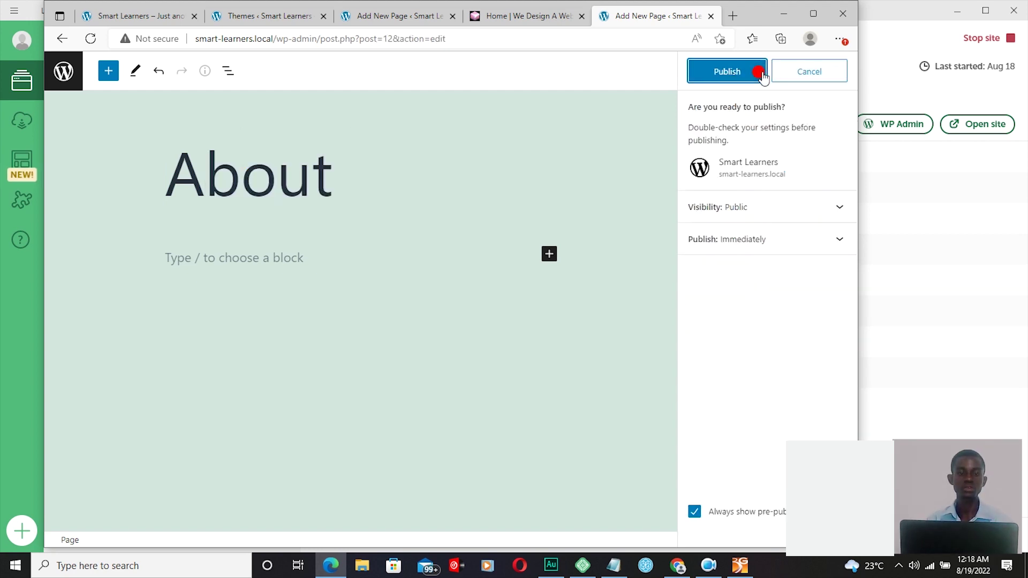
{"action": "left_click", "coordinate": [761, 75]}
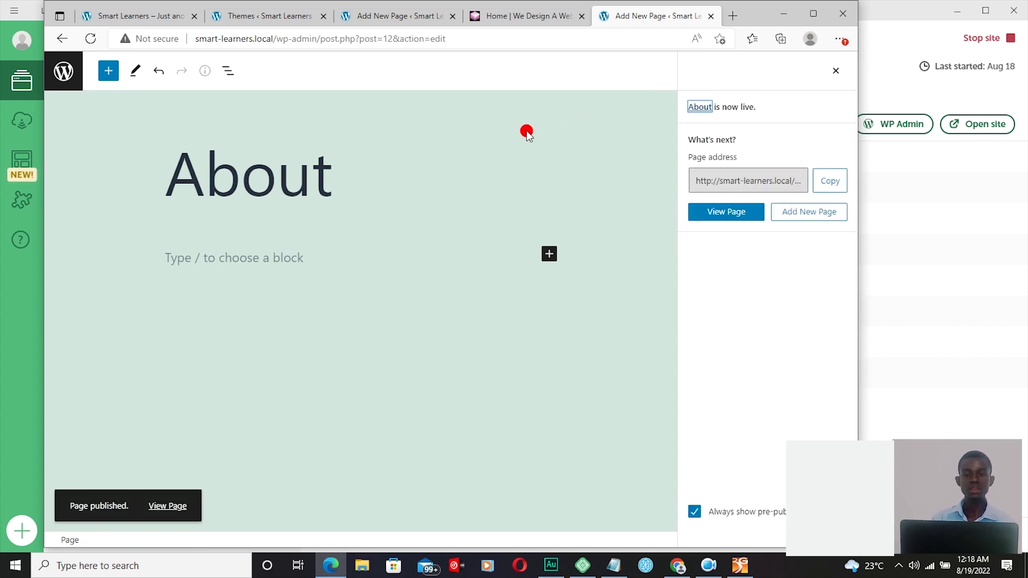
{"action": "left_click", "coordinate": [530, 16]}
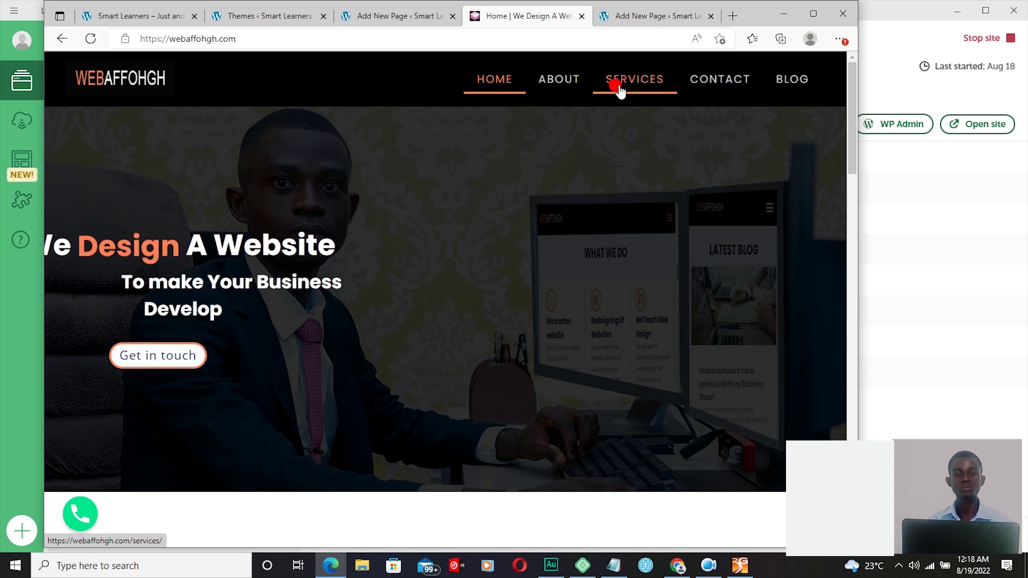
Step: Return to the Home page's editor tab and go back to the WordPress Dashboard
{"action": "left_click", "coordinate": [399, 15]}
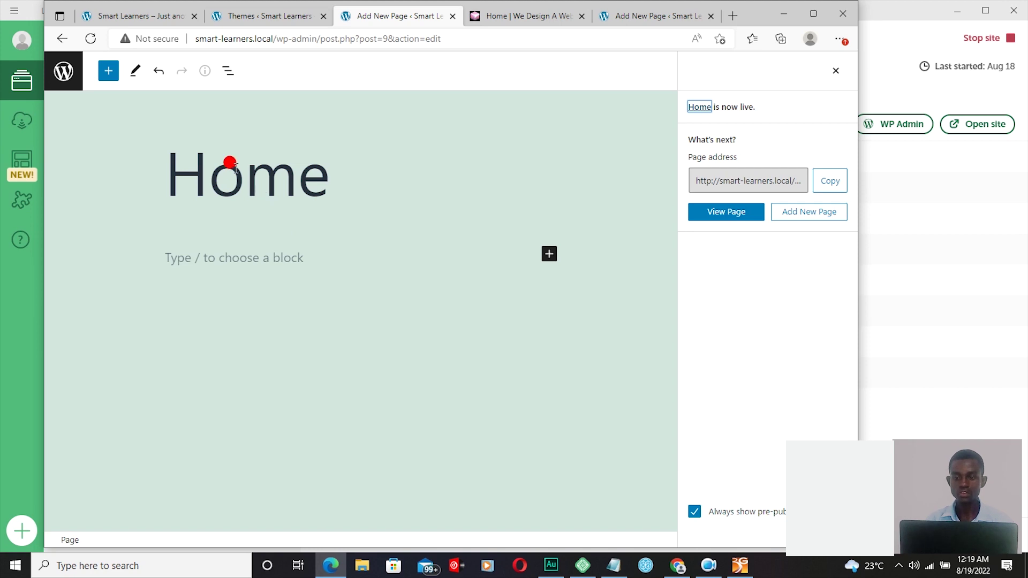
{"action": "key", "text": "alt+Left"}
{"action": "mouse_move", "coordinate": [194, 64]}
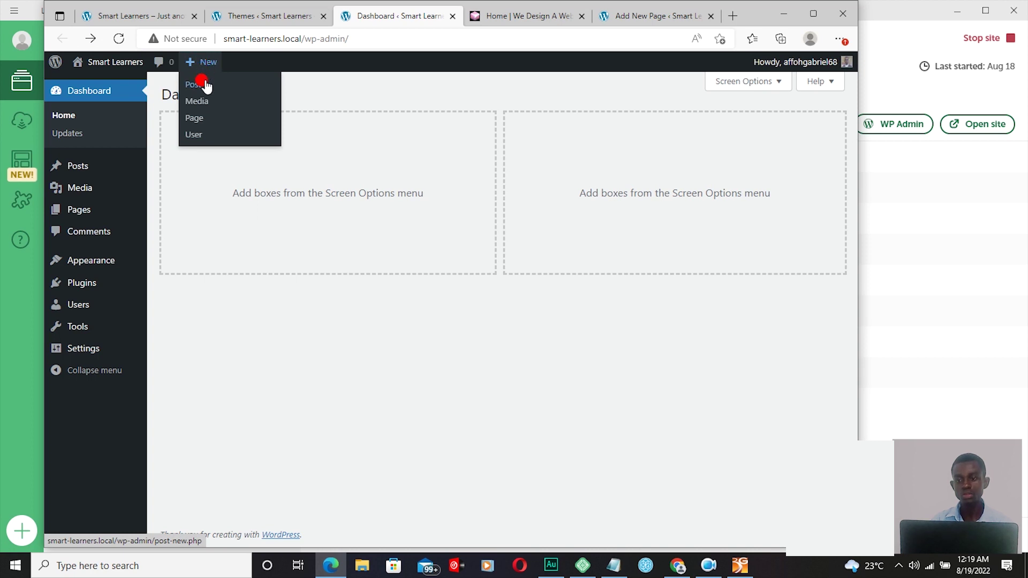
Step: Create a new page titled 'Services' and publish it
{"action": "left_click", "coordinate": [199, 123]}
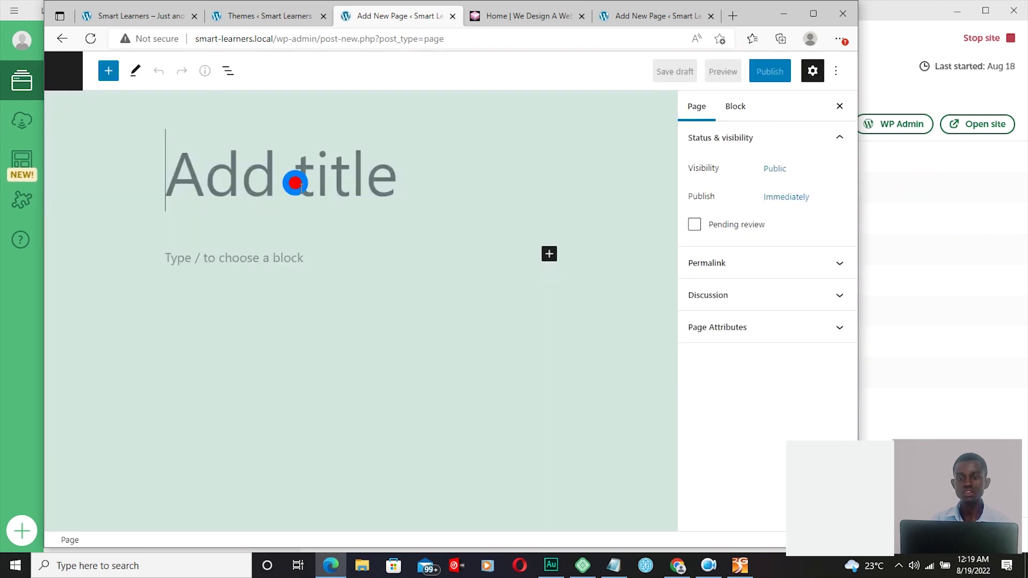
{"action": "type", "text": "Ser"}
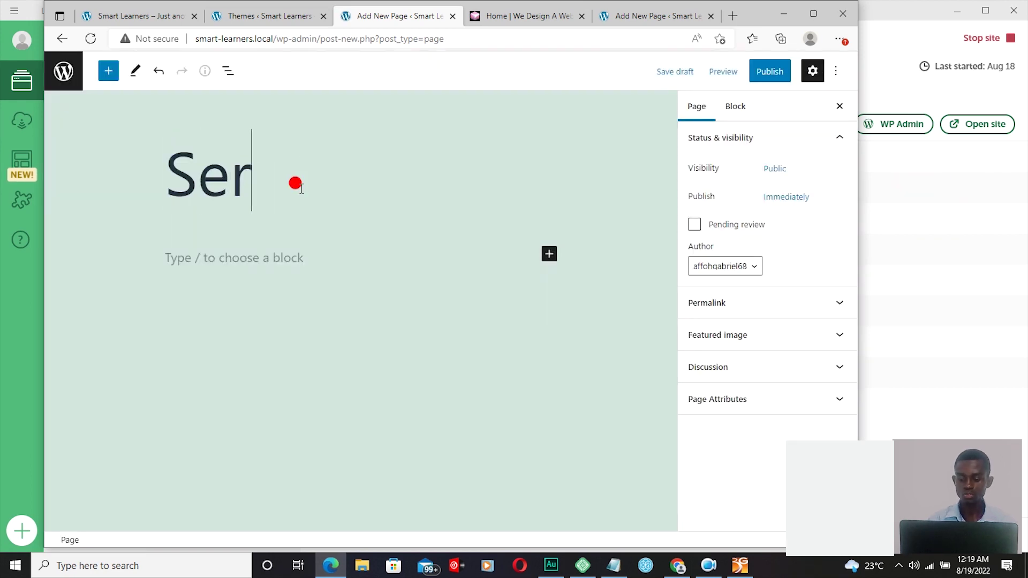
{"action": "type", "text": "vices"}
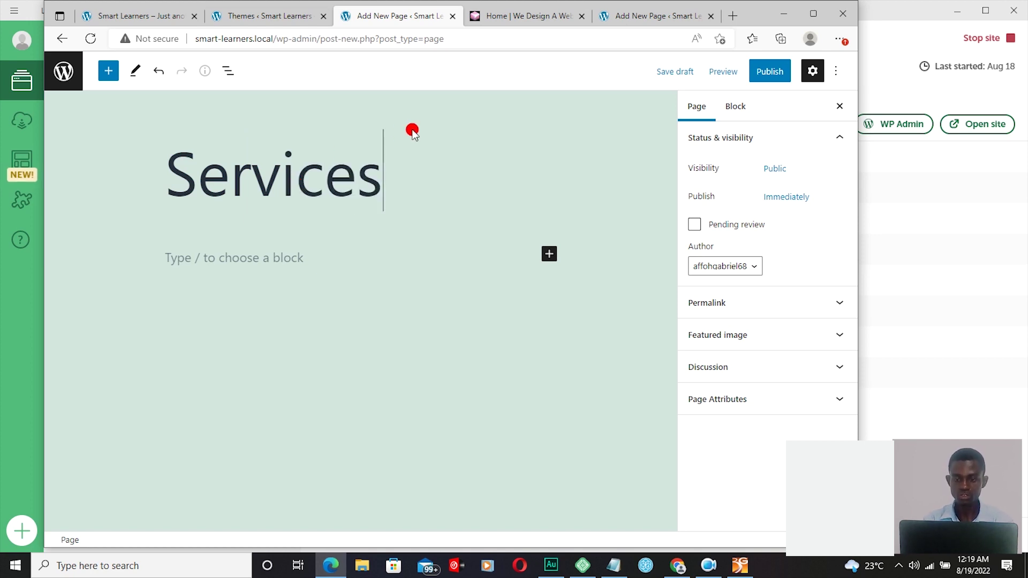
{"action": "left_click", "coordinate": [775, 71]}
{"action": "left_click", "coordinate": [740, 73]}
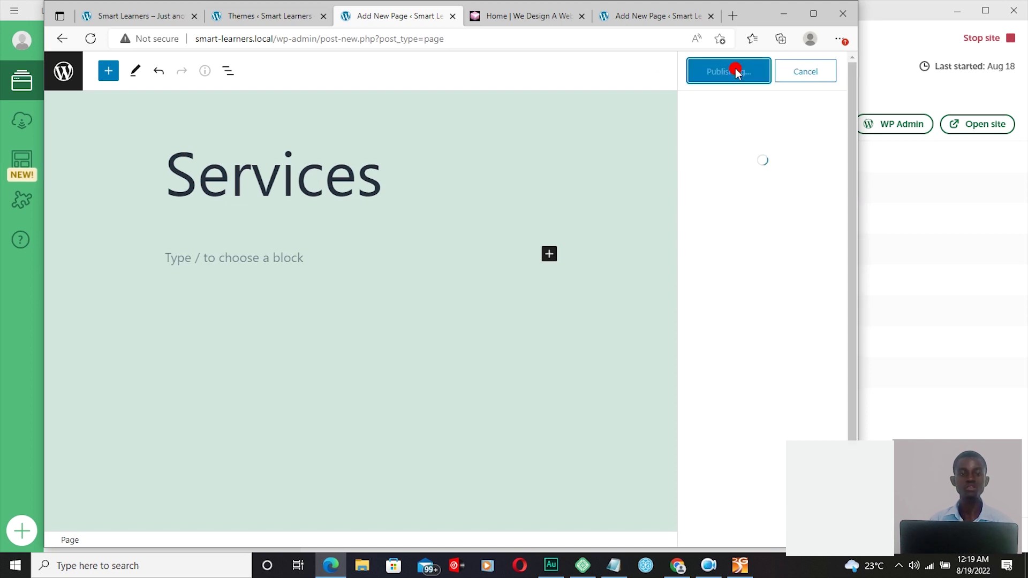
Step: Compare with the reference site, return to the Services editor, and open WP Admin from Local
{"action": "left_click", "coordinate": [548, 17]}
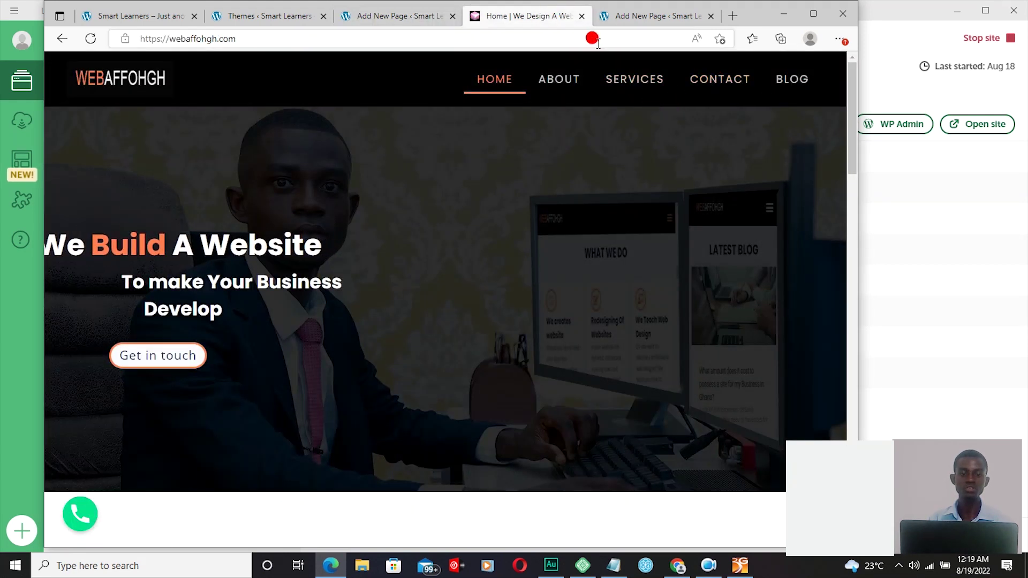
{"action": "left_click", "coordinate": [391, 21]}
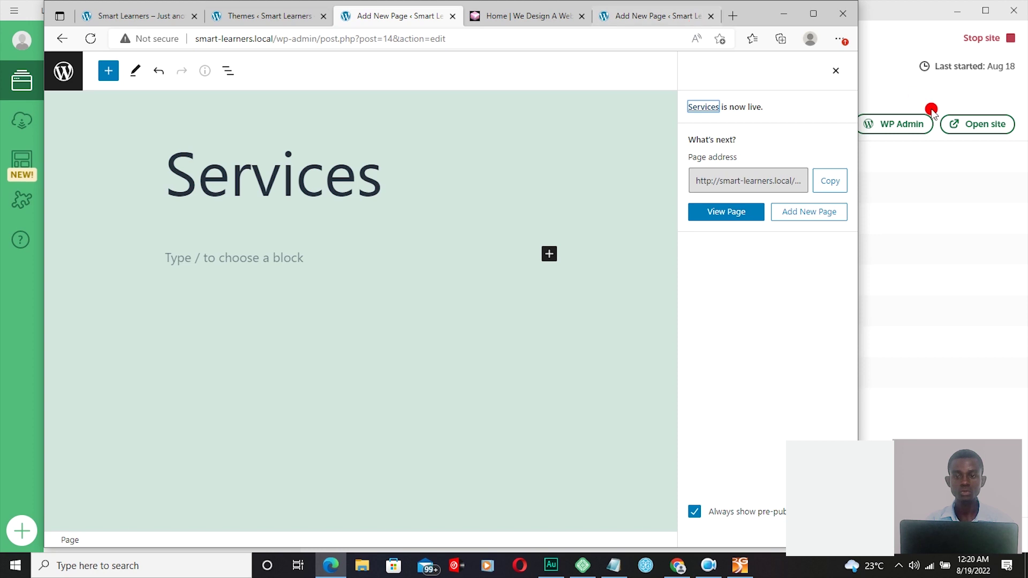
{"action": "left_click", "coordinate": [910, 124]}
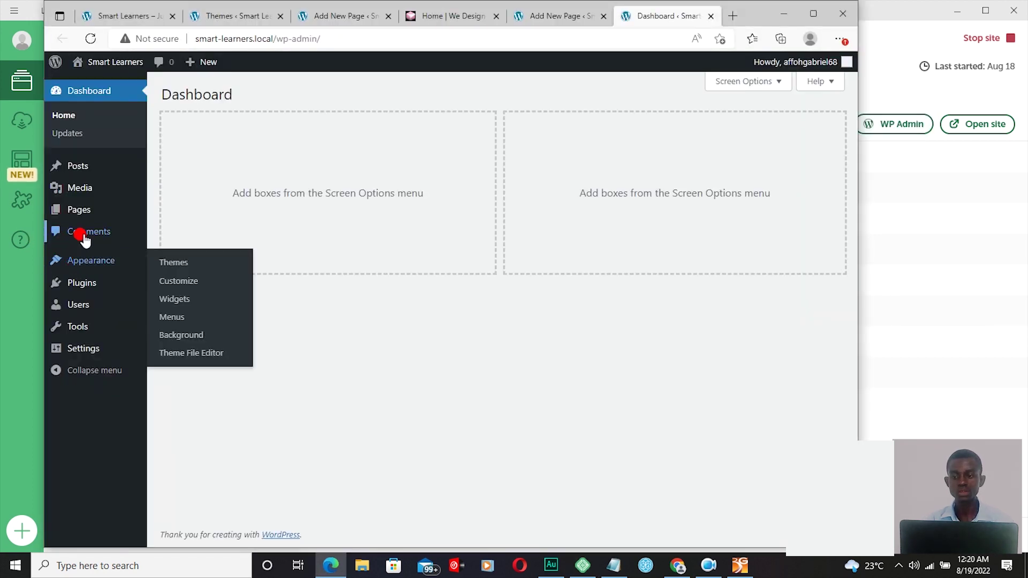
Step: Add a new page titled 'Contact', publish it, then view the reference site
{"action": "mouse_move", "coordinate": [82, 211]}
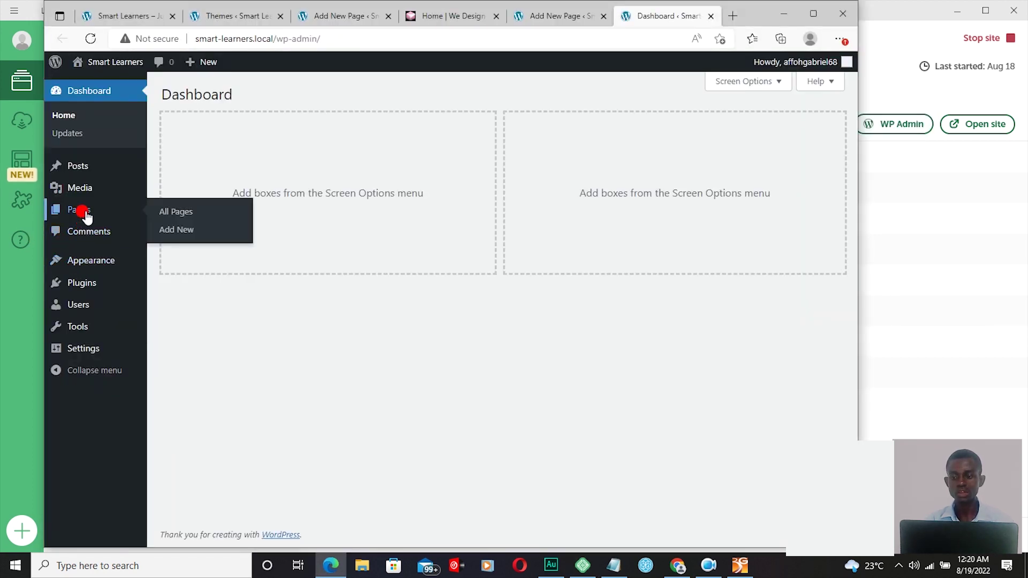
{"action": "left_click", "coordinate": [179, 231]}
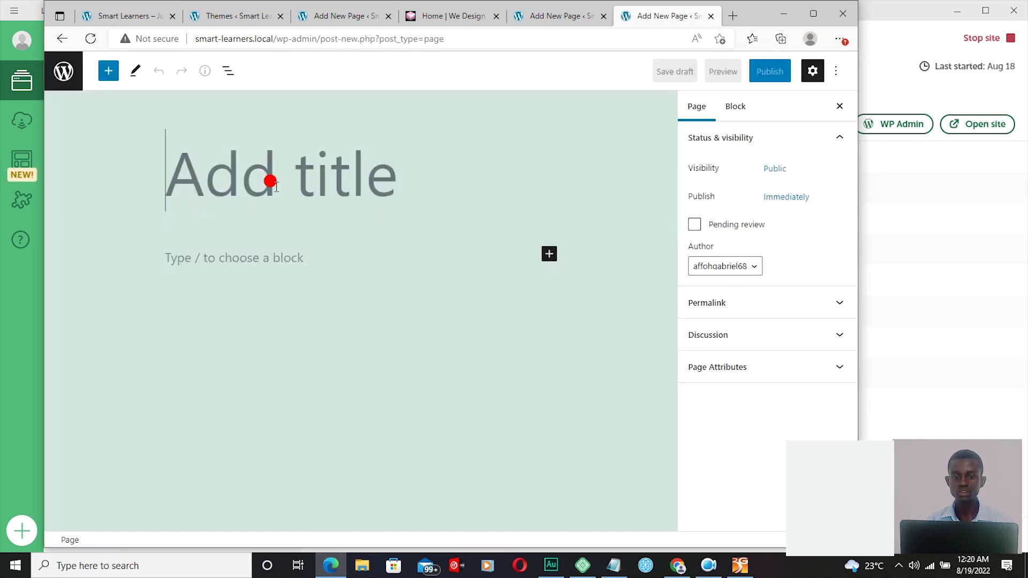
{"action": "type", "text": "Con"}
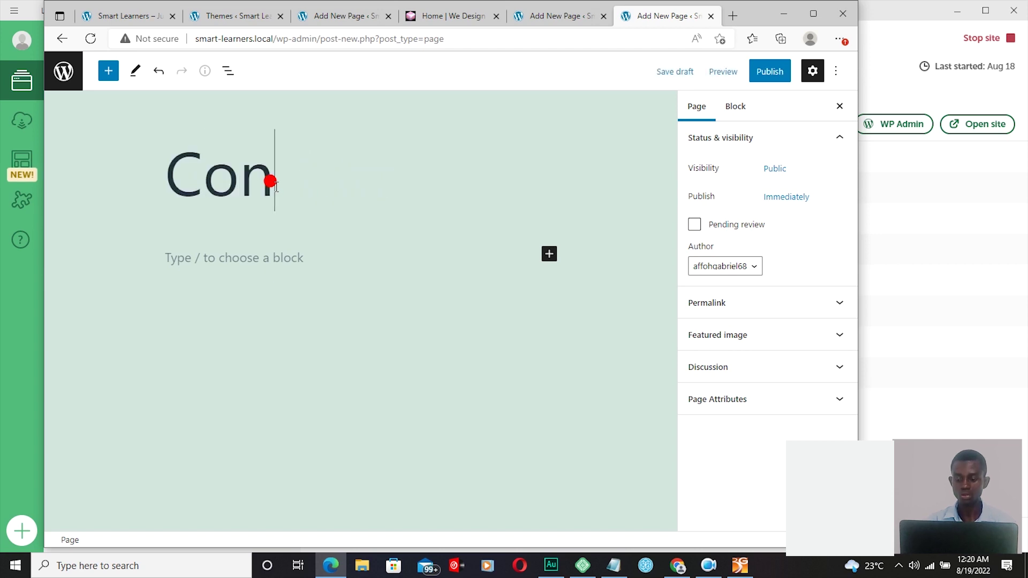
{"action": "type", "text": "tact"}
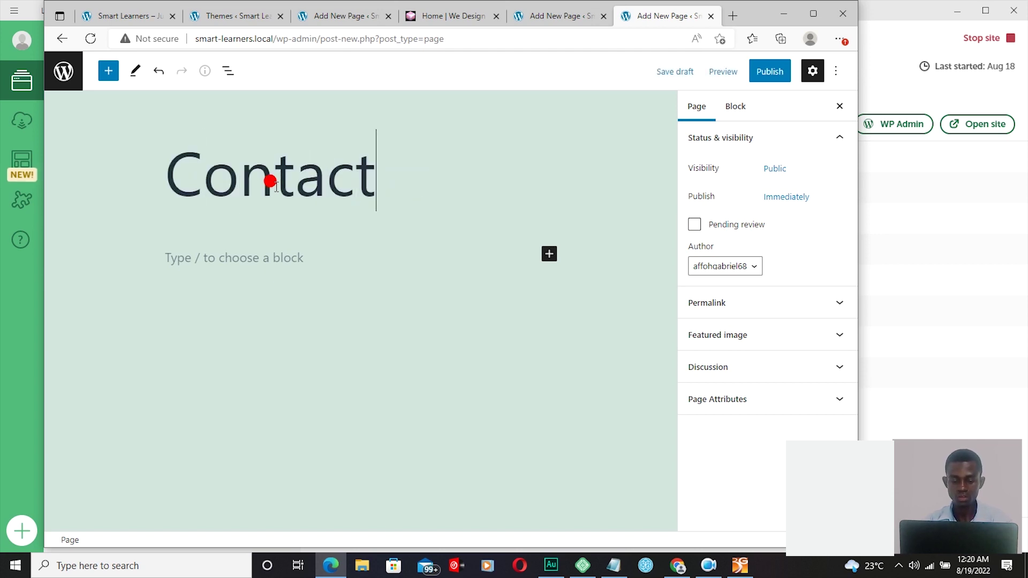
{"action": "left_click", "coordinate": [768, 75]}
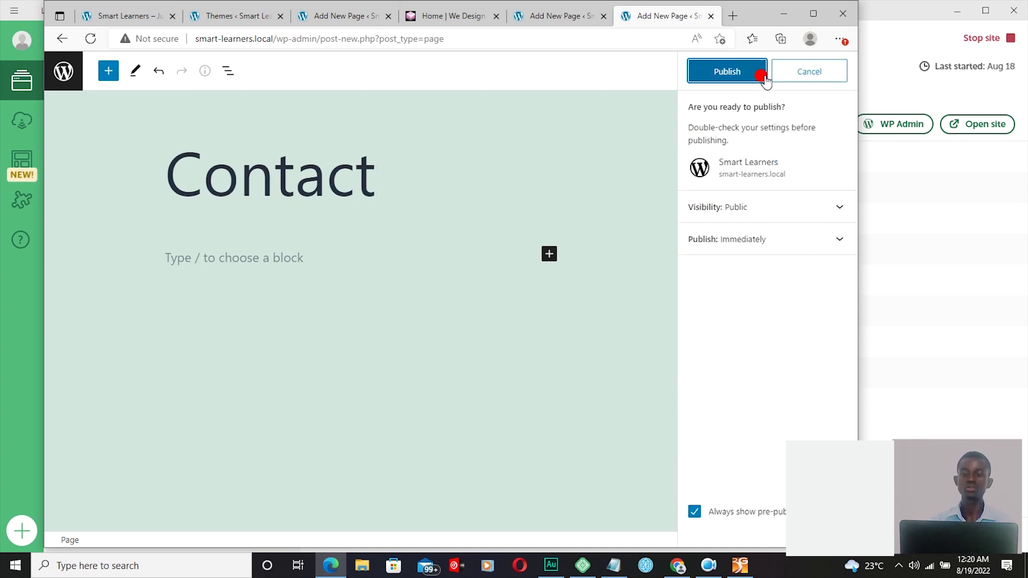
{"action": "left_click", "coordinate": [730, 75]}
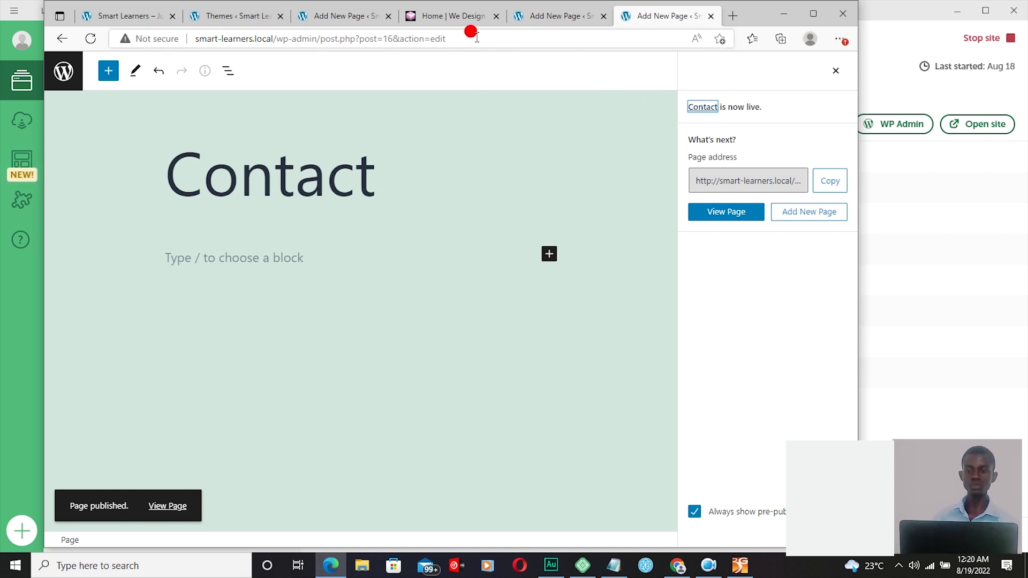
{"action": "left_click", "coordinate": [437, 11]}
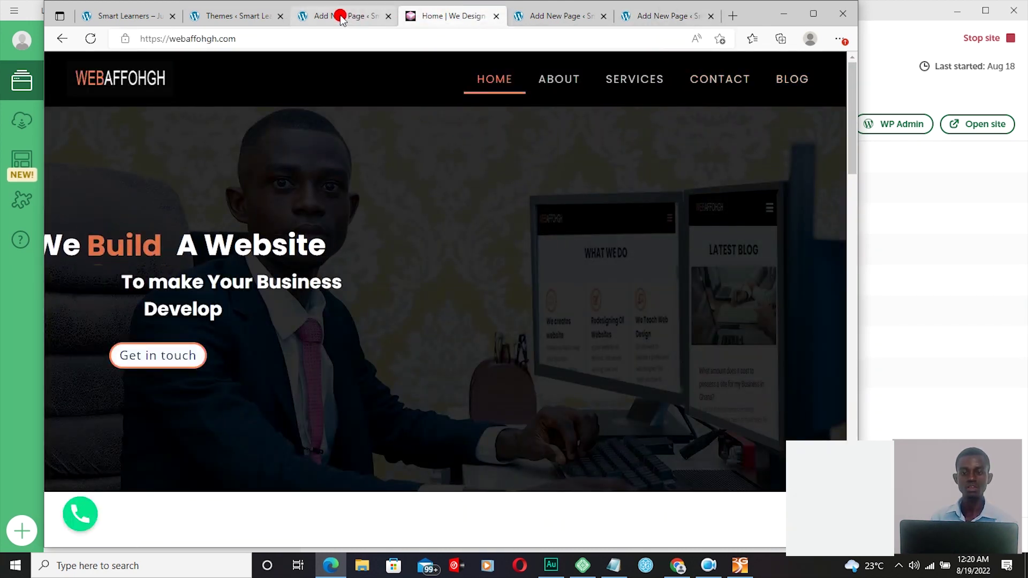
Step: Switch from the webaffohgh.com tab back to the live Contact page's editor
{"action": "left_click", "coordinate": [662, 18]}
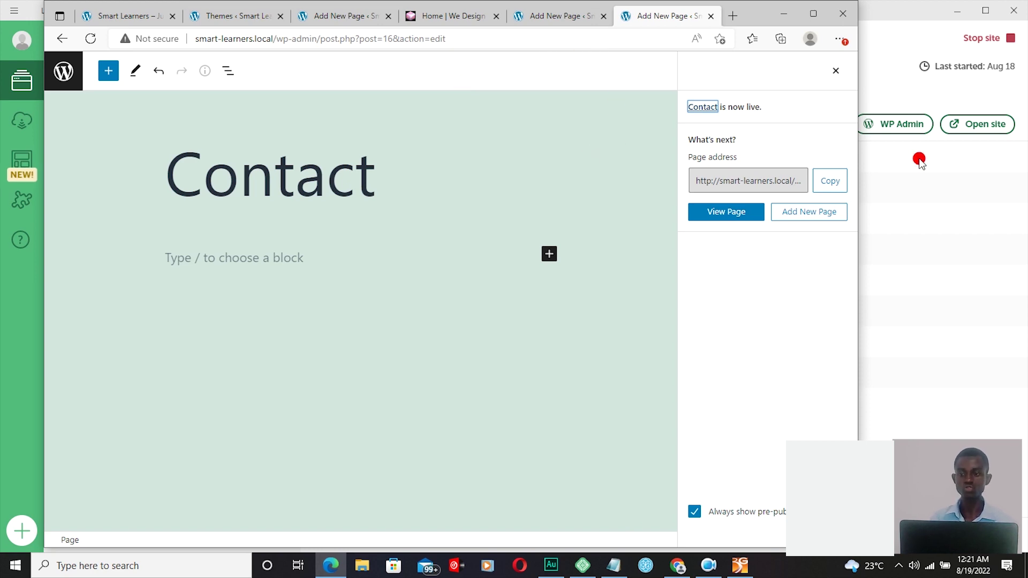
Step: Open the Smart Learners admin dashboard from Local and start a new page
{"action": "left_click", "coordinate": [895, 128]}
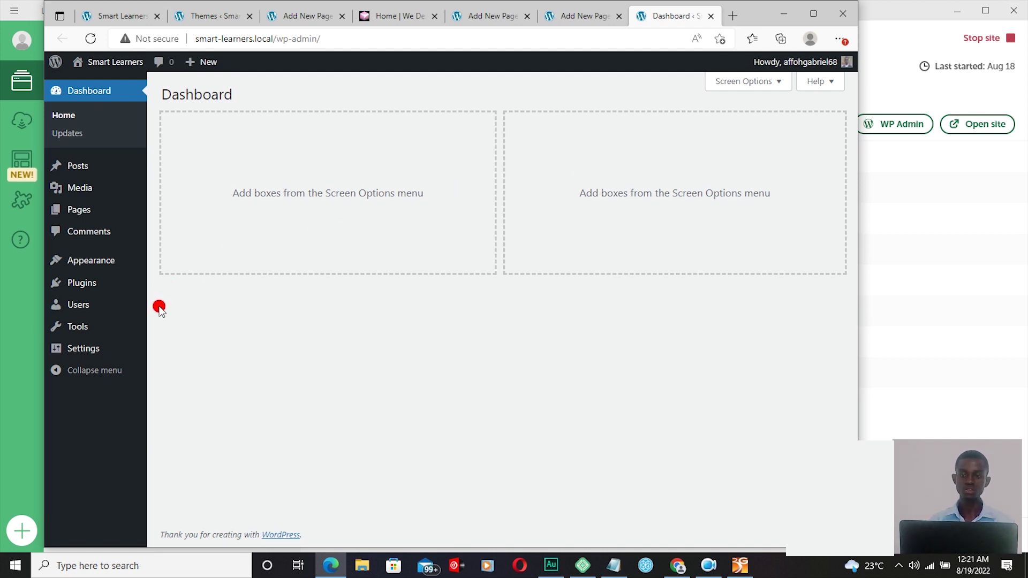
{"action": "mouse_move", "coordinate": [92, 252]}
{"action": "mouse_move", "coordinate": [81, 210]}
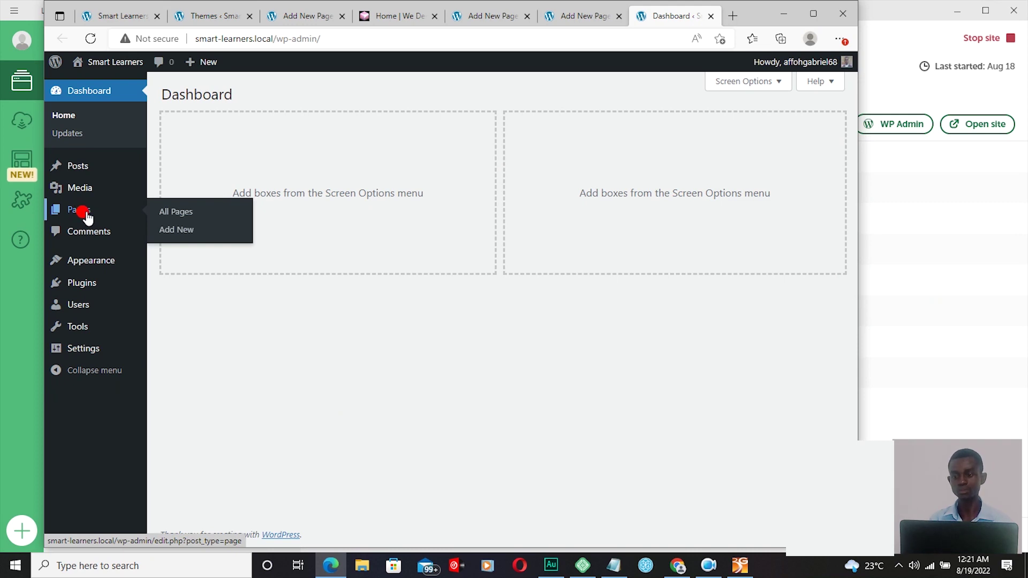
{"action": "left_click", "coordinate": [172, 231]}
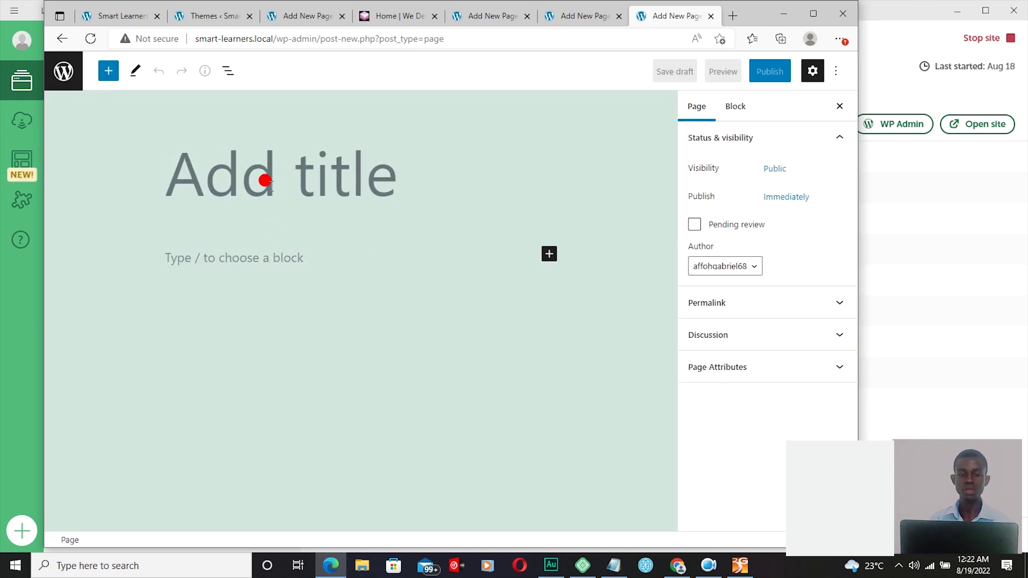
Step: Publish a new page titled 'Blog' and close its editor tab
{"action": "type", "text": "Blog"}
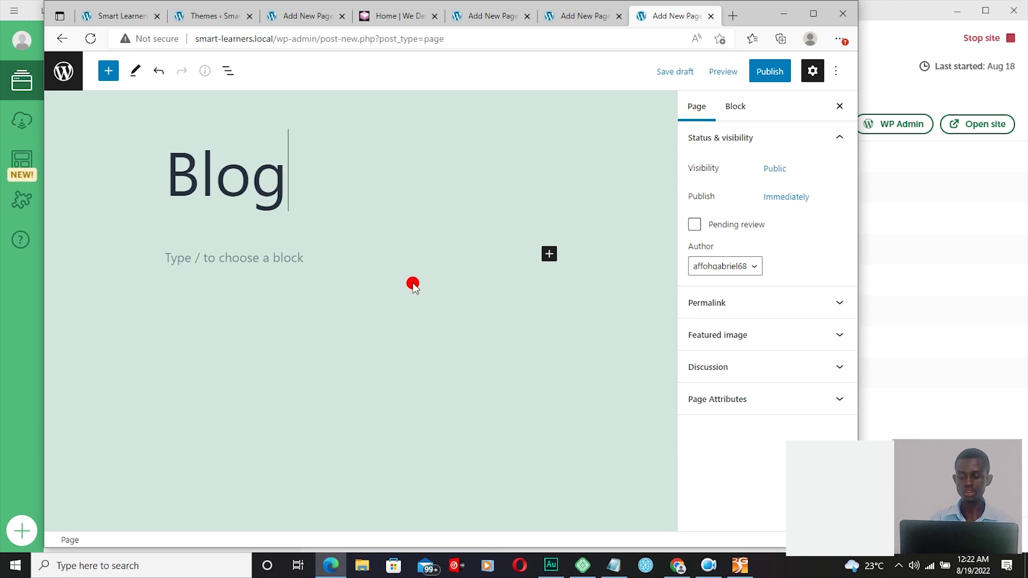
{"action": "left_click", "coordinate": [763, 77]}
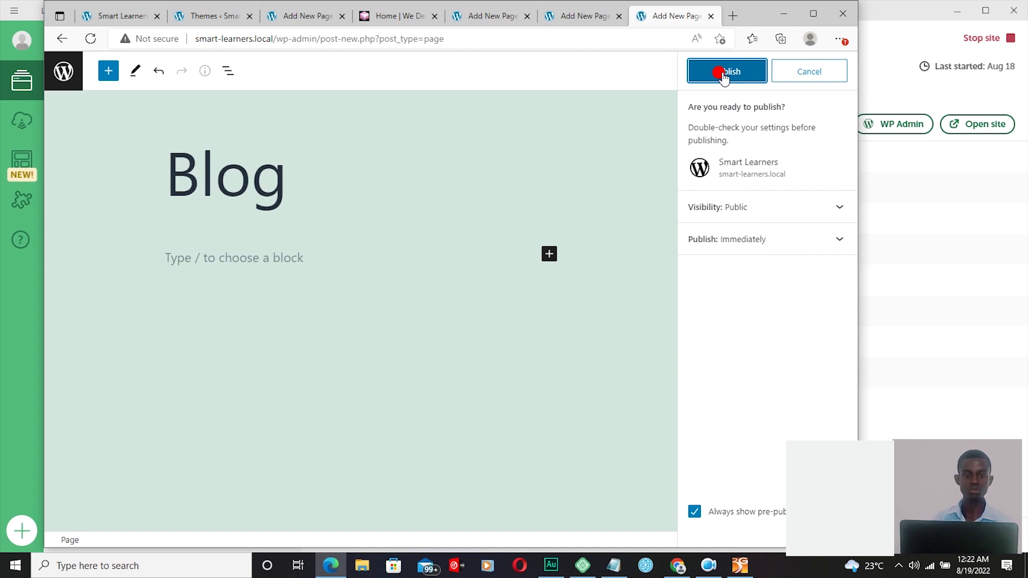
{"action": "left_click", "coordinate": [715, 74]}
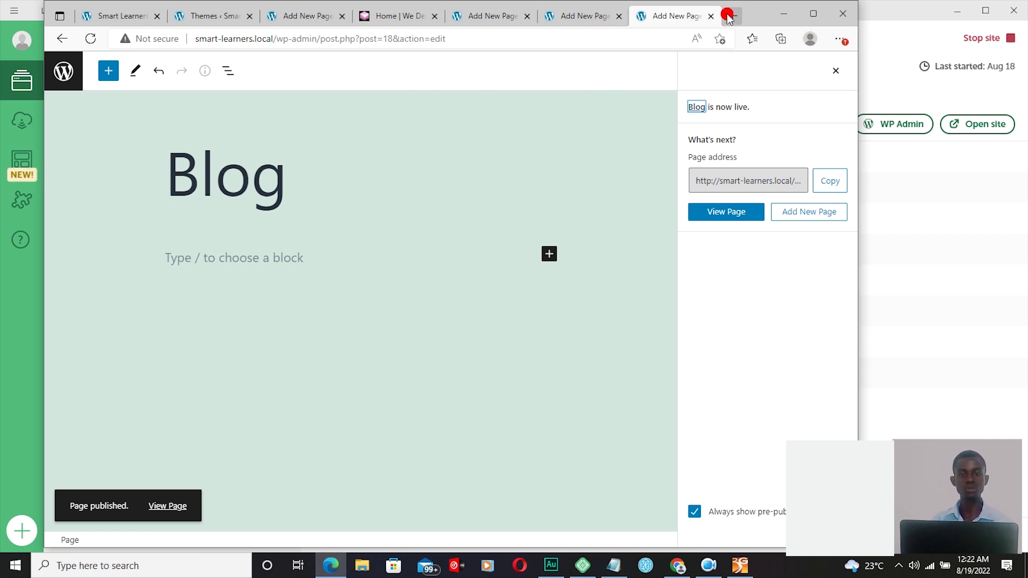
{"action": "left_click", "coordinate": [709, 16]}
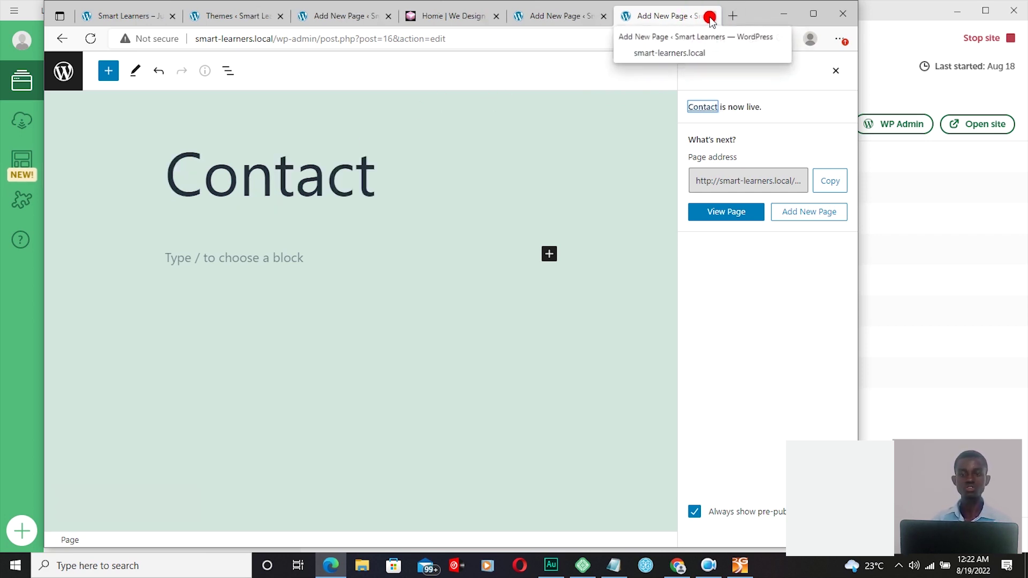
Step: Close the Contact, About and reference-site tabs, returning to the Smart Learners front page
{"action": "left_click", "coordinate": [709, 17]}
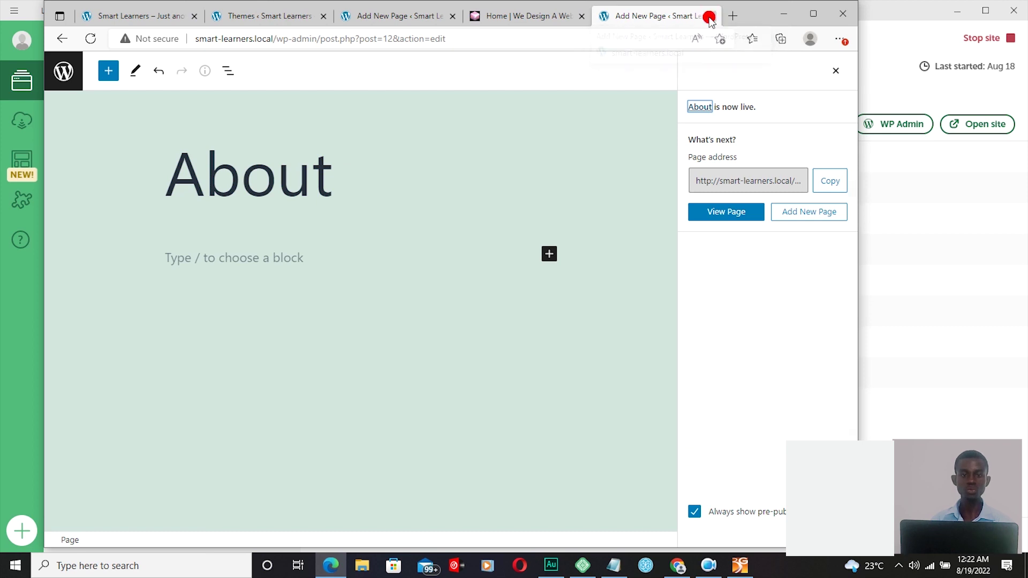
{"action": "left_click", "coordinate": [709, 17]}
{"action": "left_click", "coordinate": [678, 17]}
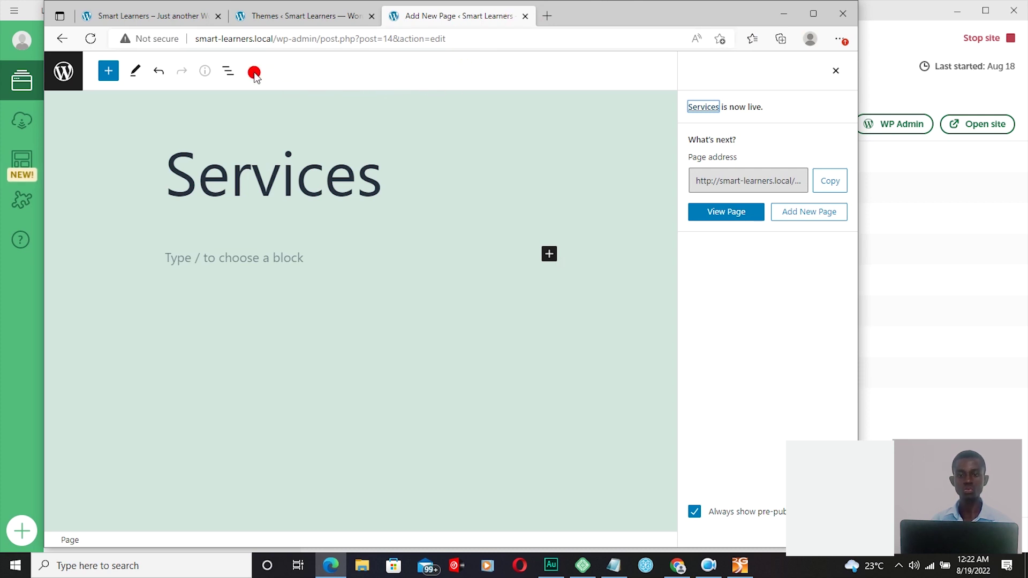
{"action": "left_click", "coordinate": [138, 18]}
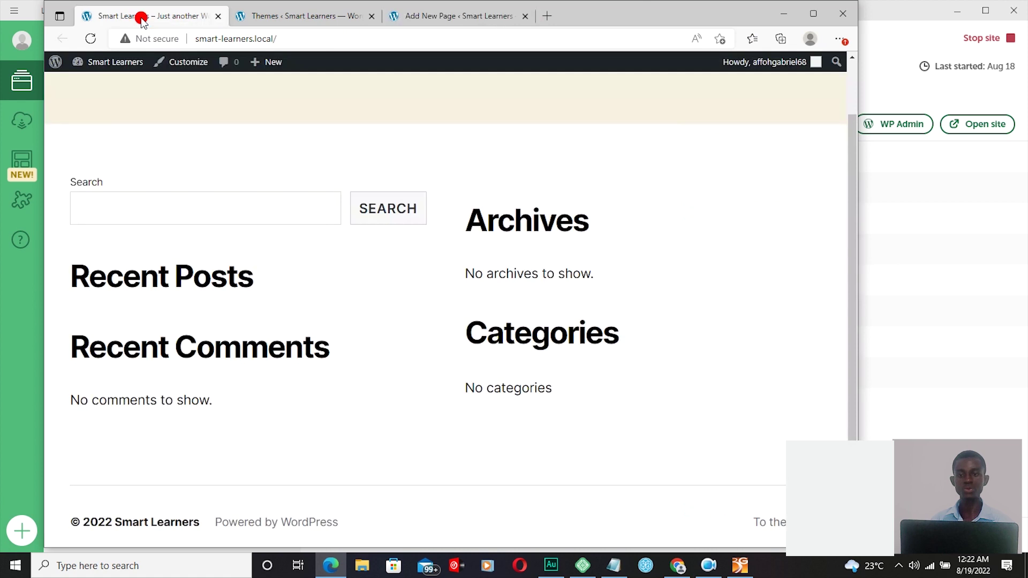
Step: Maximize the browser, reload and review the front page, then return to the Services editor
{"action": "left_click", "coordinate": [813, 13]}
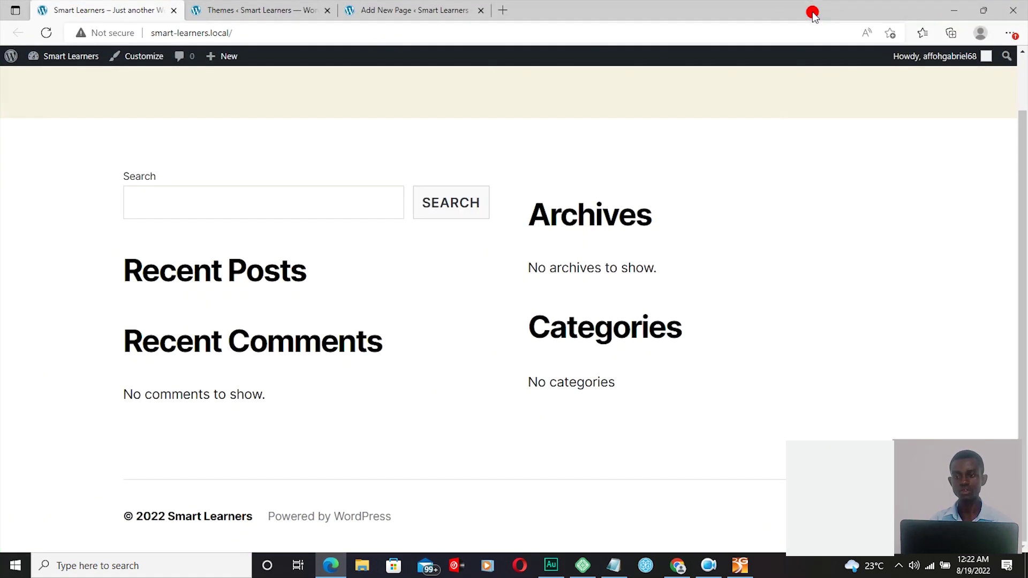
{"action": "left_click", "coordinate": [47, 33]}
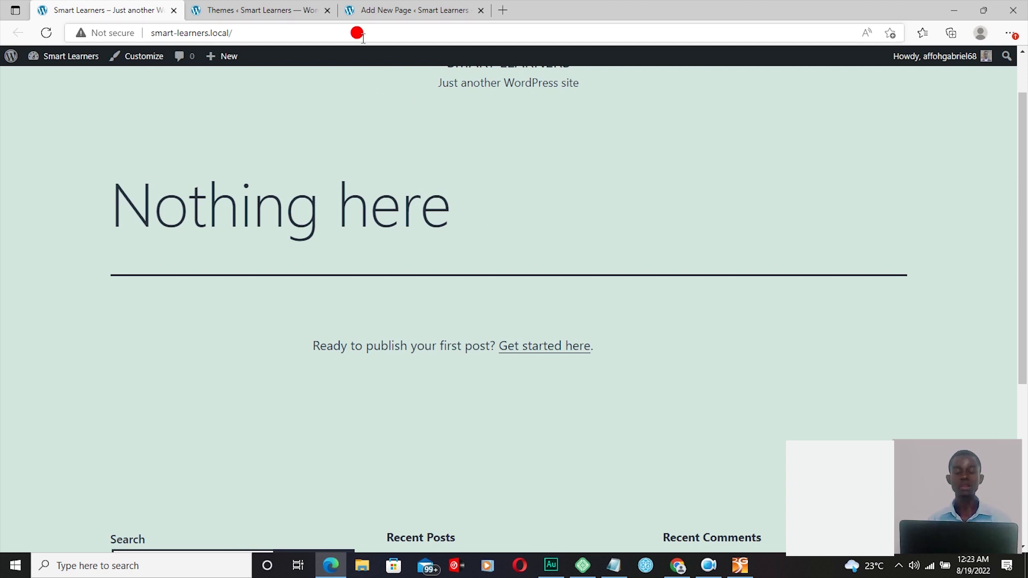
{"action": "left_click", "coordinate": [410, 10]}
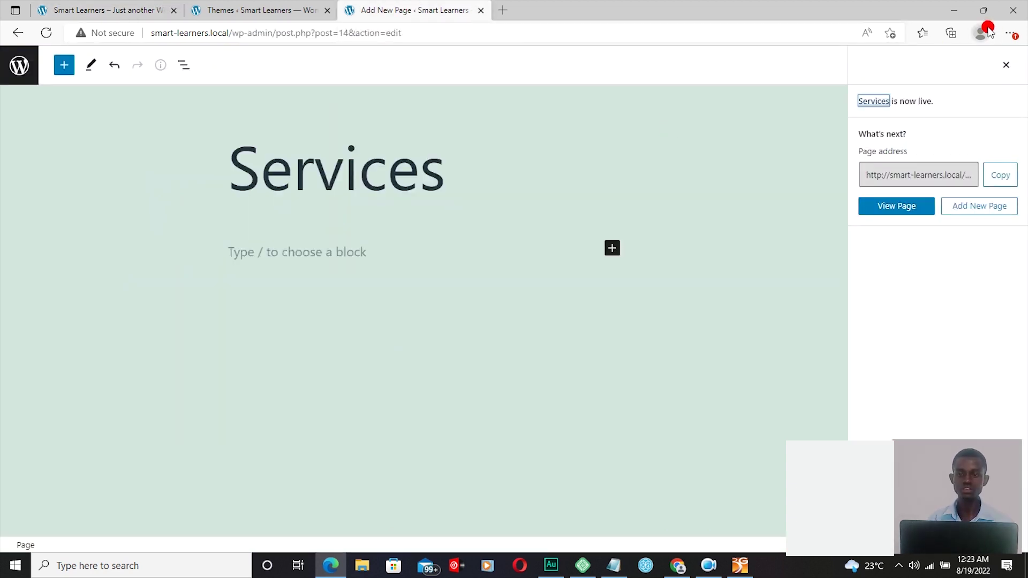
Step: Restore the browser window and reopen the WordPress admin dashboard from Local in a new tab
{"action": "left_click", "coordinate": [983, 10]}
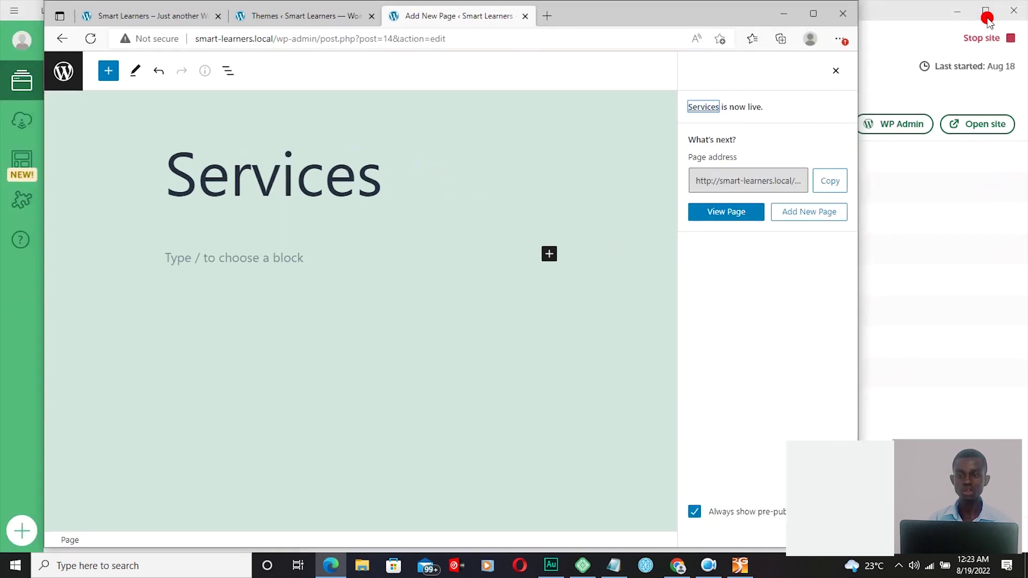
{"action": "left_click", "coordinate": [905, 123]}
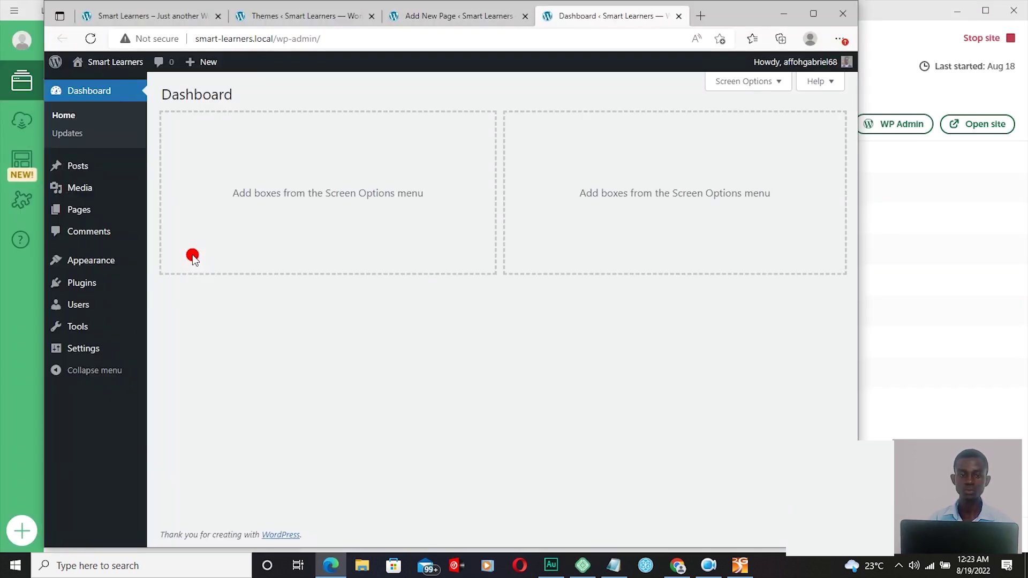
{"action": "mouse_move", "coordinate": [91, 266]}
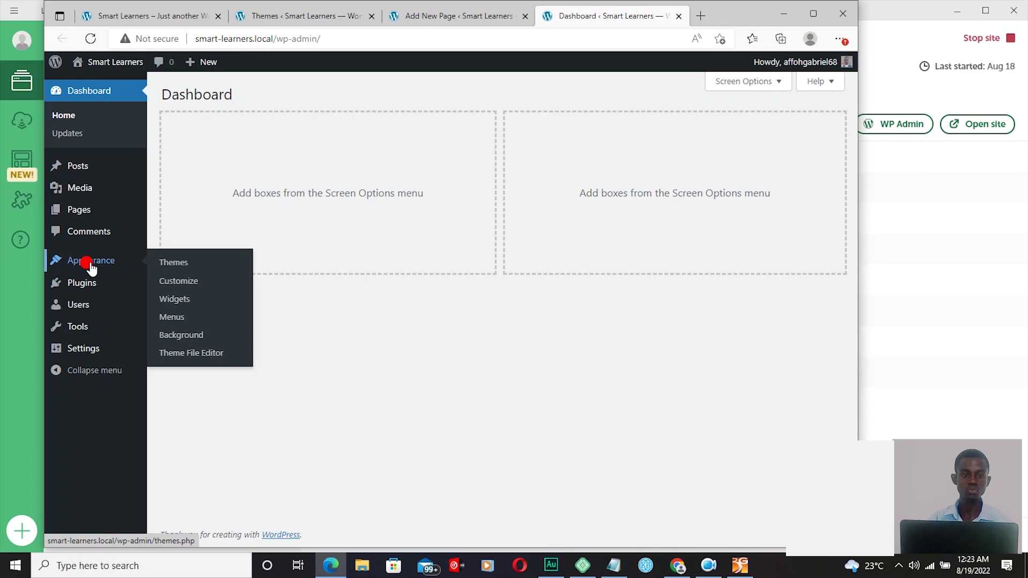
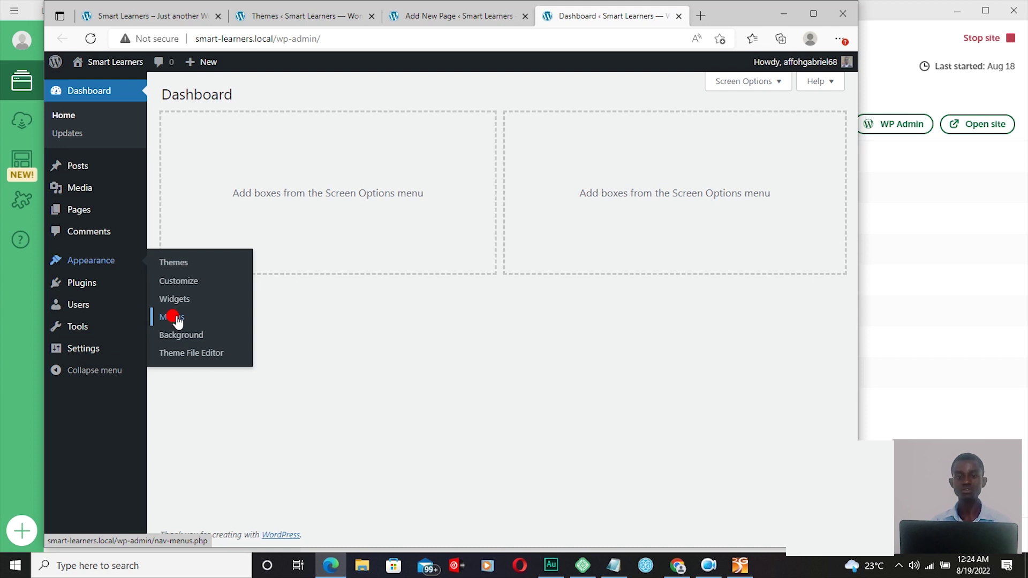
Step: Open Appearance > Menus and put the cursor in the blank Menu Name field
{"action": "left_click", "coordinate": [170, 321]}
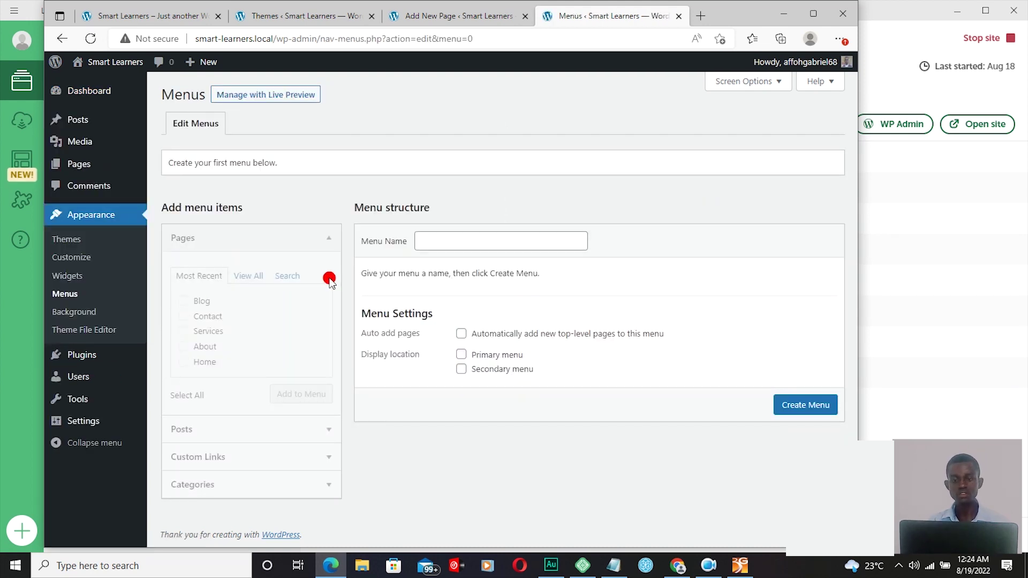
{"action": "left_click", "coordinate": [459, 239]}
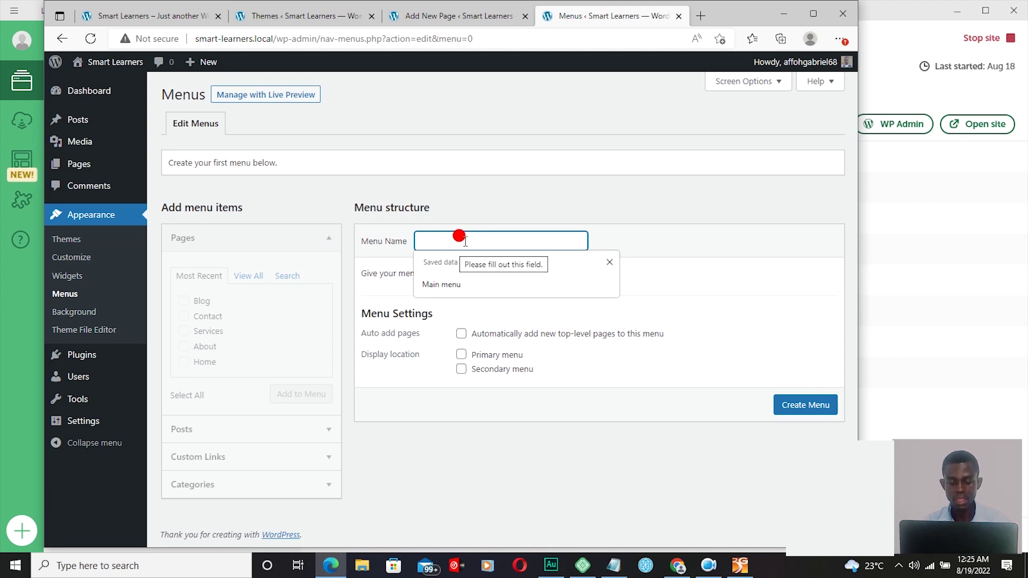
Step: Enter 'main manu' as the new menu's name
{"action": "type", "text": "mai"}
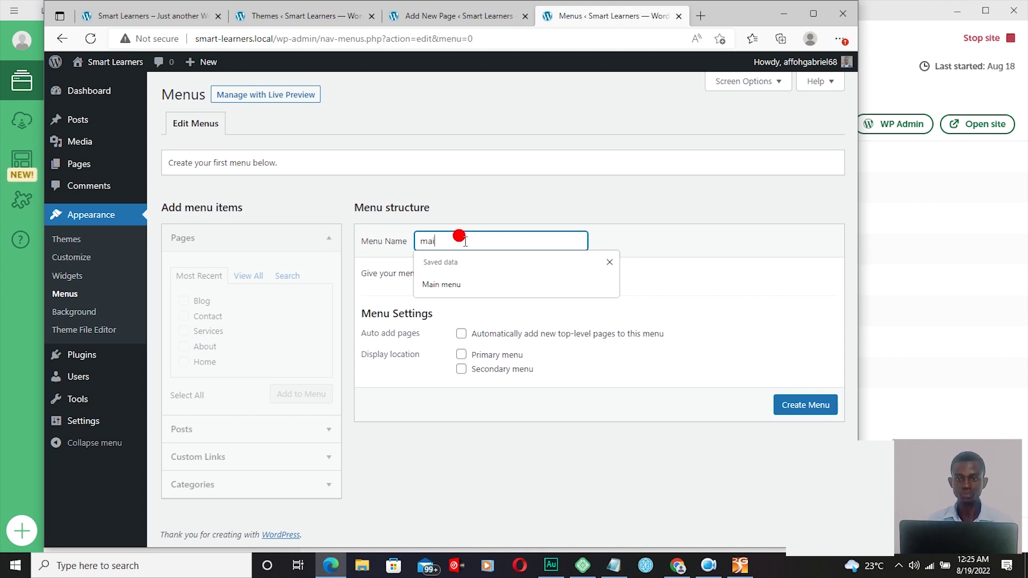
{"action": "type", "text": "n"}
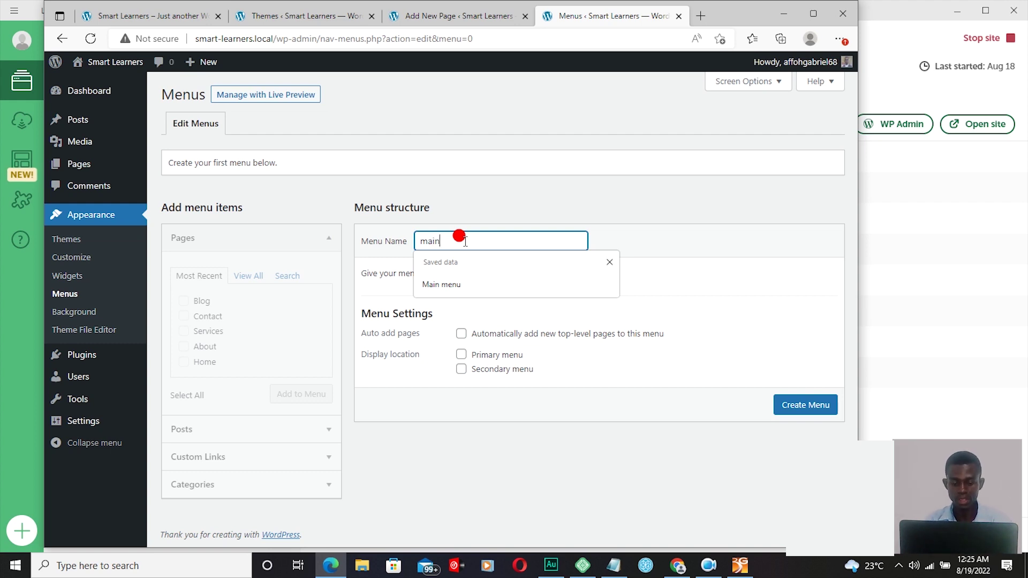
{"action": "type", "text": " men"}
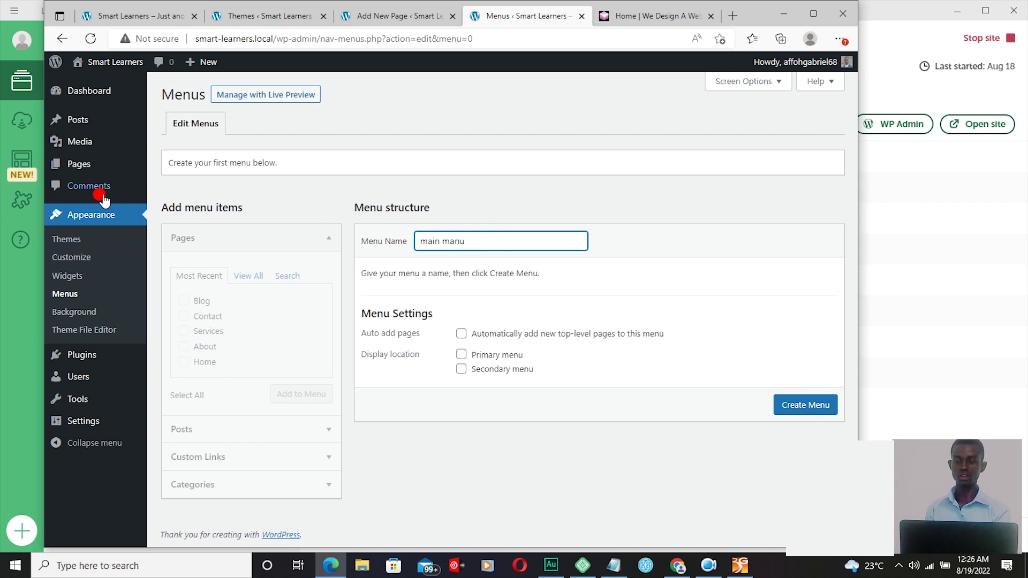
{"action": "mouse_move", "coordinate": [86, 172]}
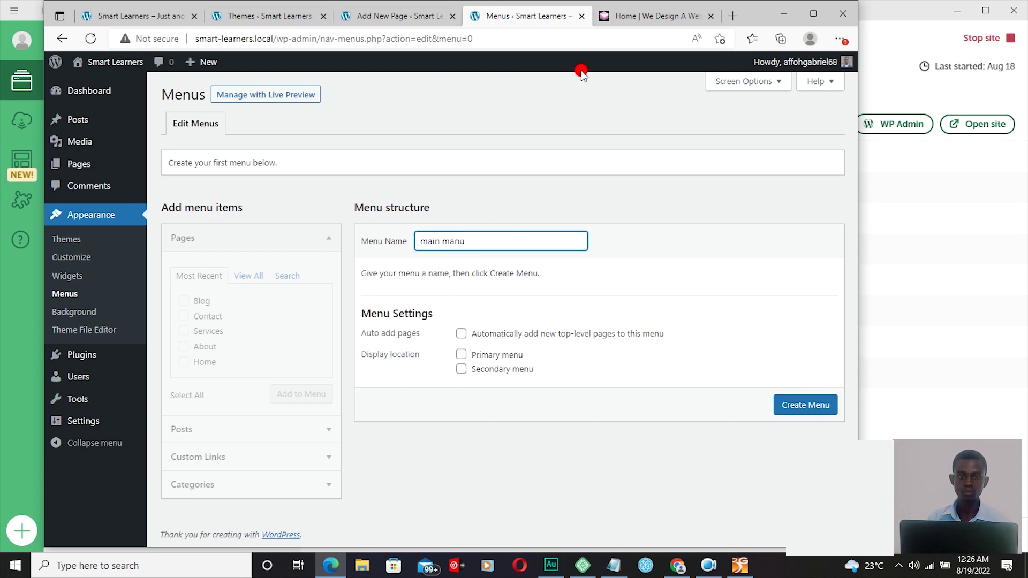
Step: Switch to the webaffohgh.com reference site and scroll down to its footer links
{"action": "left_click", "coordinate": [632, 22]}
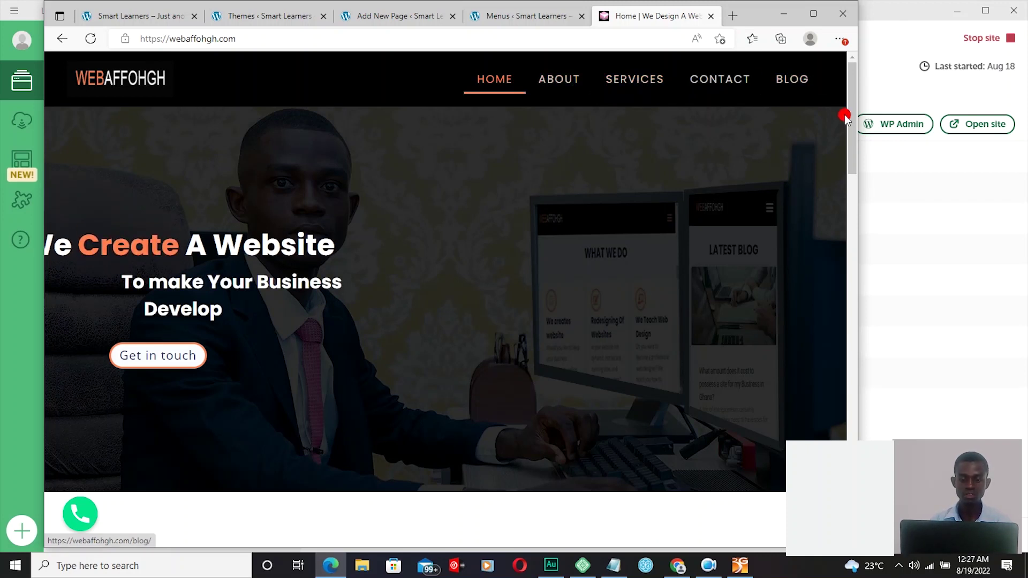
{"action": "left_click_drag", "start_coordinate": [853, 115], "coordinate": [762, 366]}
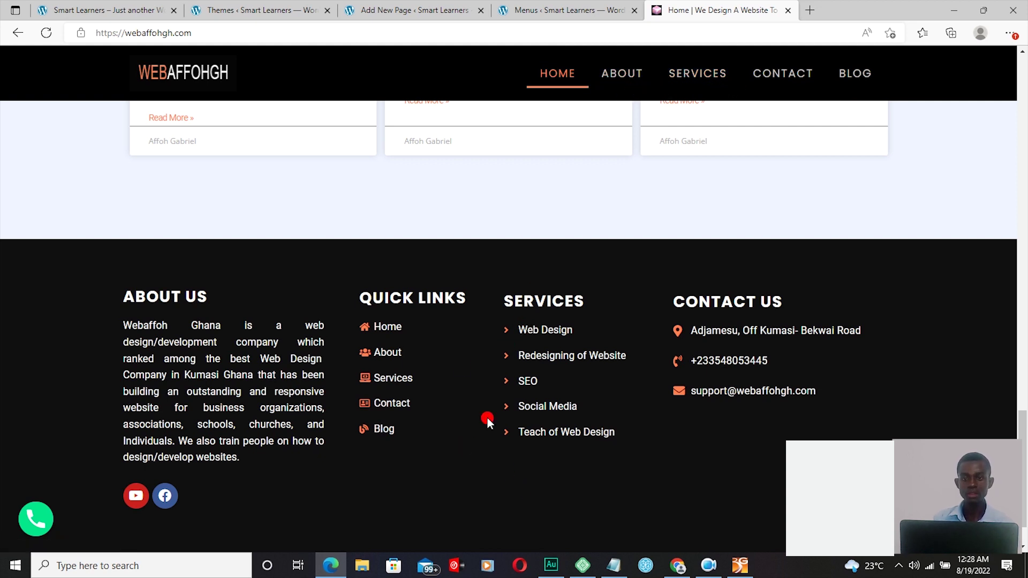
{"action": "left_click", "coordinate": [424, 10]}
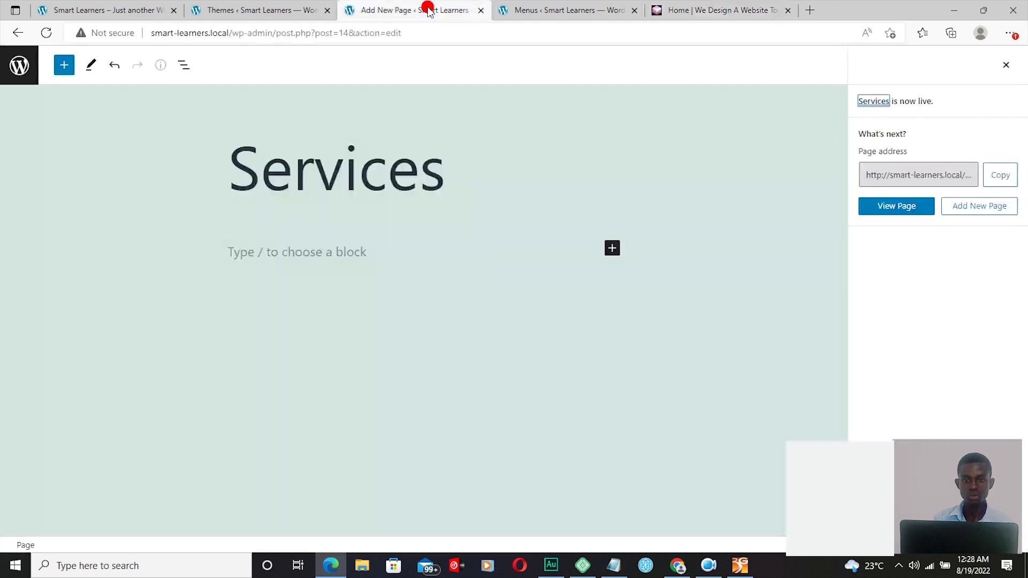
{"action": "left_click", "coordinate": [596, 12]}
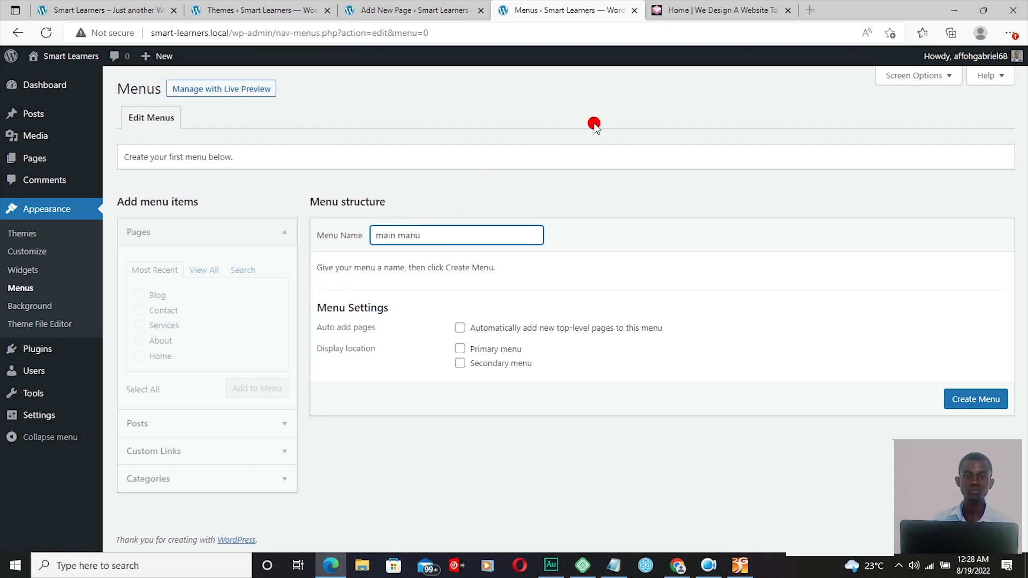
{"action": "left_click", "coordinate": [701, 10]}
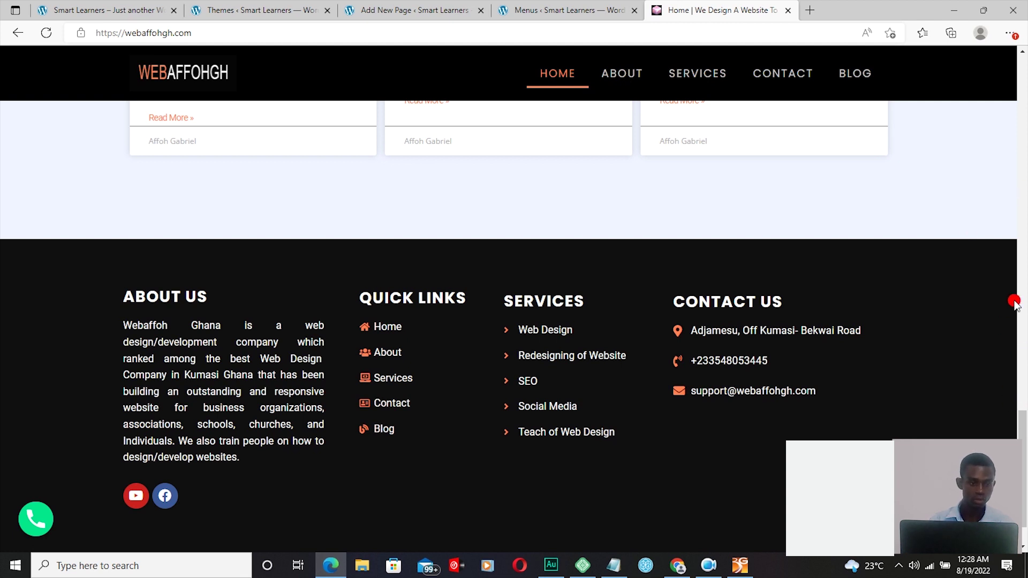
Step: Check the reference site's footer and Privacy and Refund Policies page, then return to Menus
{"action": "left_click_drag", "start_coordinate": [1023, 453], "coordinate": [1011, 291]}
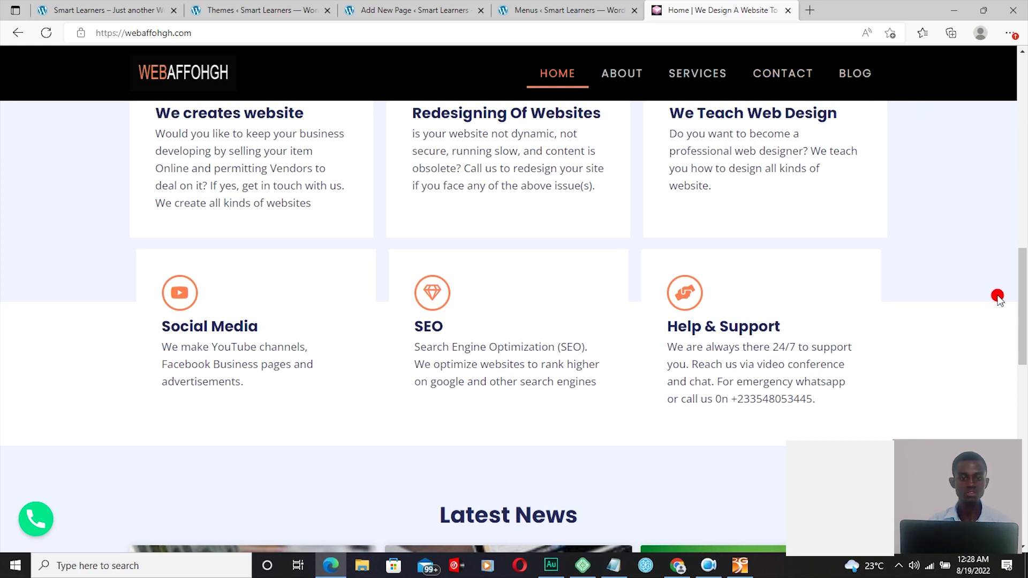
{"action": "left_click_drag", "start_coordinate": [1021, 289], "coordinate": [1021, 466]}
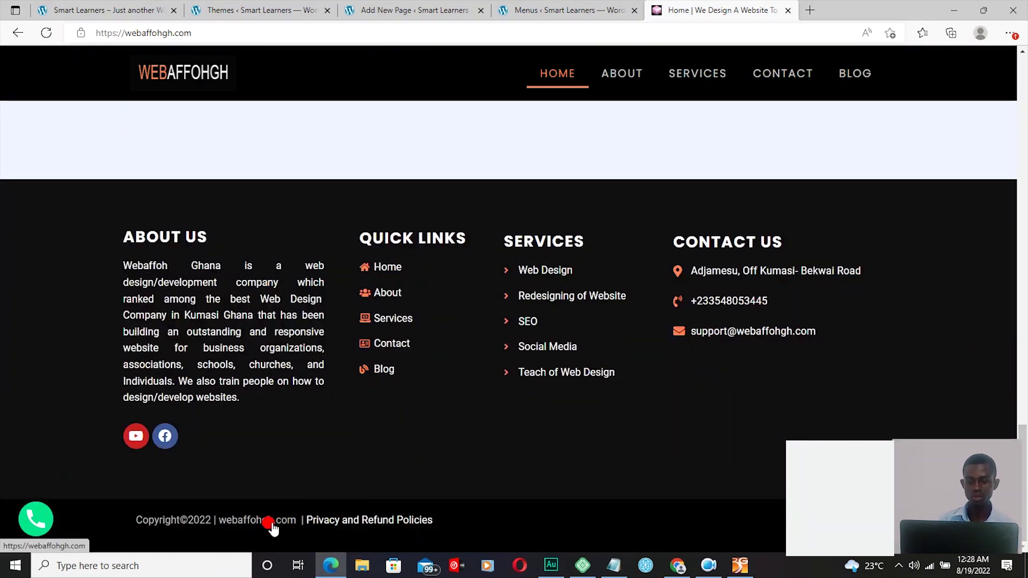
{"action": "left_click", "coordinate": [353, 527]}
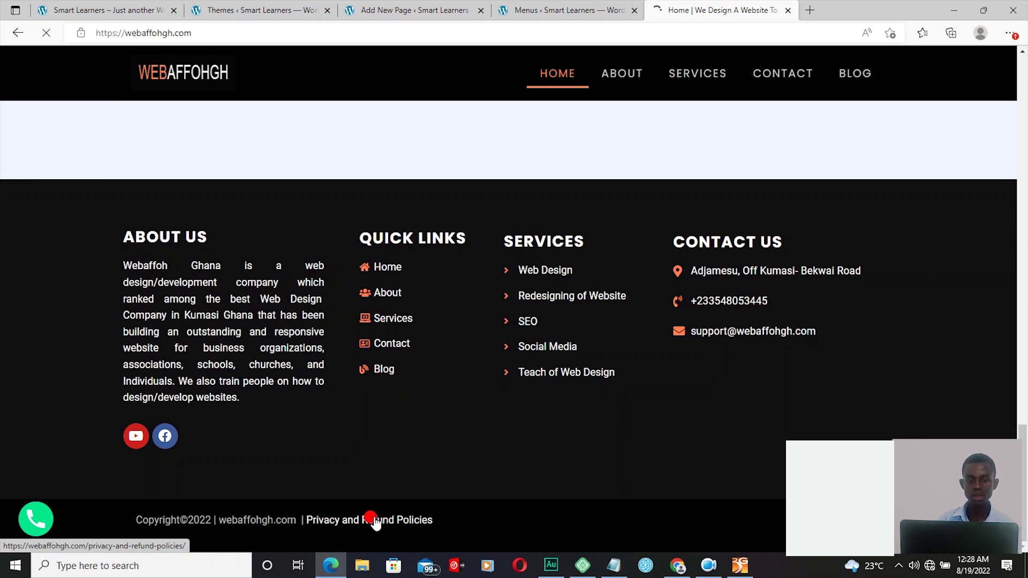
{"action": "left_click", "coordinate": [368, 522]}
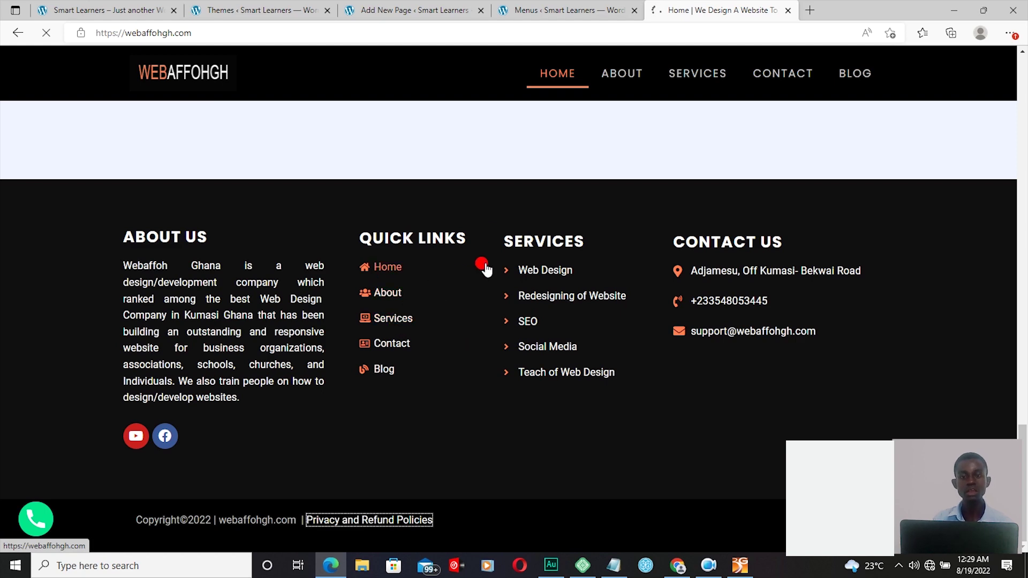
{"action": "left_click", "coordinate": [557, 16]}
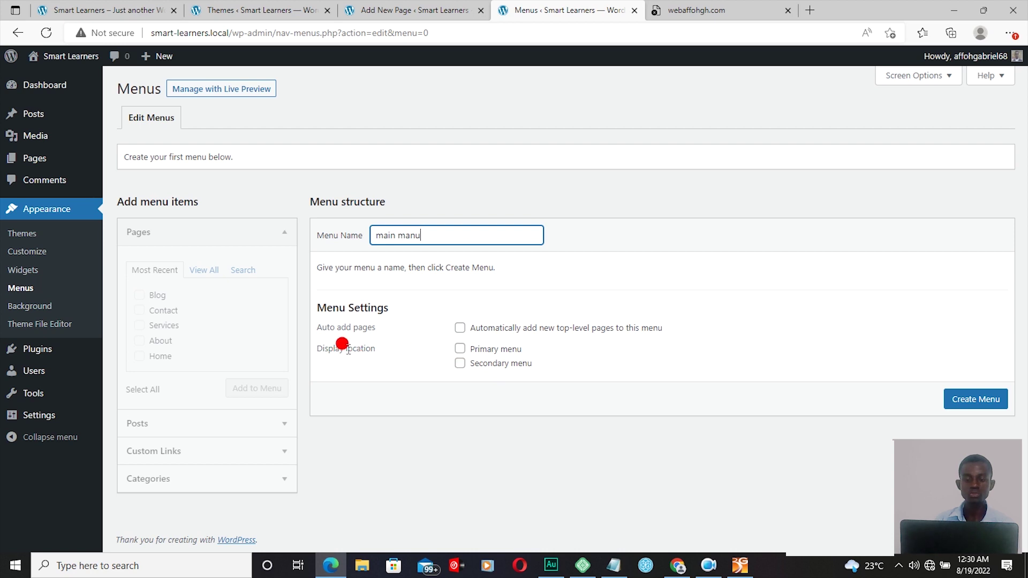
Step: Create the 'main manu' menu assigned to the Primary menu display location
{"action": "left_click", "coordinate": [461, 350]}
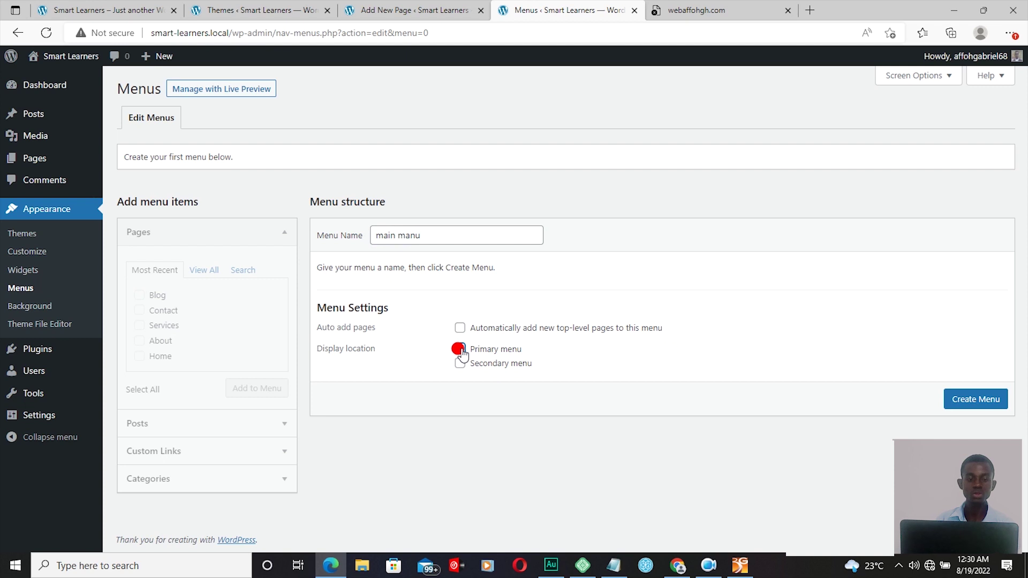
{"action": "left_click", "coordinate": [972, 400]}
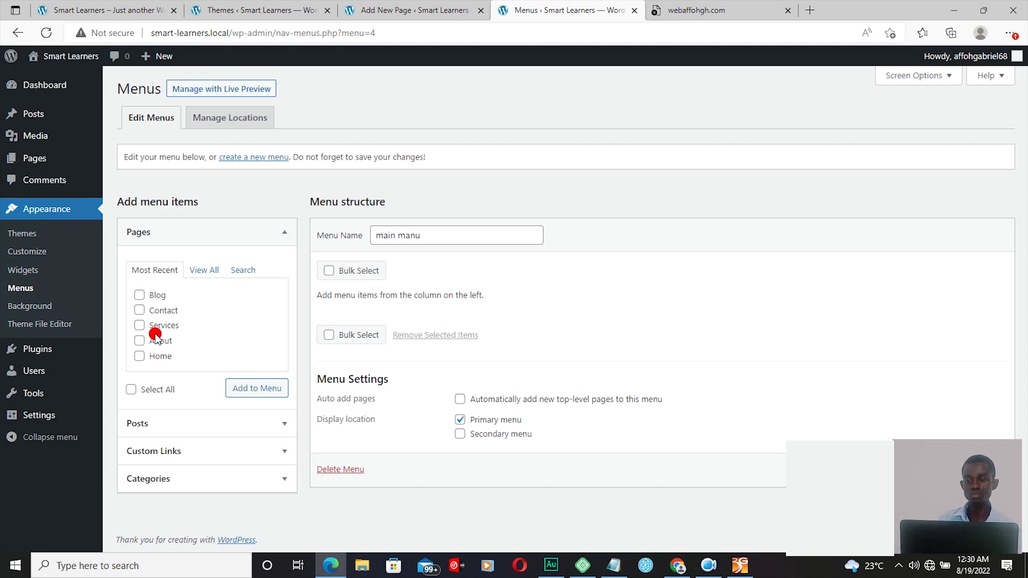
Step: Add all five pages (Blog, Contact, Services, About, Home) to main manu via Select All
{"action": "left_click", "coordinate": [139, 296]}
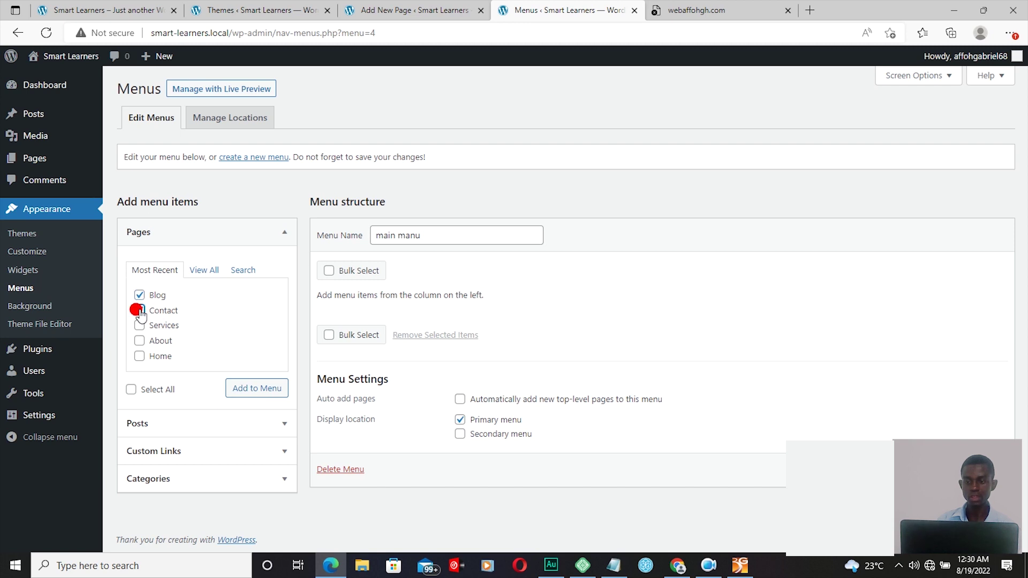
{"action": "left_click", "coordinate": [139, 311]}
{"action": "left_click", "coordinate": [139, 325]}
{"action": "left_click", "coordinate": [139, 341]}
{"action": "left_click", "coordinate": [139, 357]}
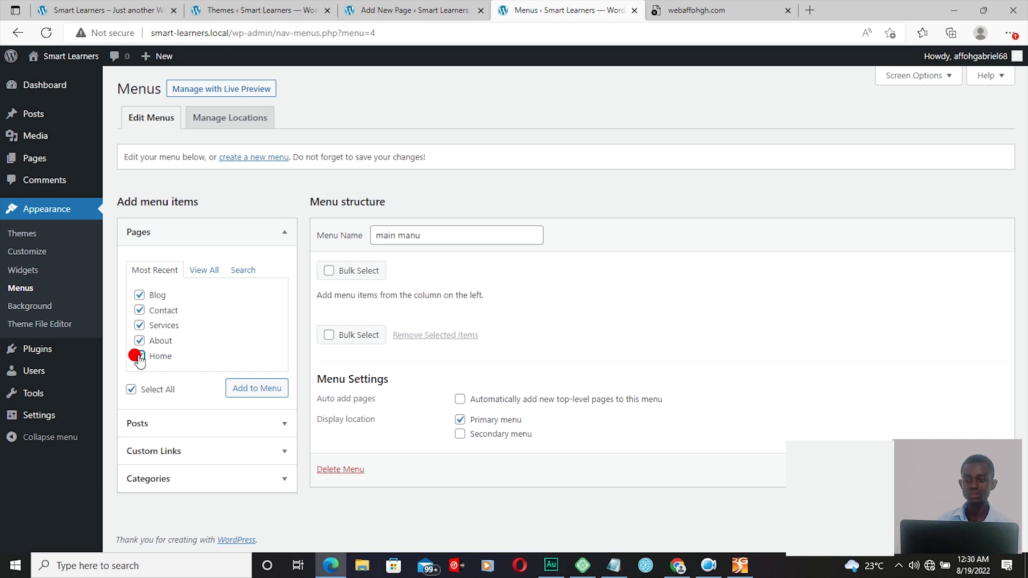
{"action": "left_click", "coordinate": [139, 341]}
{"action": "left_click", "coordinate": [140, 325]}
{"action": "left_click", "coordinate": [139, 311]}
{"action": "left_click", "coordinate": [139, 295]}
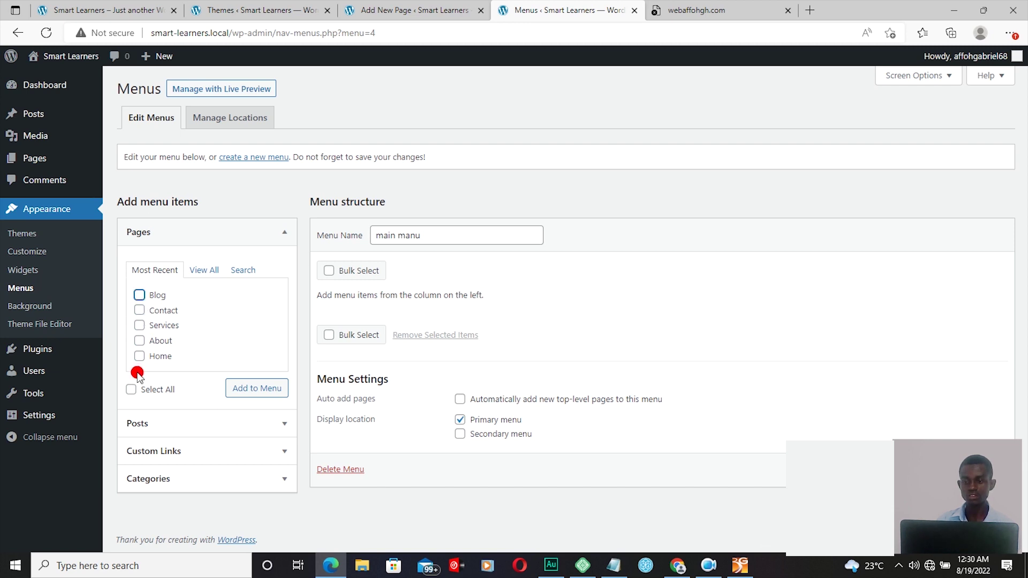
{"action": "left_click", "coordinate": [131, 390]}
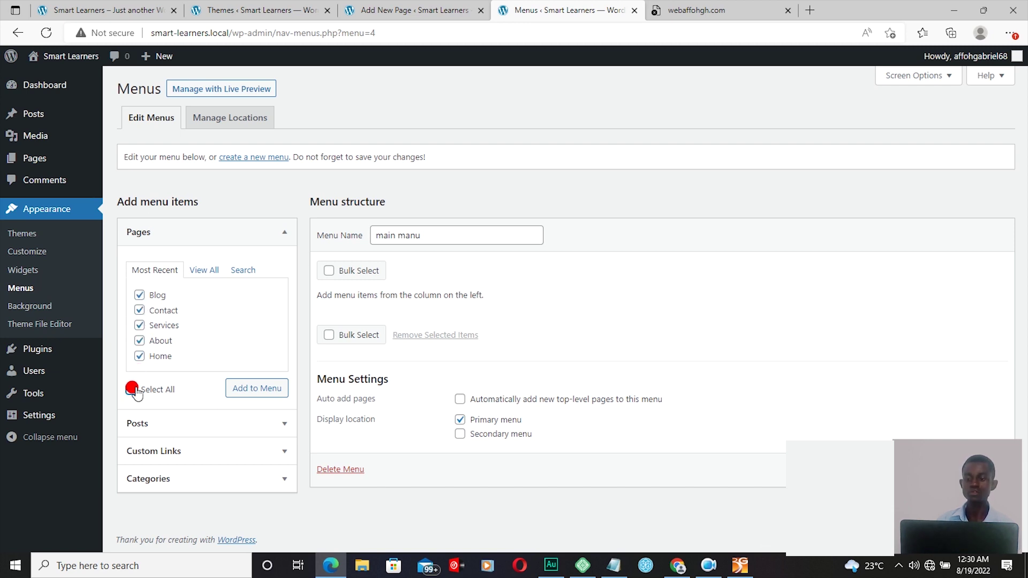
{"action": "left_click", "coordinate": [253, 392]}
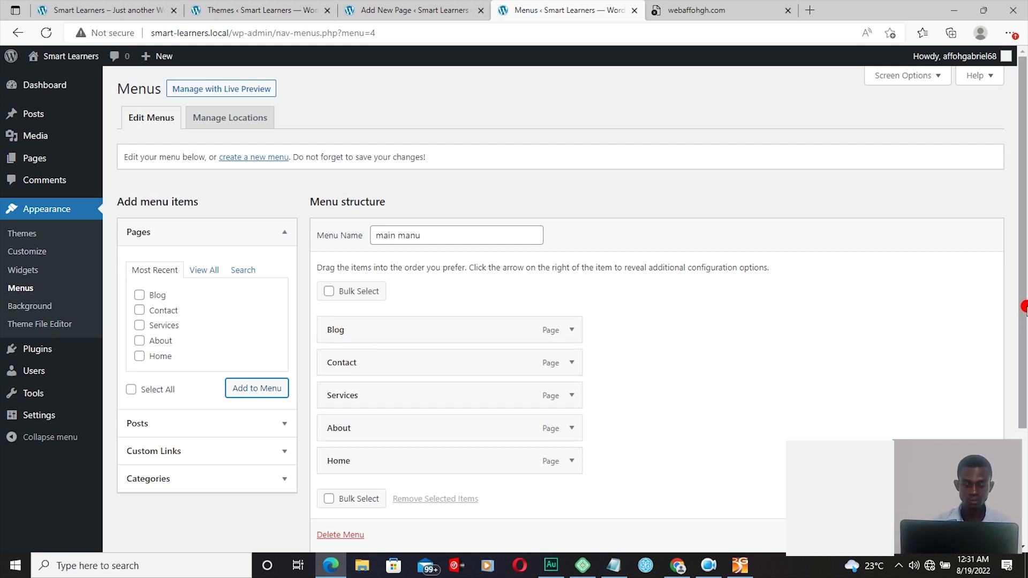
Step: Save main manu with its five pages, reload the Menus page, and view the live front page
{"action": "left_click_drag", "start_coordinate": [1024, 307], "coordinate": [999, 394]}
{"action": "left_click", "coordinate": [912, 535]}
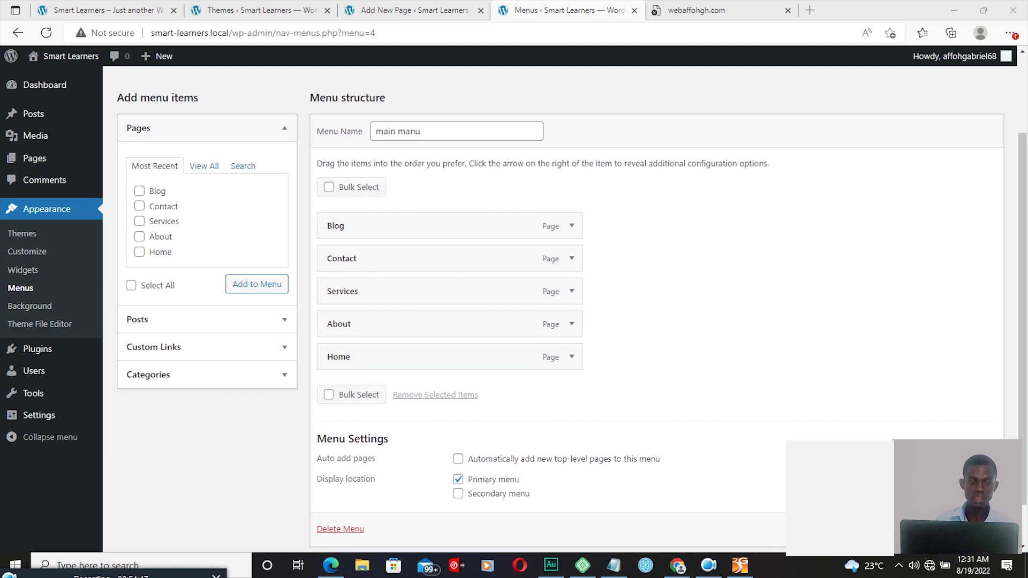
{"action": "scroll", "coordinate": [557, 300], "scroll_direction": "down", "scroll_amount": 1}
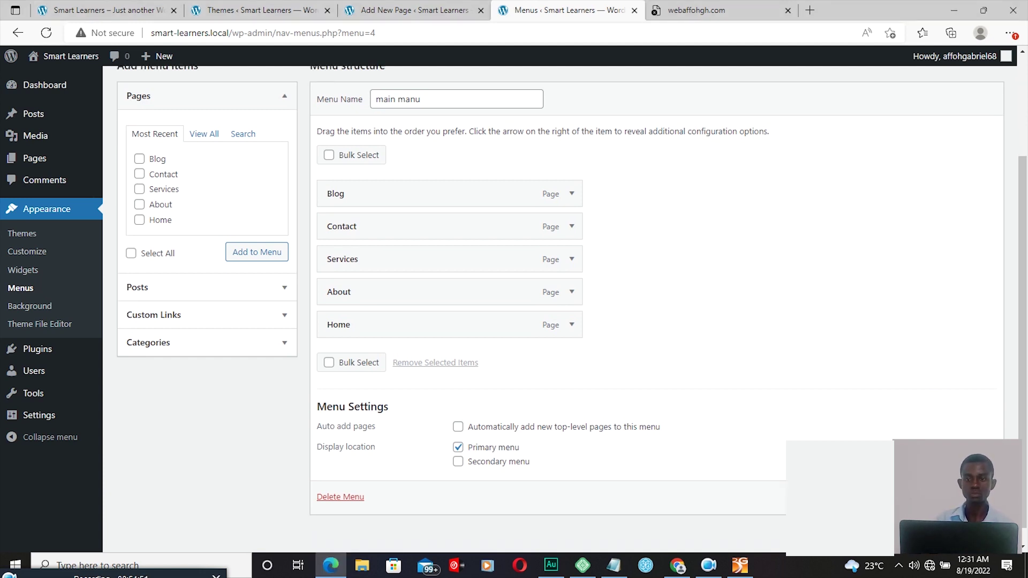
{"action": "key", "text": "F5"}
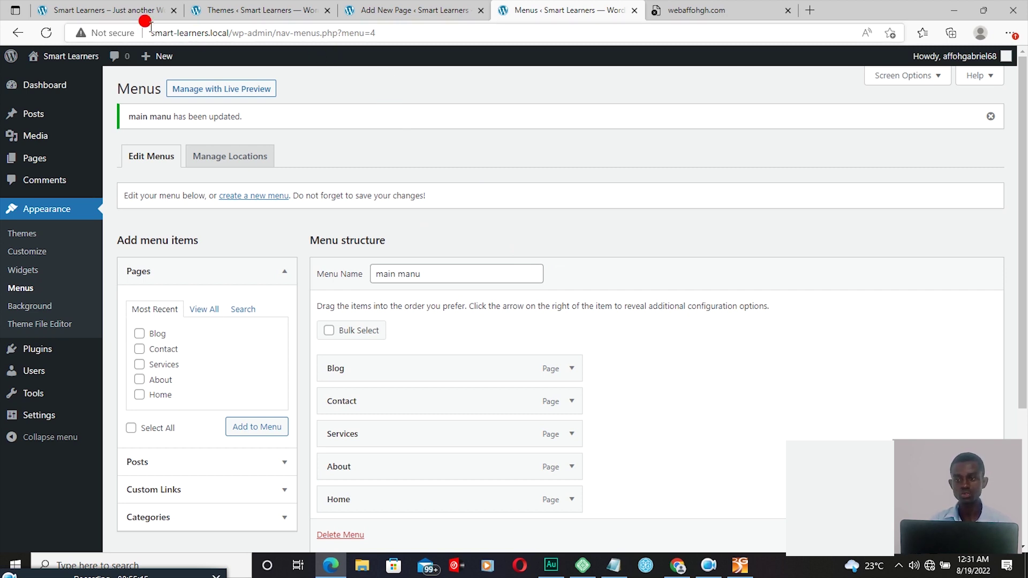
{"action": "left_click", "coordinate": [121, 15]}
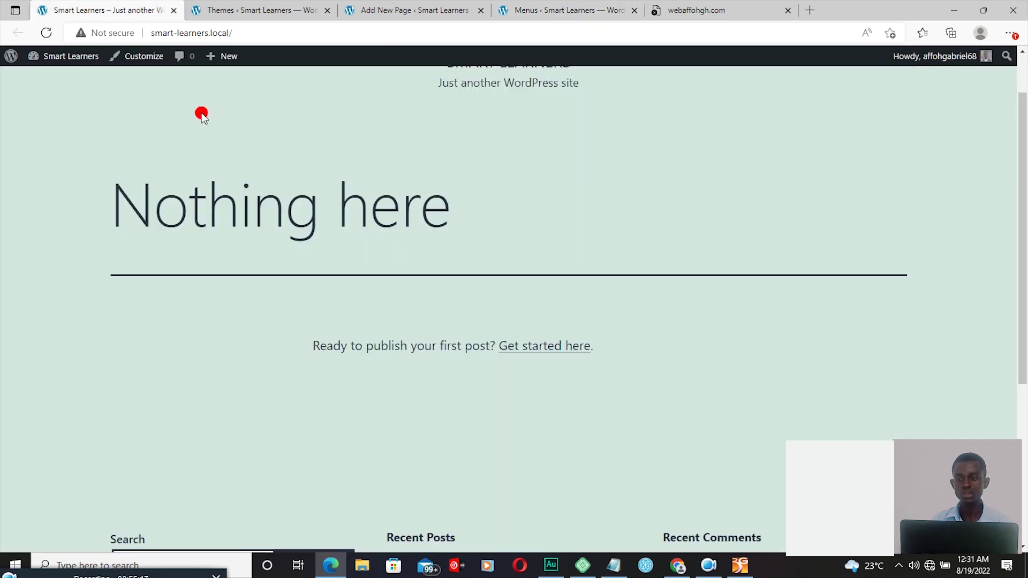
Step: Reload the Smart Learners front page so the header shows Blog, Contact, Services, About, Home
{"action": "left_click", "coordinate": [46, 33]}
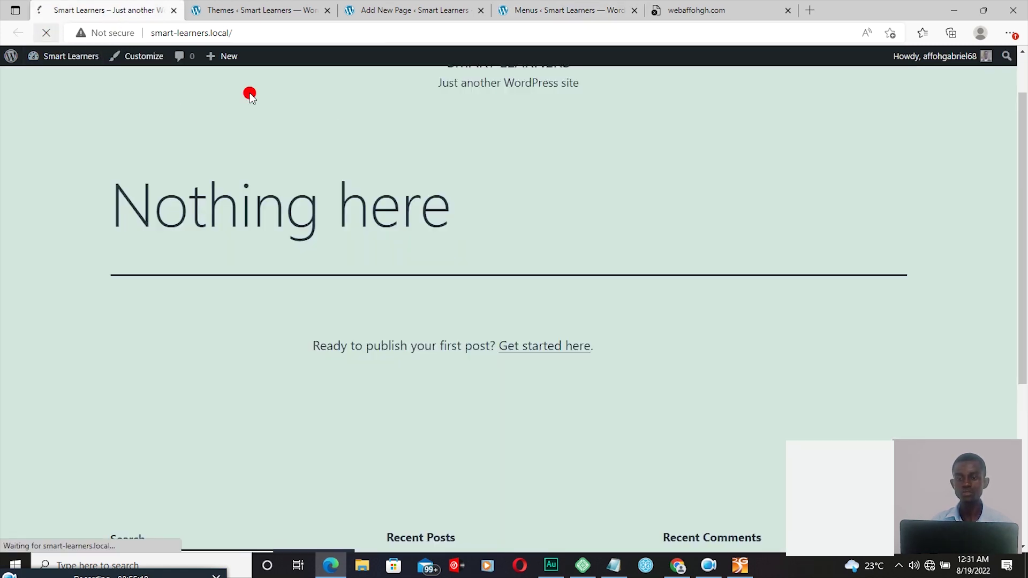
{"action": "scroll", "coordinate": [1021, 104], "scroll_direction": "up", "scroll_amount": 1}
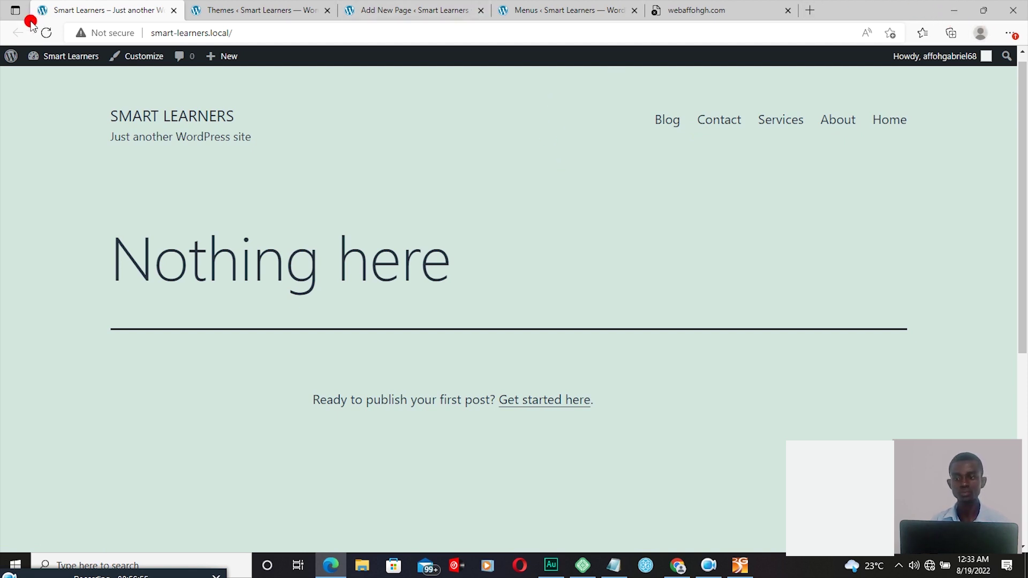
{"action": "mouse_move", "coordinate": [11, 58]}
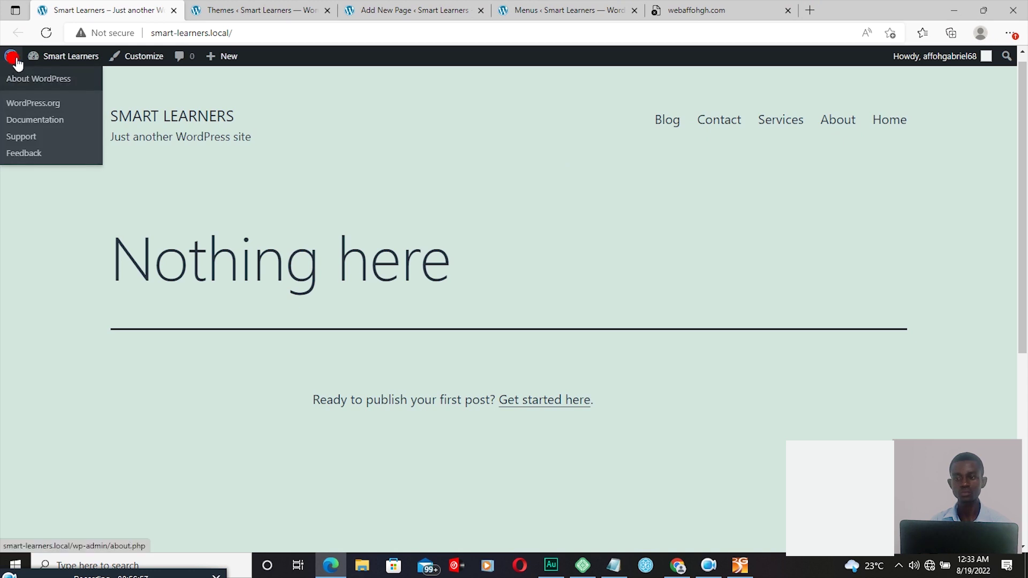
Step: Return to the Menus editor from the dashboard and drag Home to the top of main manu
{"action": "left_click", "coordinate": [44, 78]}
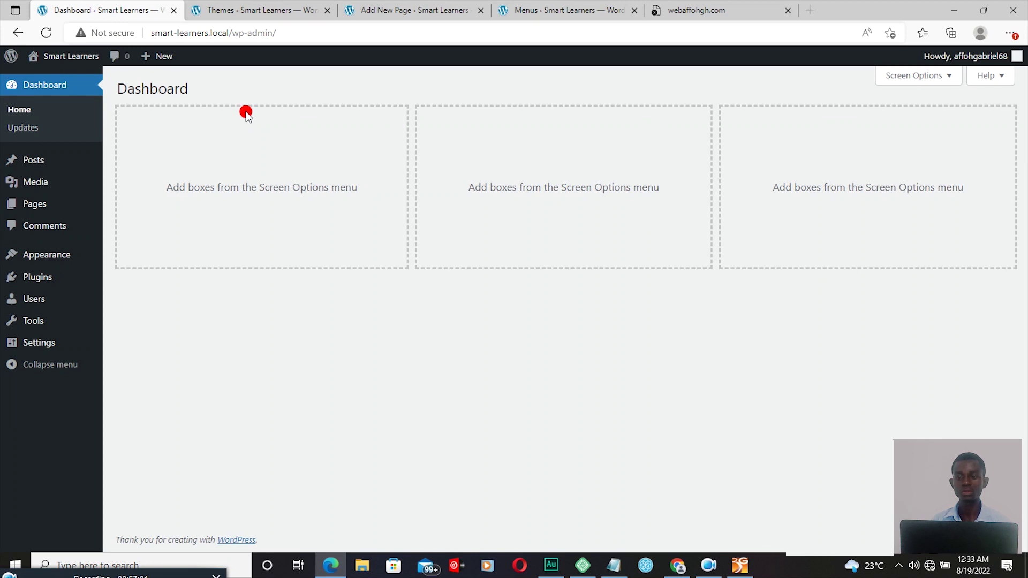
{"action": "mouse_move", "coordinate": [45, 261]}
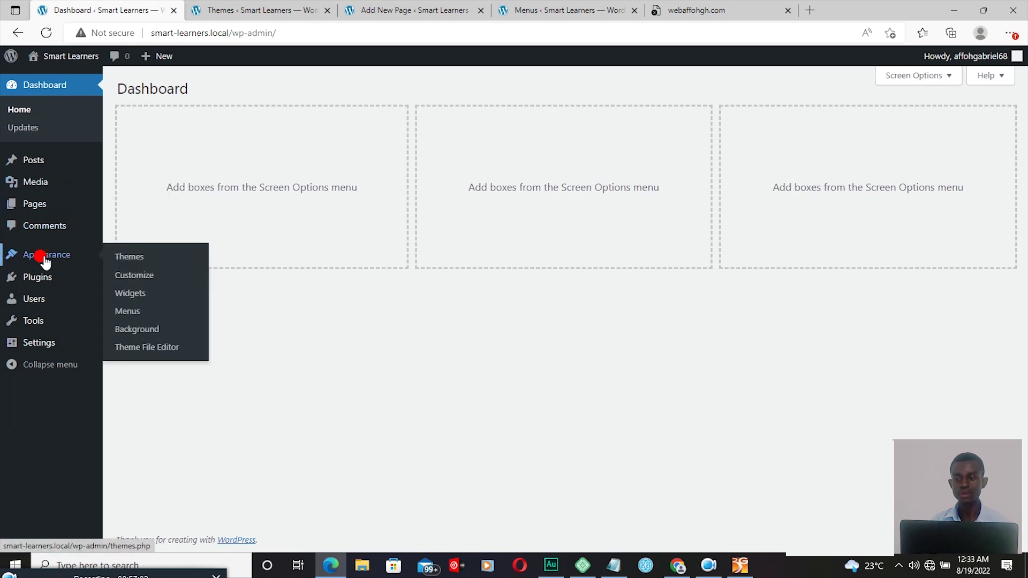
{"action": "left_click", "coordinate": [131, 313]}
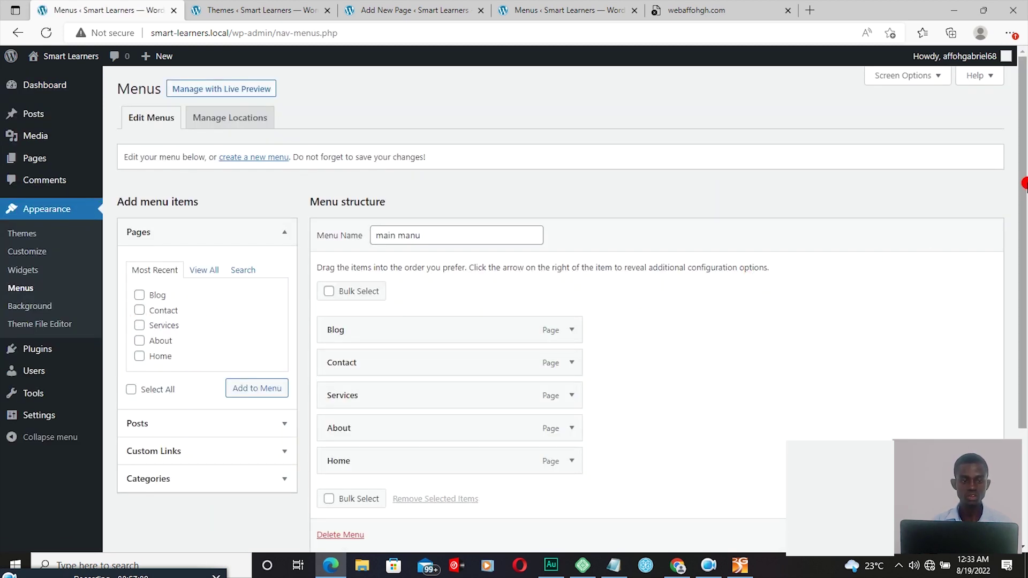
{"action": "left_click_drag", "start_coordinate": [1021, 188], "coordinate": [1009, 265]}
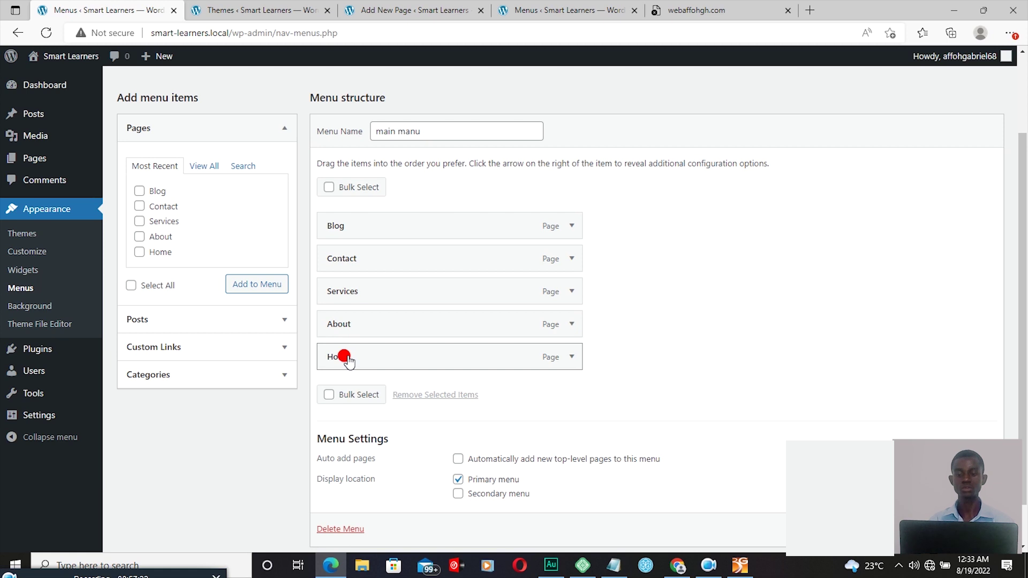
{"action": "left_click_drag", "start_coordinate": [347, 360], "coordinate": [340, 355]}
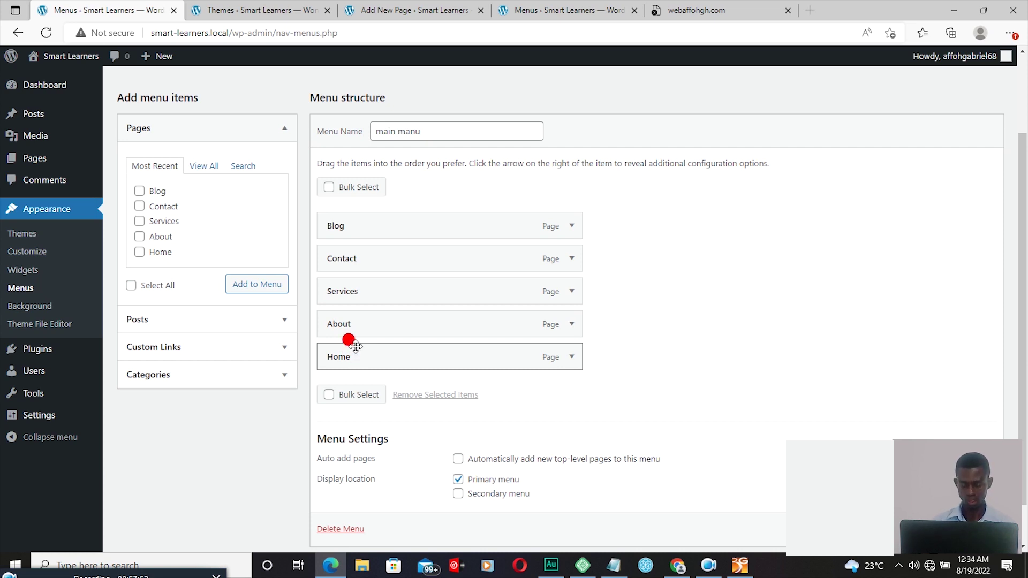
{"action": "left_click", "coordinate": [355, 346]}
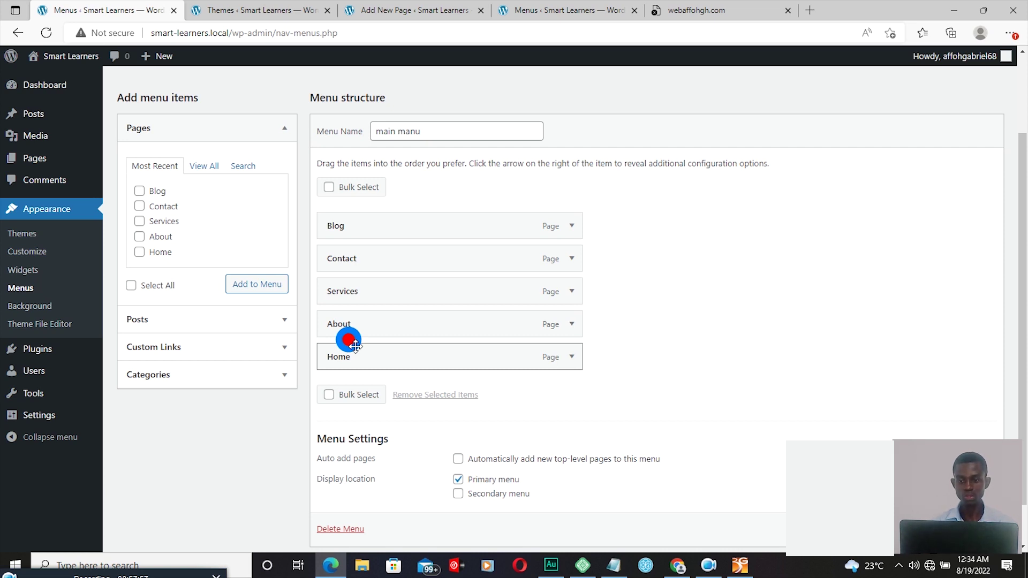
{"action": "left_click_drag", "start_coordinate": [356, 346], "coordinate": [352, 217]}
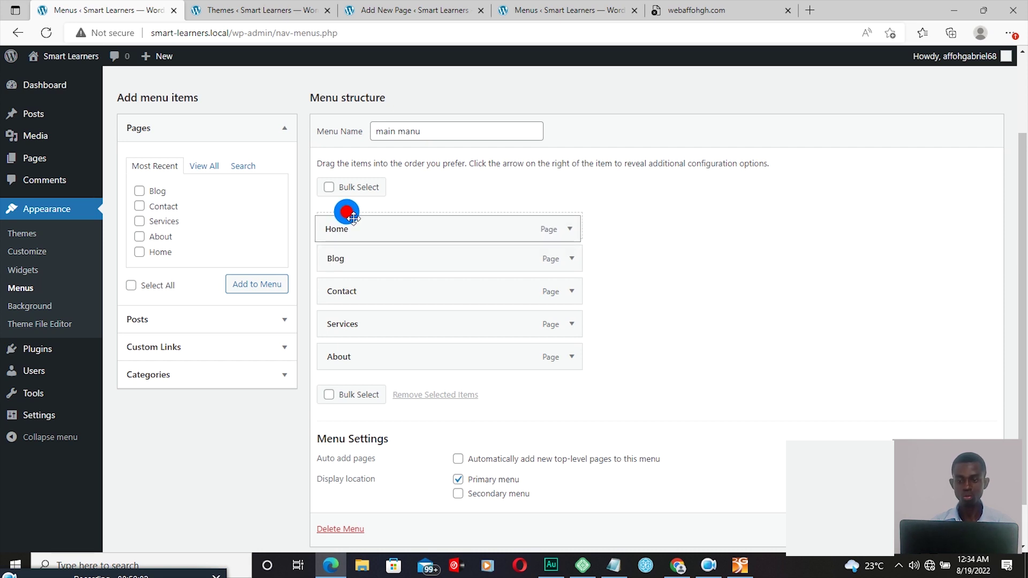
Step: Reorder main manu to Home, About, Services, Contact, Blog and save it
{"action": "left_click_drag", "start_coordinate": [352, 216], "coordinate": [351, 222]}
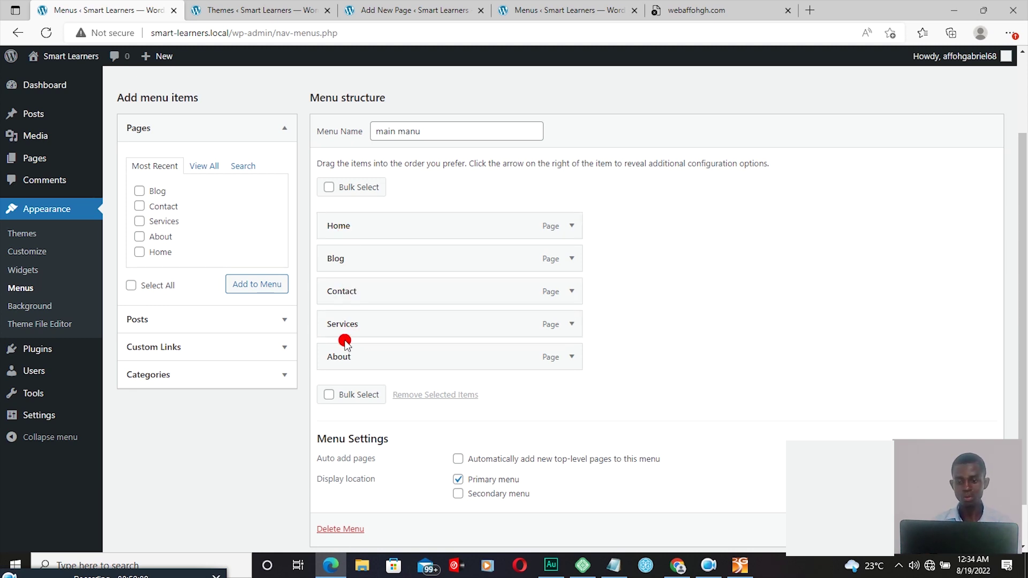
{"action": "left_click", "coordinate": [340, 359]}
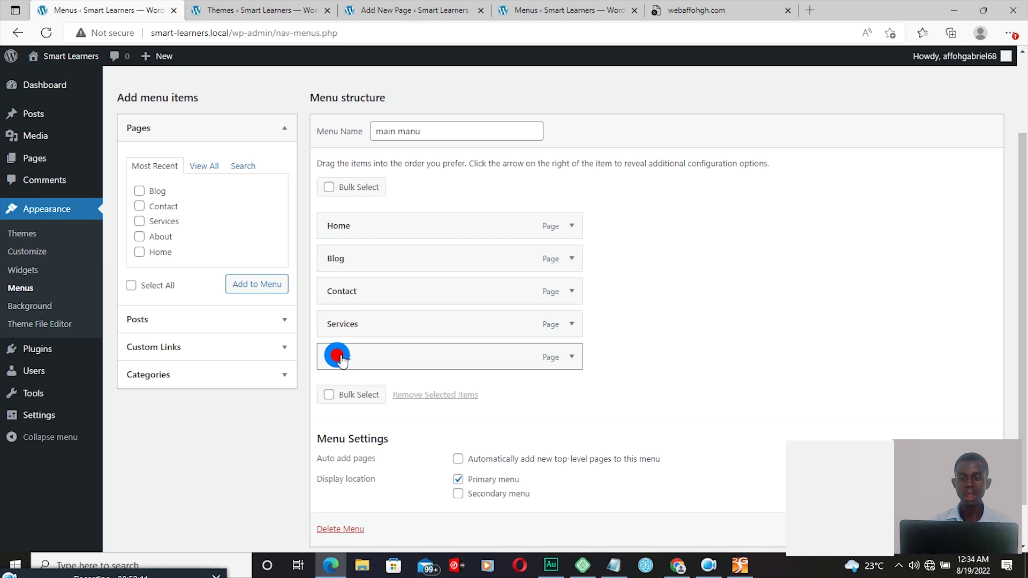
{"action": "left_click_drag", "start_coordinate": [342, 360], "coordinate": [341, 247]}
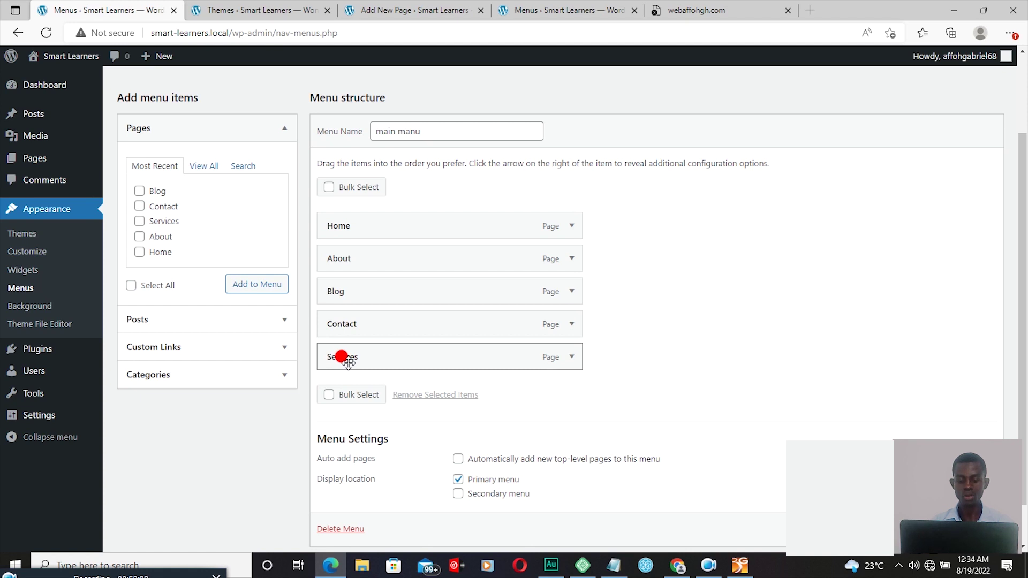
{"action": "left_click_drag", "start_coordinate": [348, 363], "coordinate": [341, 328]}
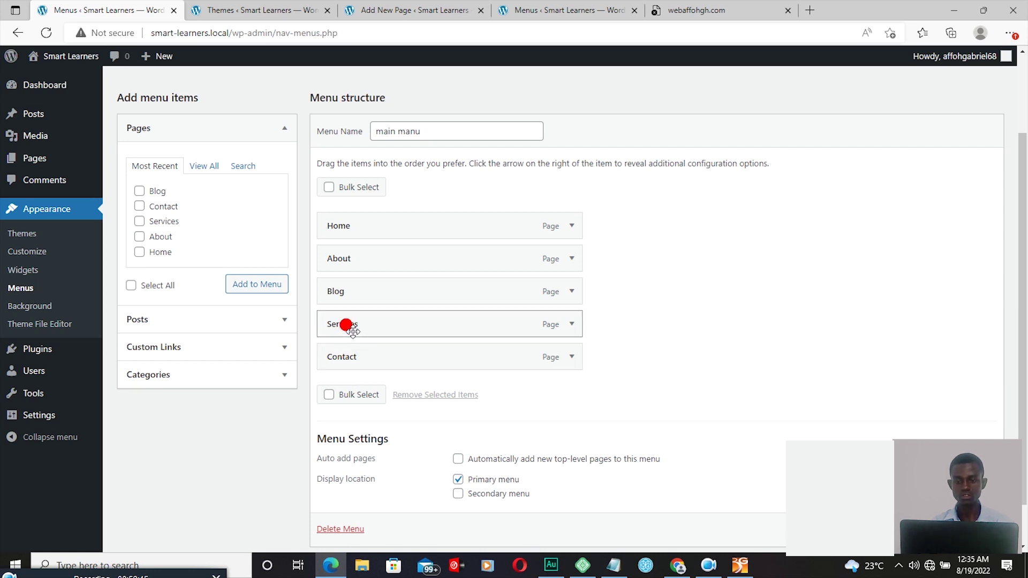
{"action": "left_click_drag", "start_coordinate": [346, 361], "coordinate": [350, 368]}
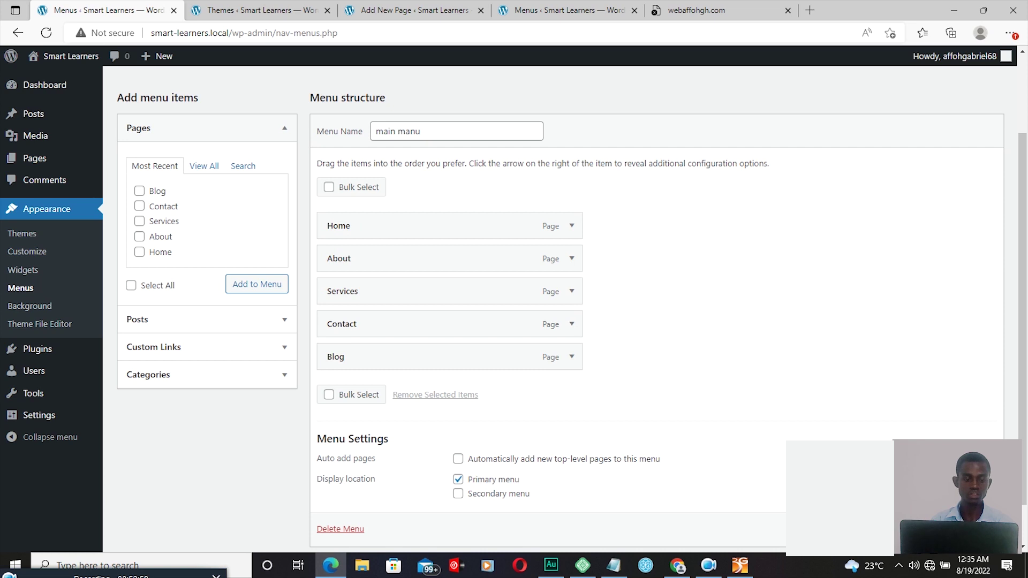
{"action": "scroll", "coordinate": [570, 306], "scroll_direction": "down", "scroll_amount": 1}
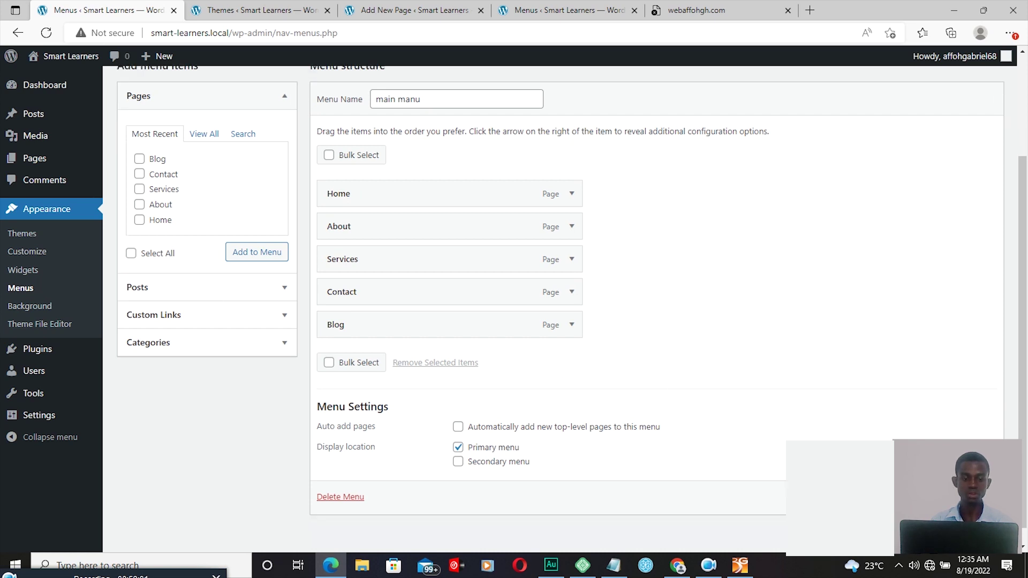
{"action": "left_click", "coordinate": [975, 497]}
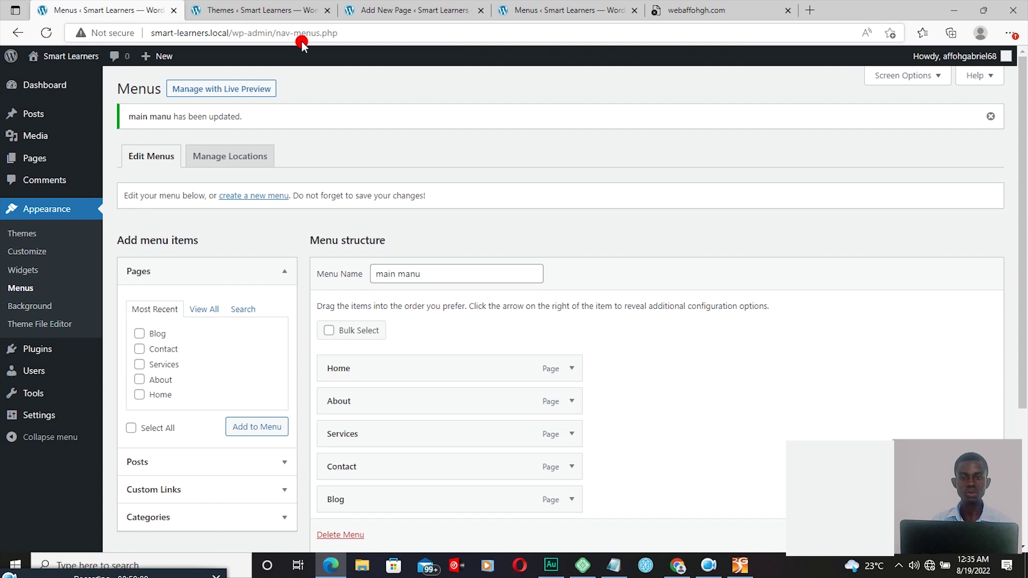
Step: Visit the Smart Learners front page to confirm the Home, About, Services, Contact, Blog menu order
{"action": "mouse_move", "coordinate": [35, 63]}
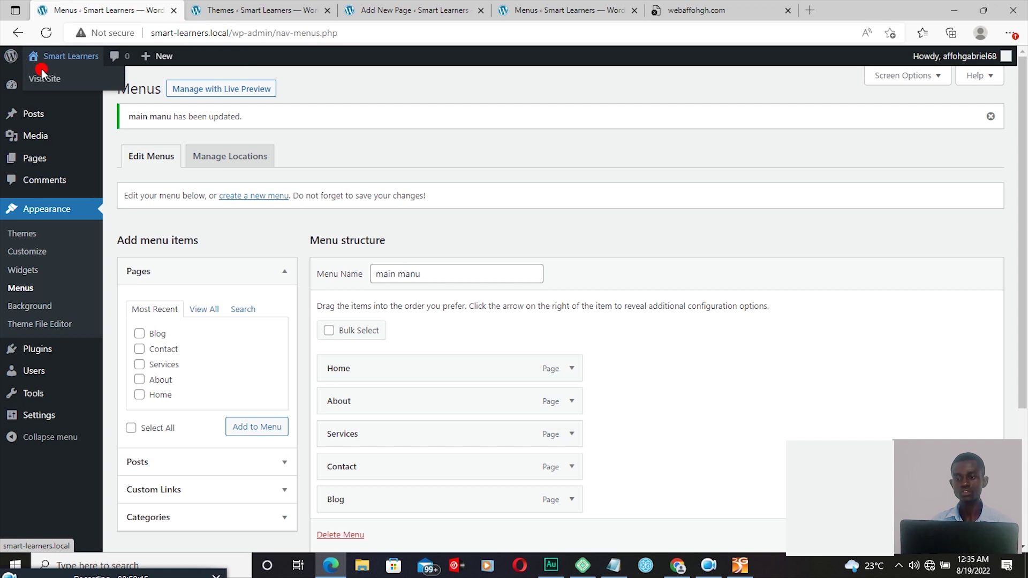
{"action": "left_click", "coordinate": [45, 78]}
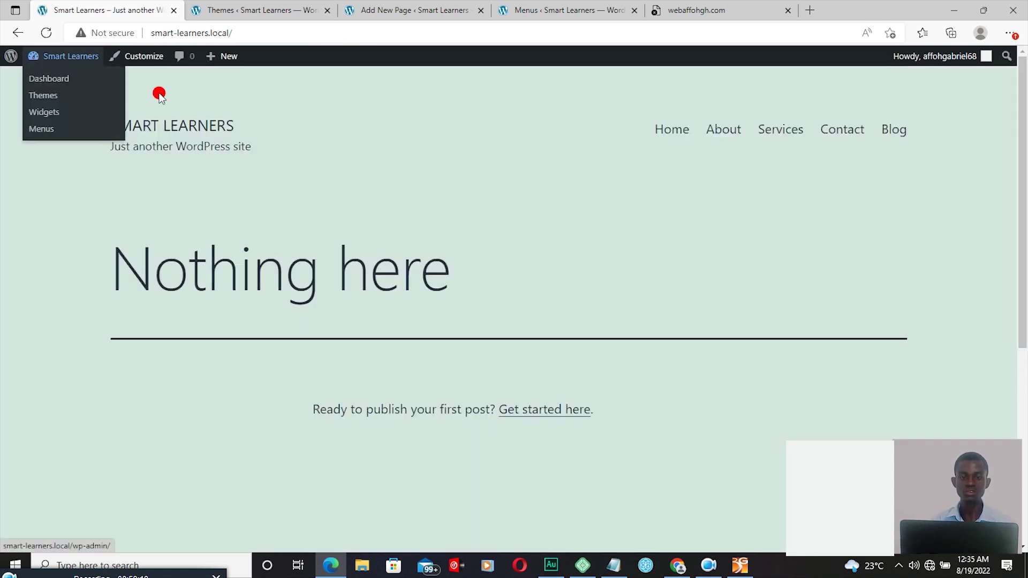
{"action": "mouse_move", "coordinate": [48, 60]}
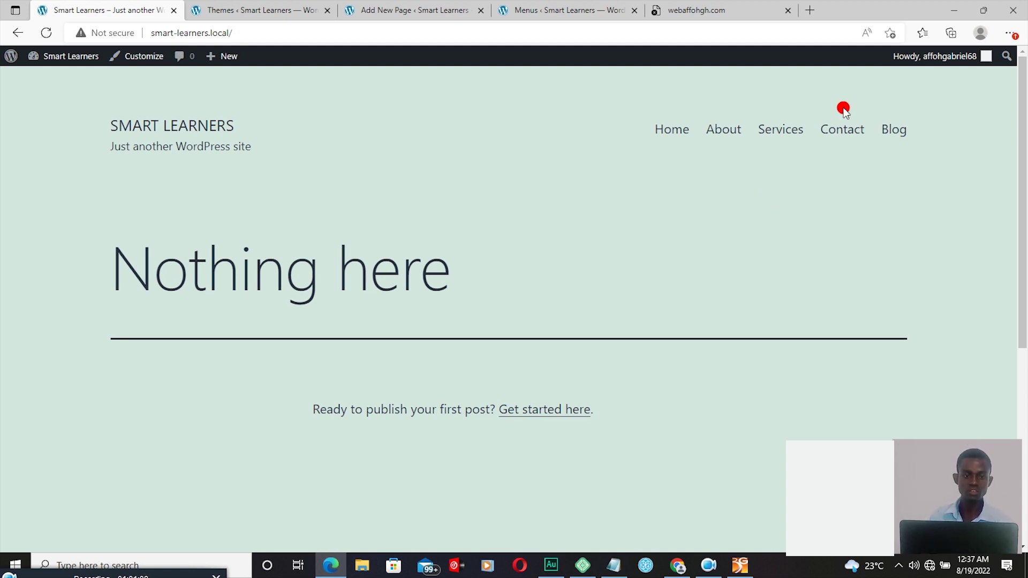
{"action": "left_click", "coordinate": [985, 9]}
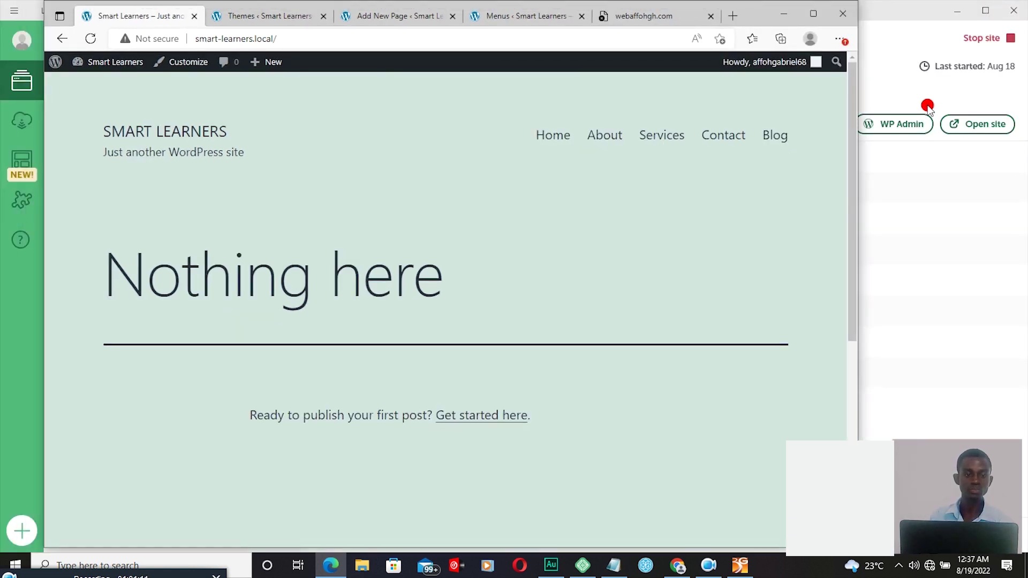
Step: Open the site's WP Admin from Local and start a new page via Pages > Add New
{"action": "left_click", "coordinate": [898, 125]}
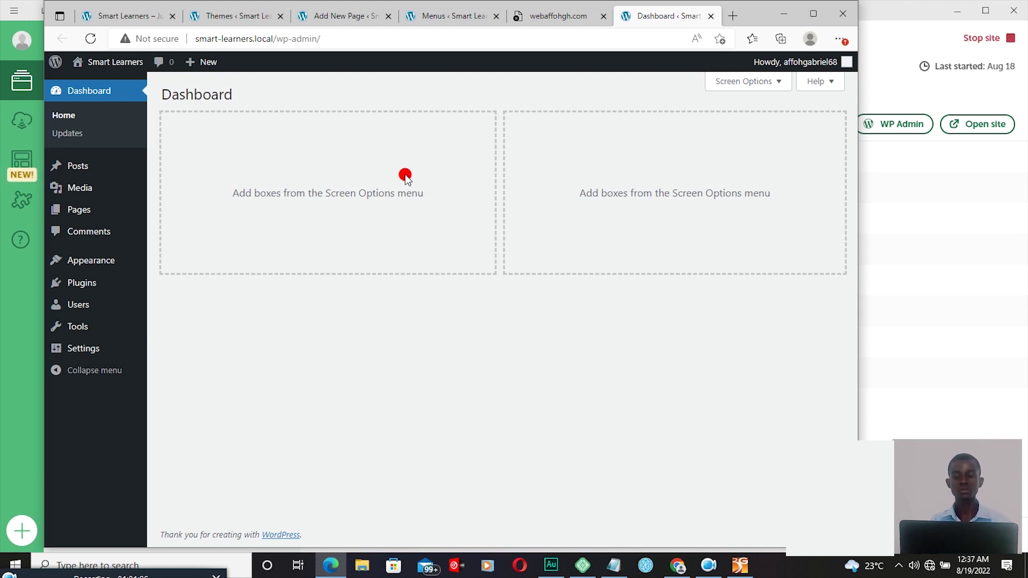
{"action": "mouse_move", "coordinate": [95, 213]}
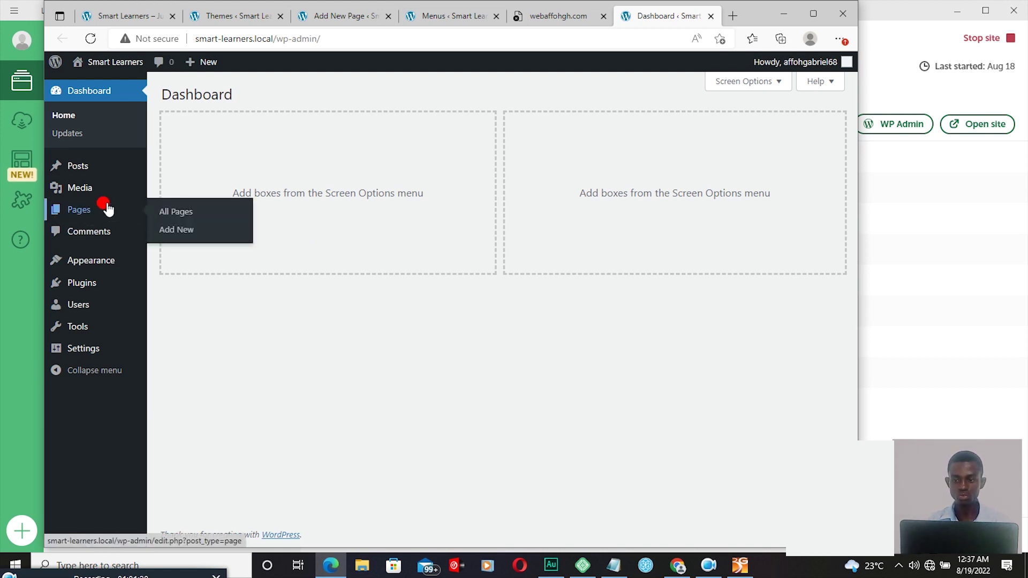
{"action": "left_click", "coordinate": [182, 232]}
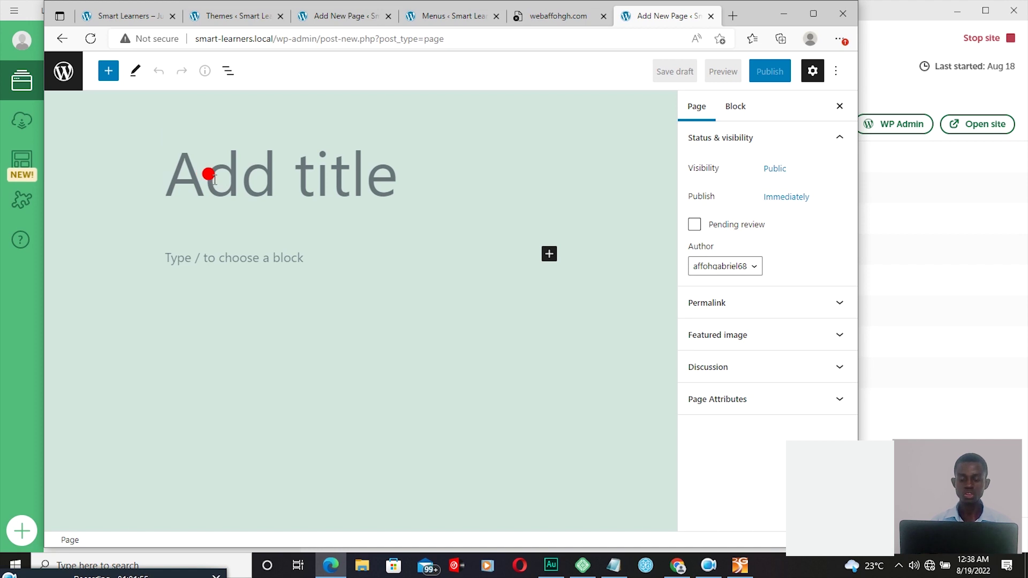
Step: Publish a page titled 'Web design' and begin a new page titled 'Photographer'
{"action": "type", "text": "We"}
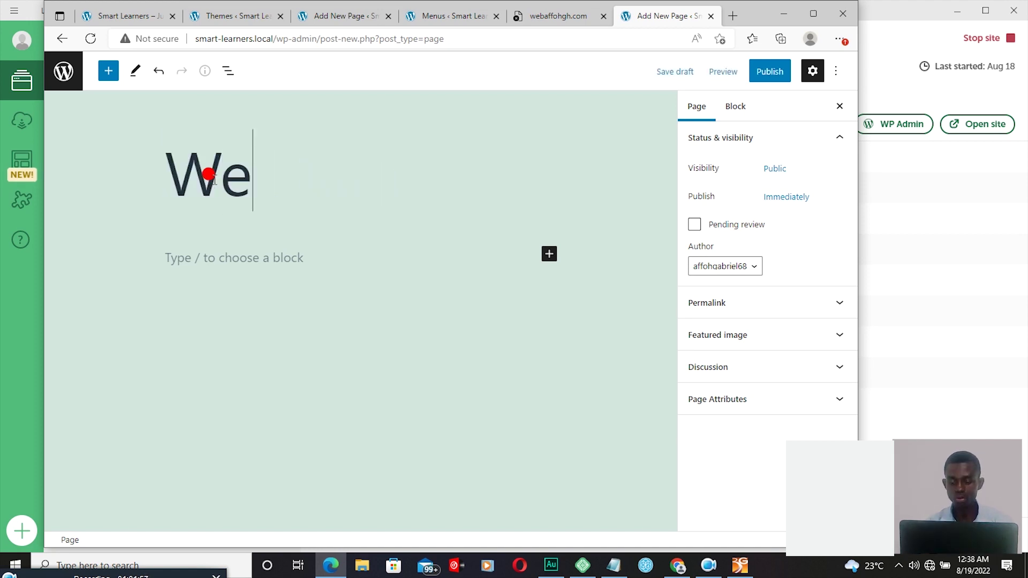
{"action": "type", "text": "b"}
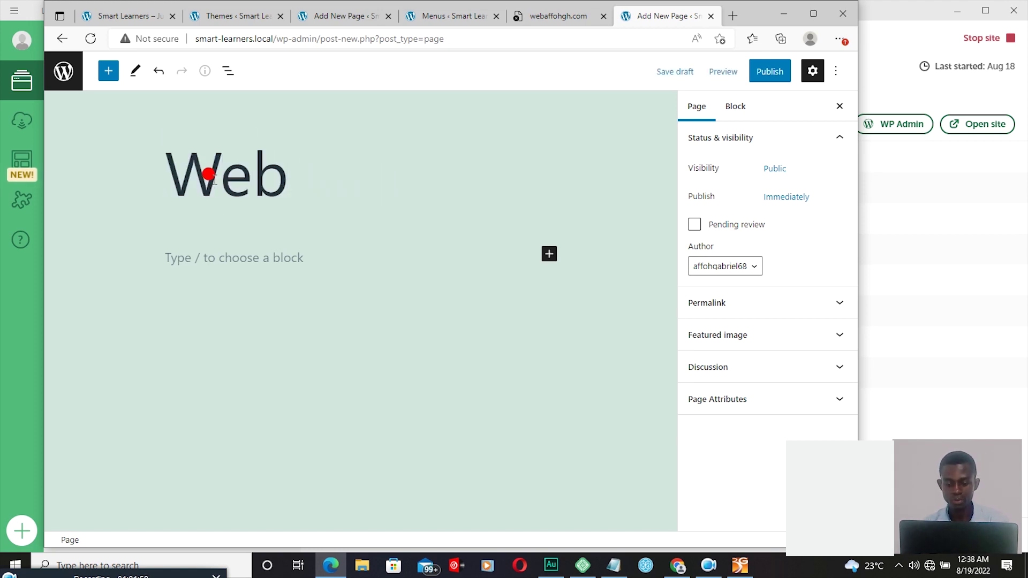
{"action": "type", "text": " de"}
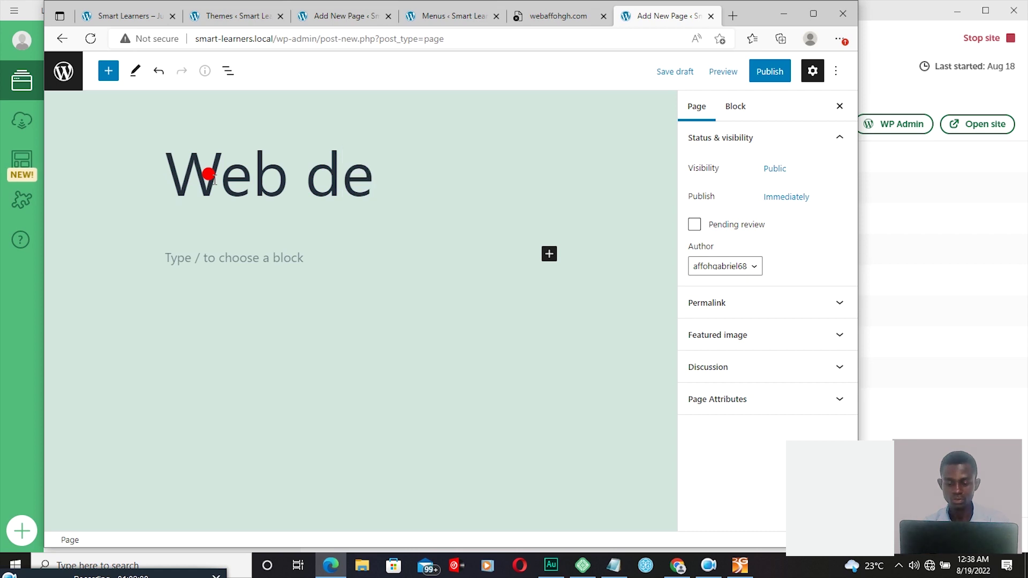
{"action": "type", "text": "sign"}
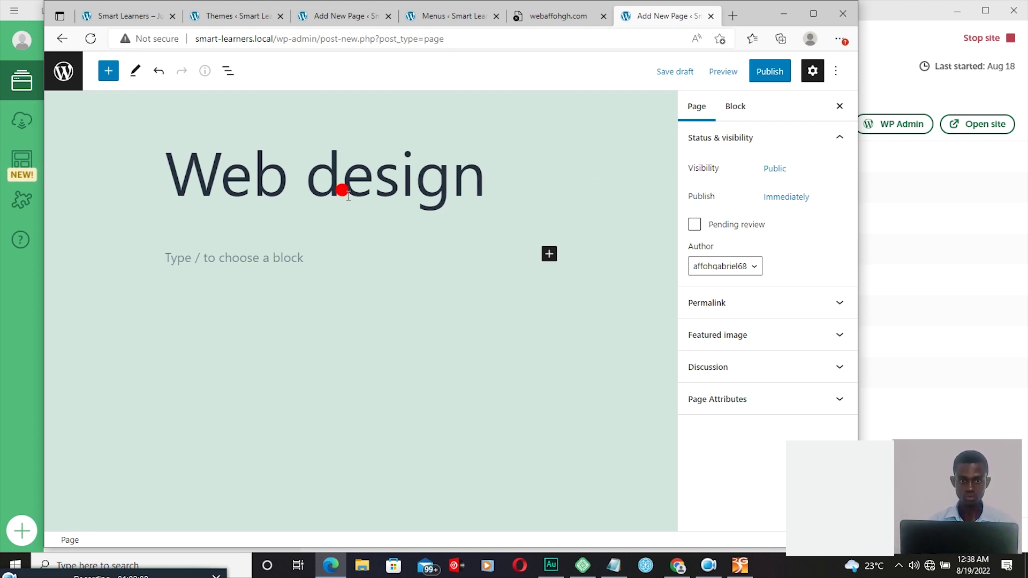
{"action": "left_click", "coordinate": [777, 78]}
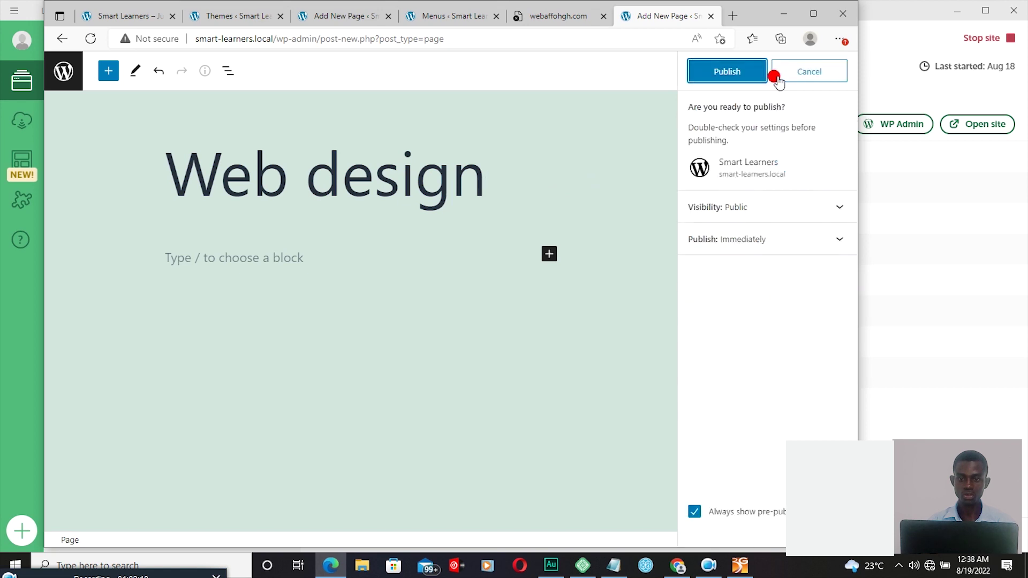
{"action": "left_click", "coordinate": [742, 71]}
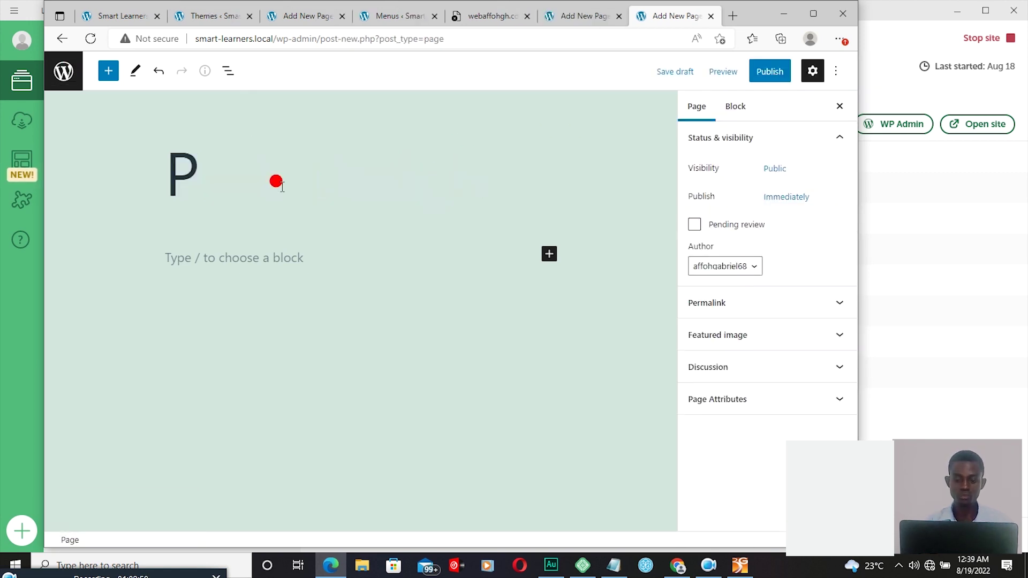
{"action": "type", "text": "hoto"}
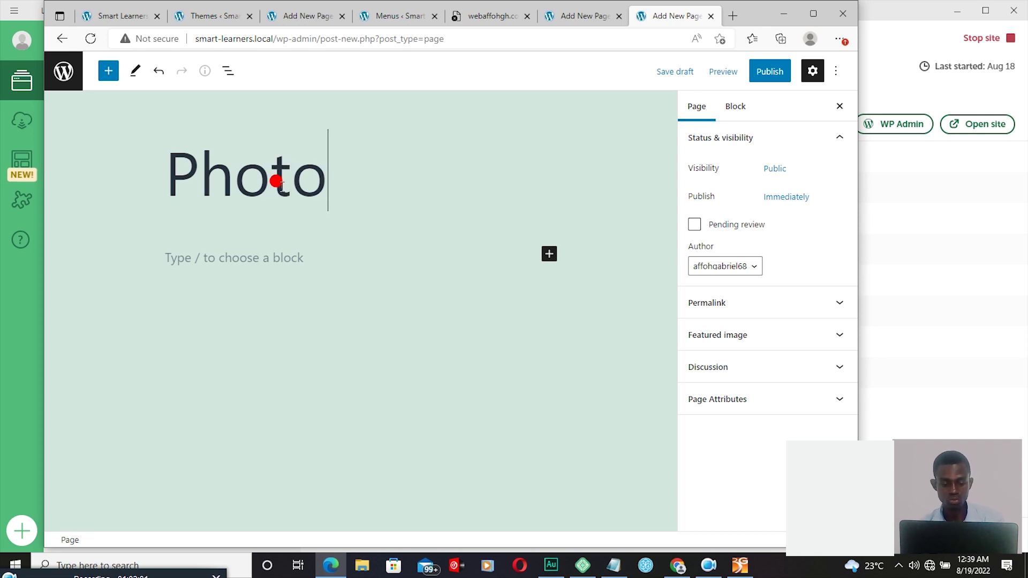
{"action": "type", "text": "grapher"}
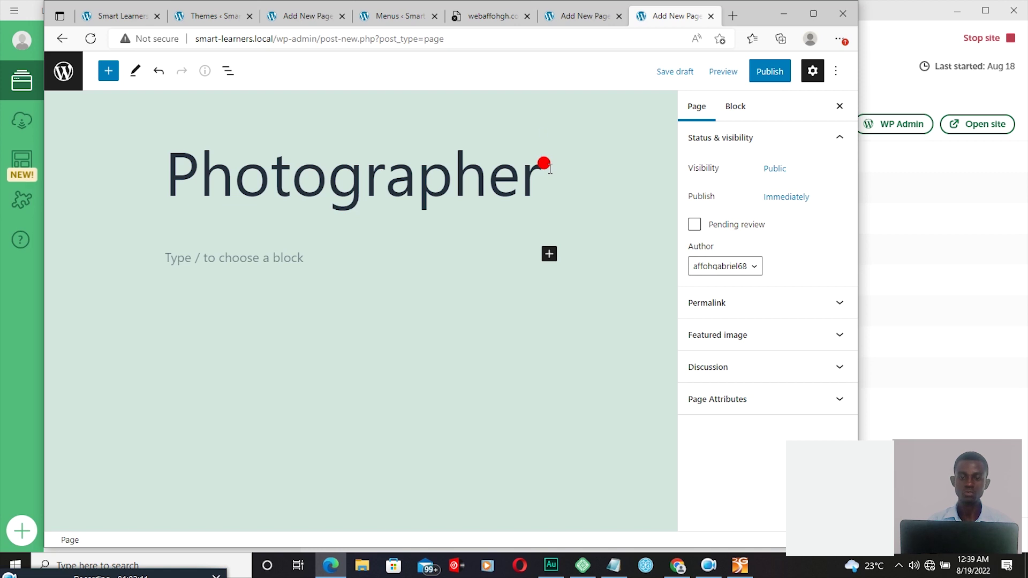
Step: Correct the title to 'Photography' and publish it, then start a new page titled 'Video editing'
{"action": "key", "text": "BackSpace"}
{"action": "key", "text": "BackSpace"}
{"action": "key", "text": "BackSpace"}
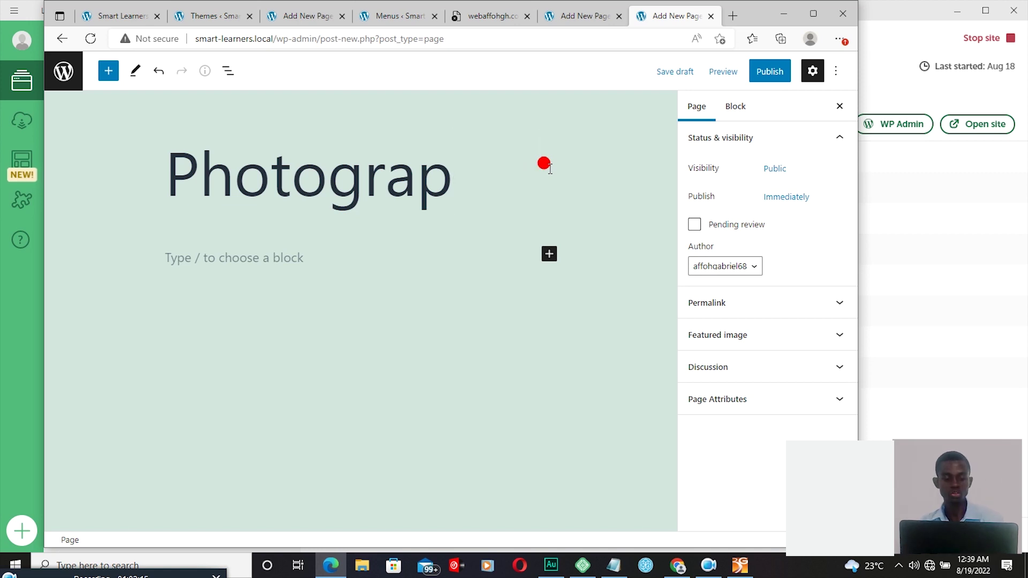
{"action": "type", "text": "hy"}
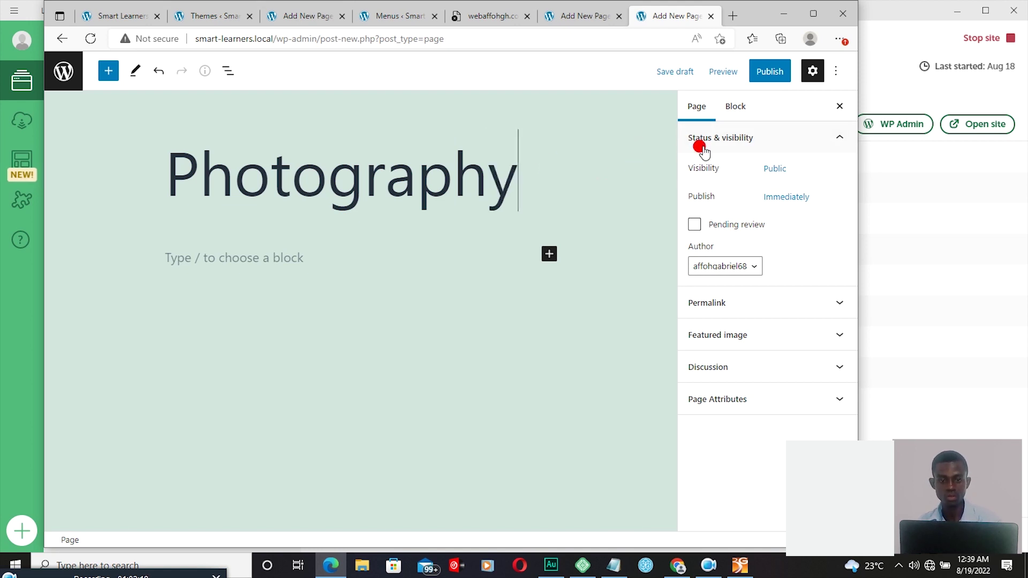
{"action": "left_click", "coordinate": [763, 75]}
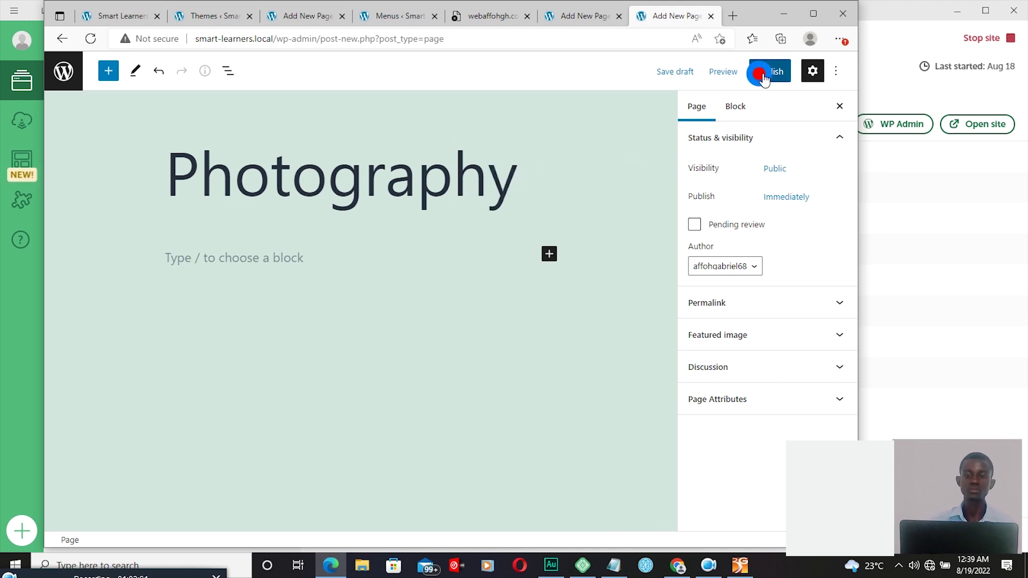
{"action": "left_click", "coordinate": [728, 71]}
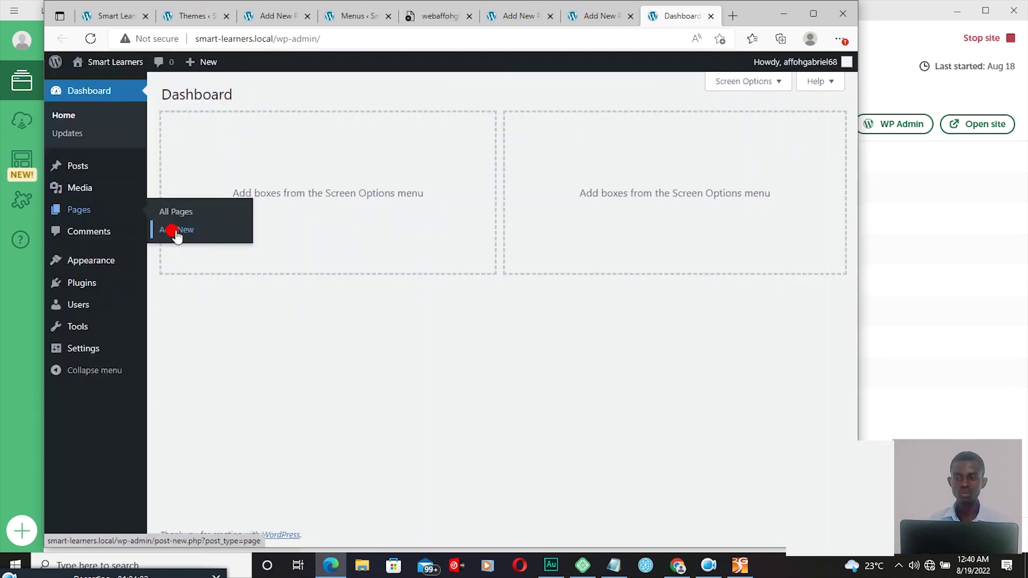
{"action": "left_click", "coordinate": [172, 230]}
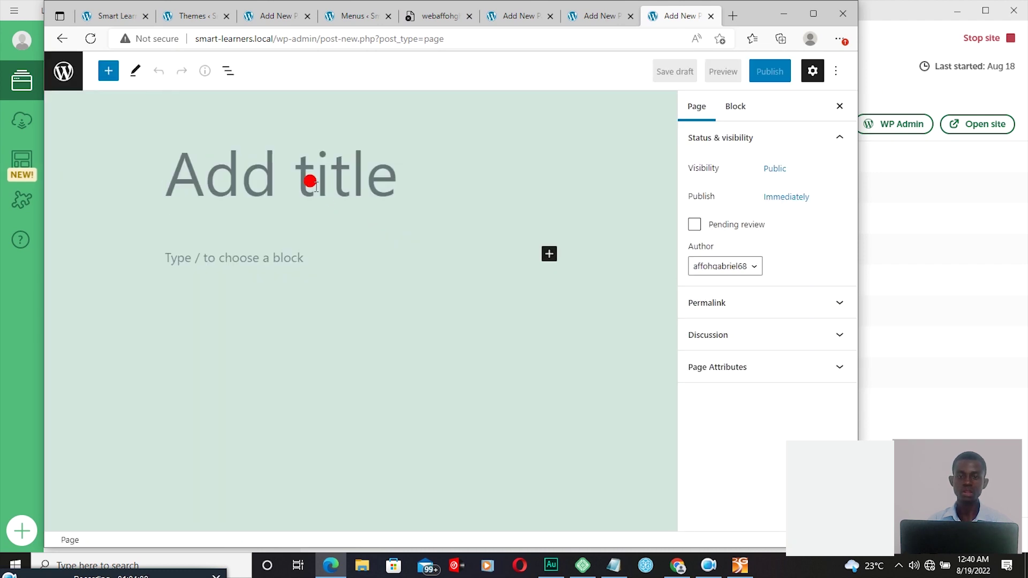
{"action": "type", "text": "Video"}
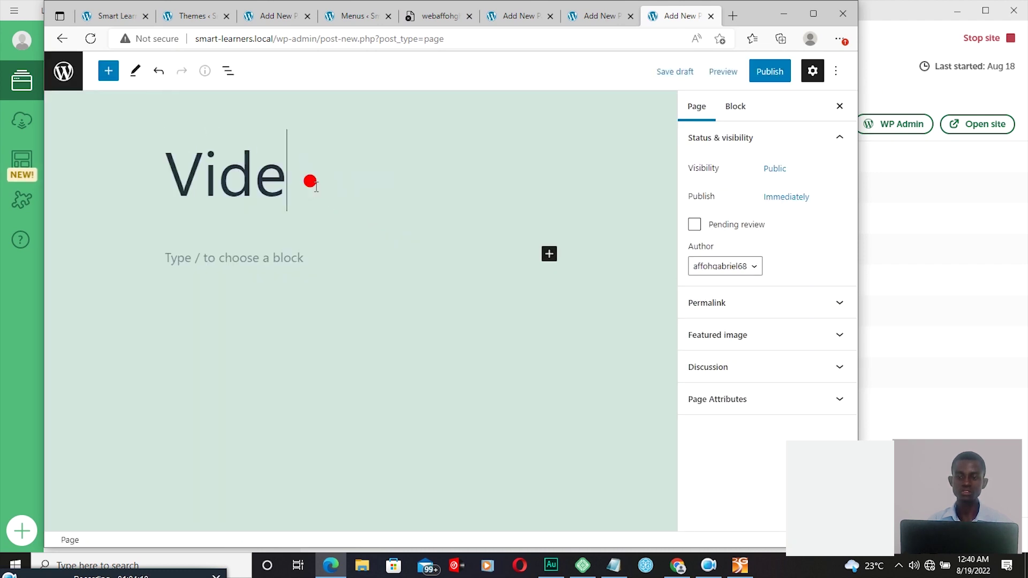
{"action": "type", "text": " edit"}
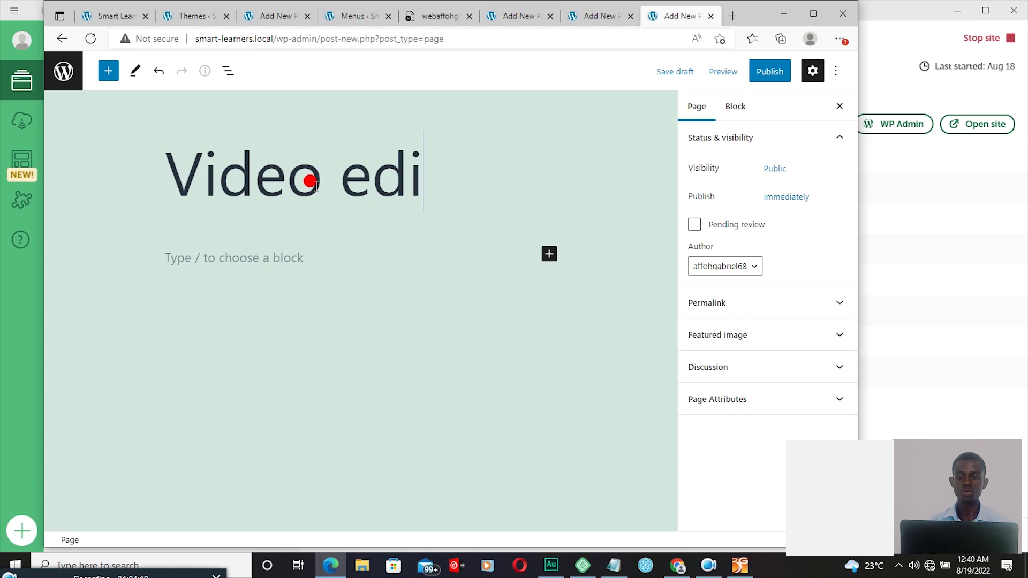
{"action": "type", "text": "ing"}
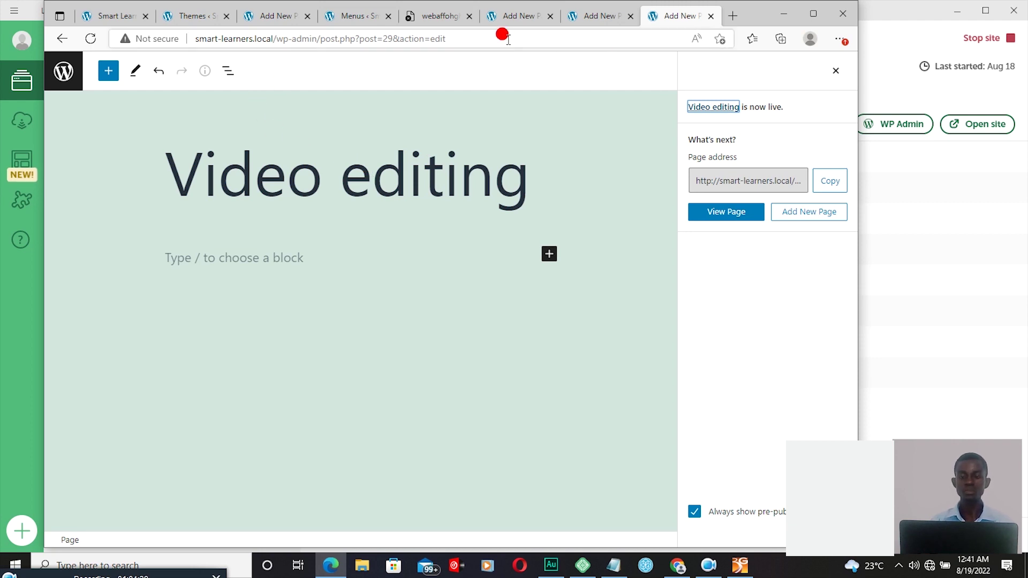
Step: Reload the Smart Learners front page, then return to the main manu Menus screen
{"action": "left_click", "coordinate": [134, 21]}
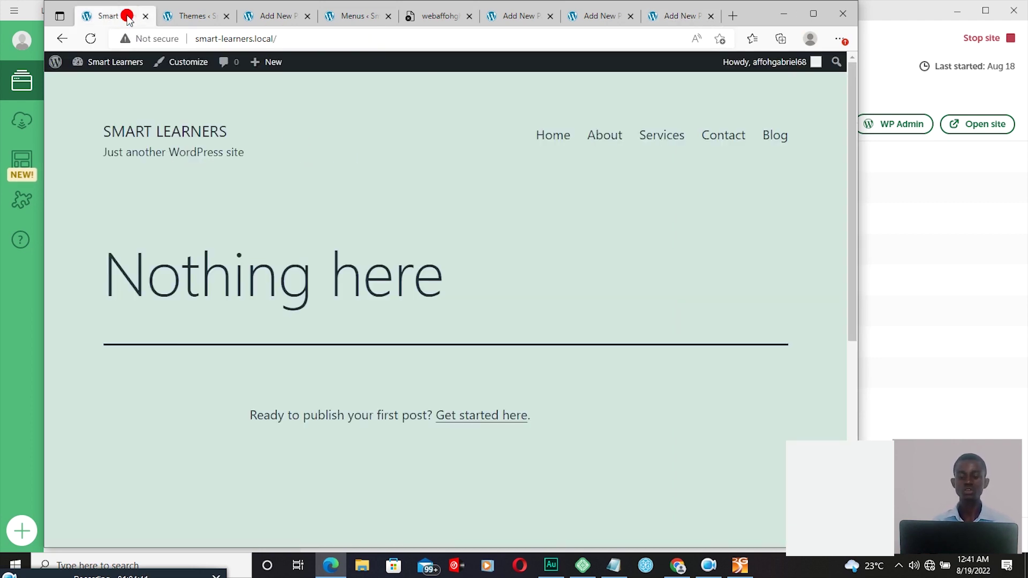
{"action": "left_click", "coordinate": [92, 40]}
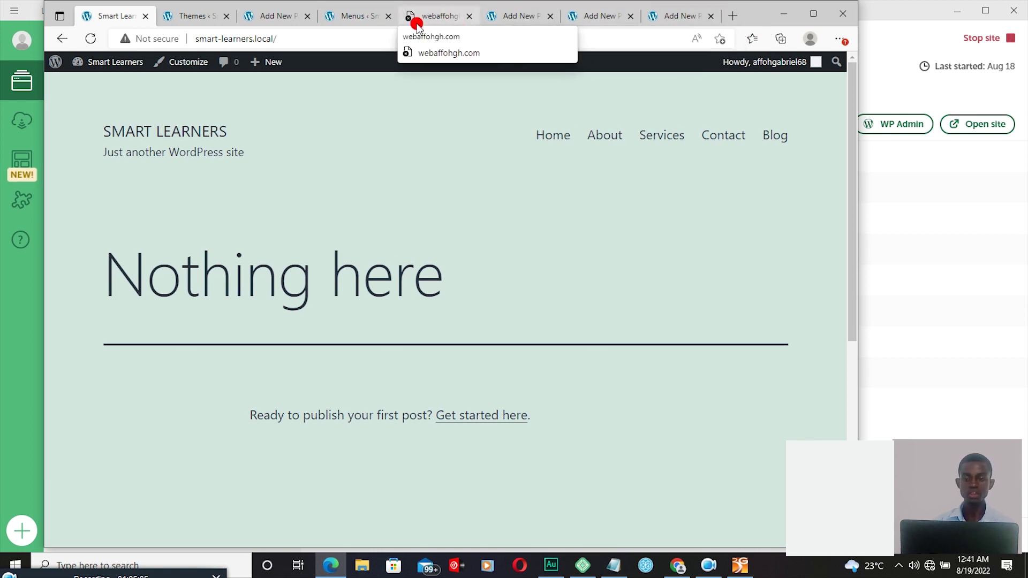
{"action": "left_click", "coordinate": [358, 17]}
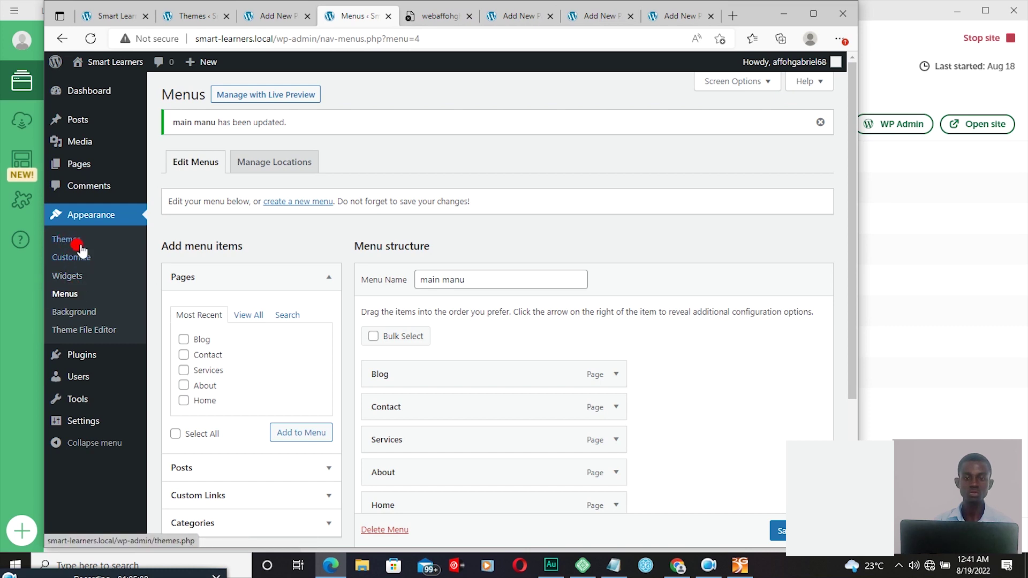
Step: Add the Video editing, Photography and Web design pages to main manu and save the menu
{"action": "left_click", "coordinate": [69, 296]}
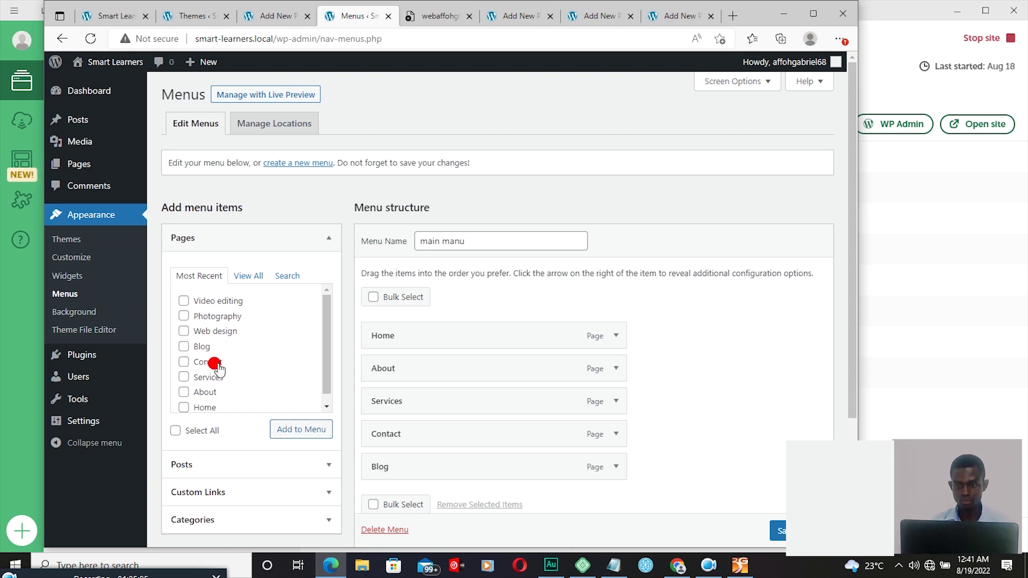
{"action": "left_click", "coordinate": [184, 302]}
{"action": "left_click", "coordinate": [183, 316]}
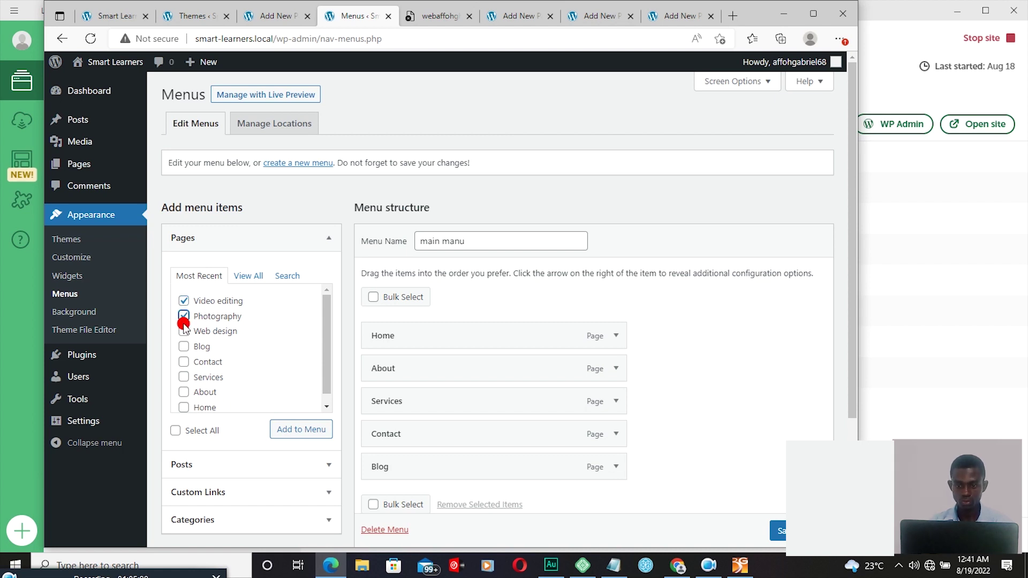
{"action": "left_click", "coordinate": [183, 332]}
{"action": "left_click", "coordinate": [300, 429]}
{"action": "scroll", "coordinate": [843, 308], "scroll_direction": "down", "scroll_amount": 2}
{"action": "scroll", "coordinate": [842, 309], "scroll_direction": "down", "scroll_amount": 1}
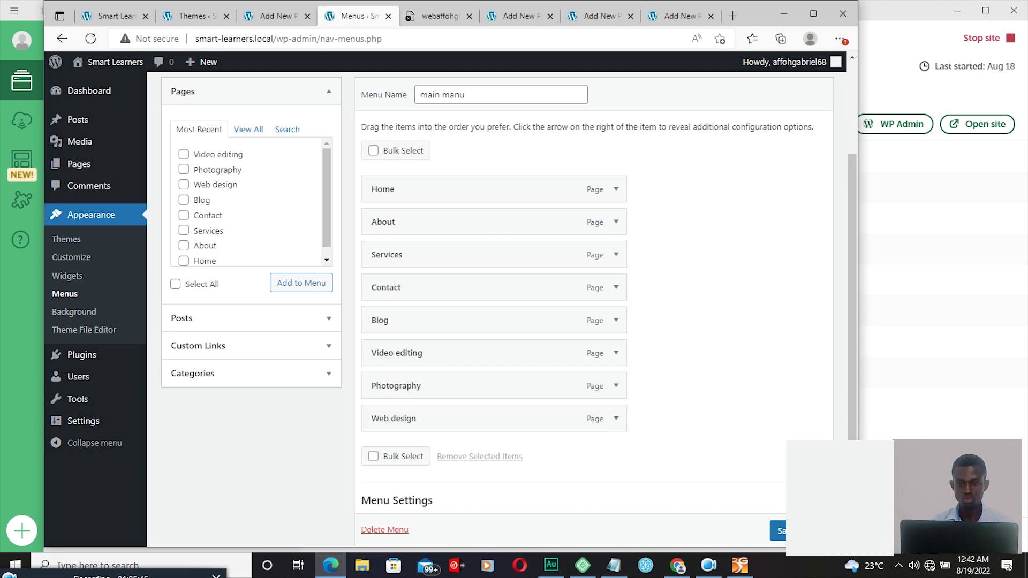
{"action": "left_click", "coordinate": [811, 15]}
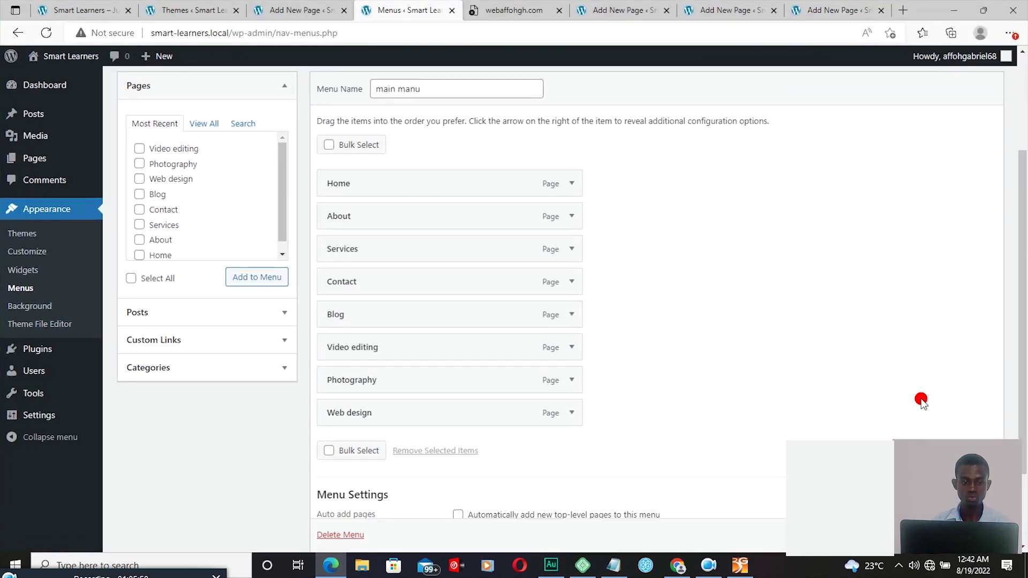
{"action": "scroll", "coordinate": [964, 530], "scroll_direction": "down", "scroll_amount": 1}
{"action": "left_click", "coordinate": [964, 535]}
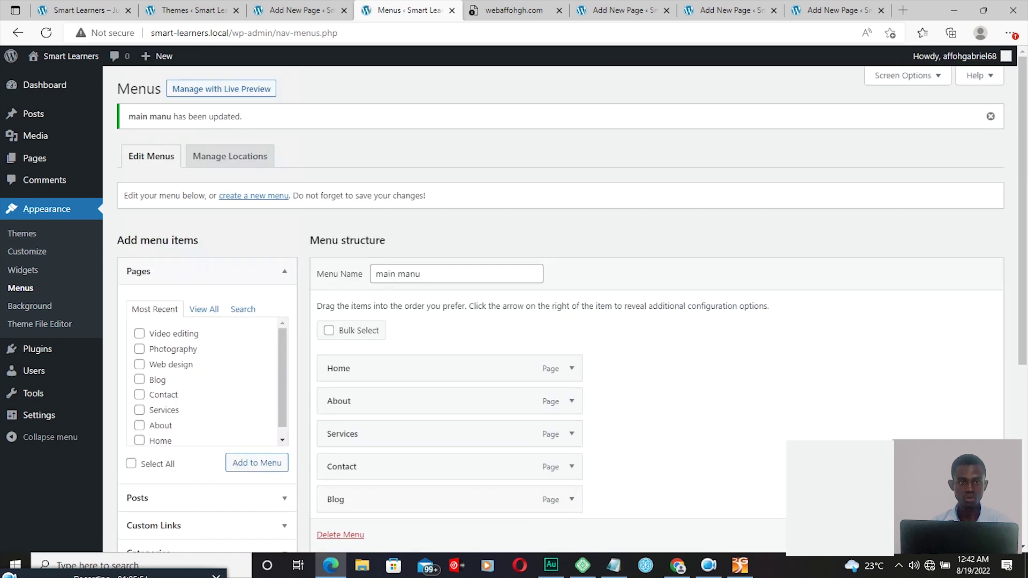
Step: Reload the front page to see the new menu items, then reopen WP Admin from Local
{"action": "left_click", "coordinate": [99, 10]}
{"action": "left_click", "coordinate": [46, 33]}
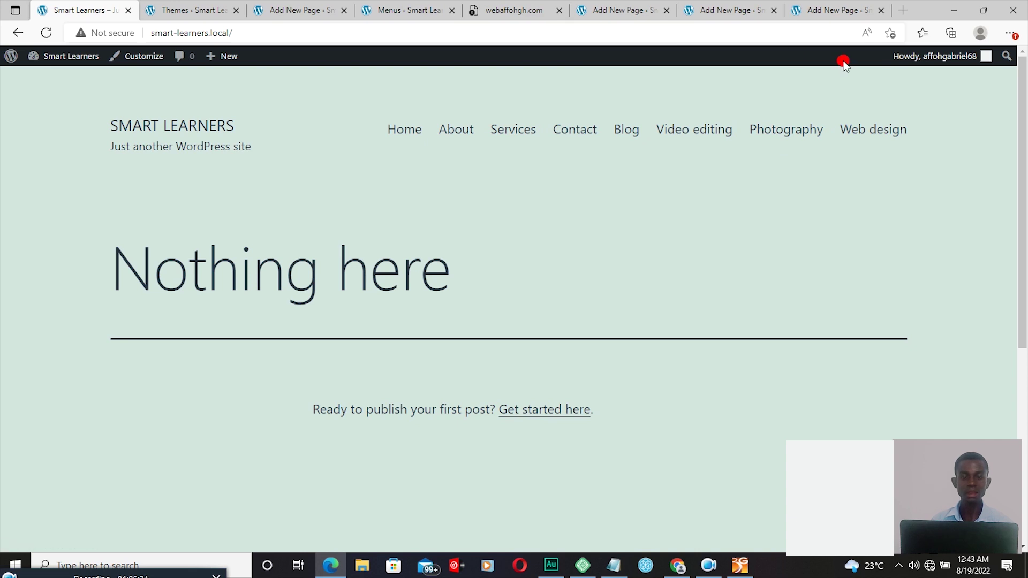
{"action": "left_click", "coordinate": [979, 11]}
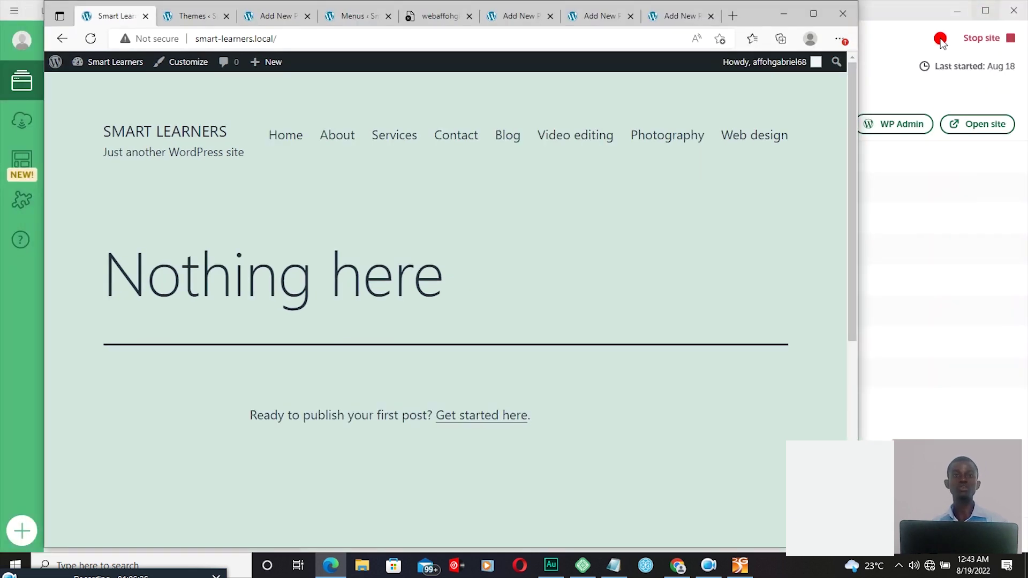
{"action": "left_click", "coordinate": [891, 124]}
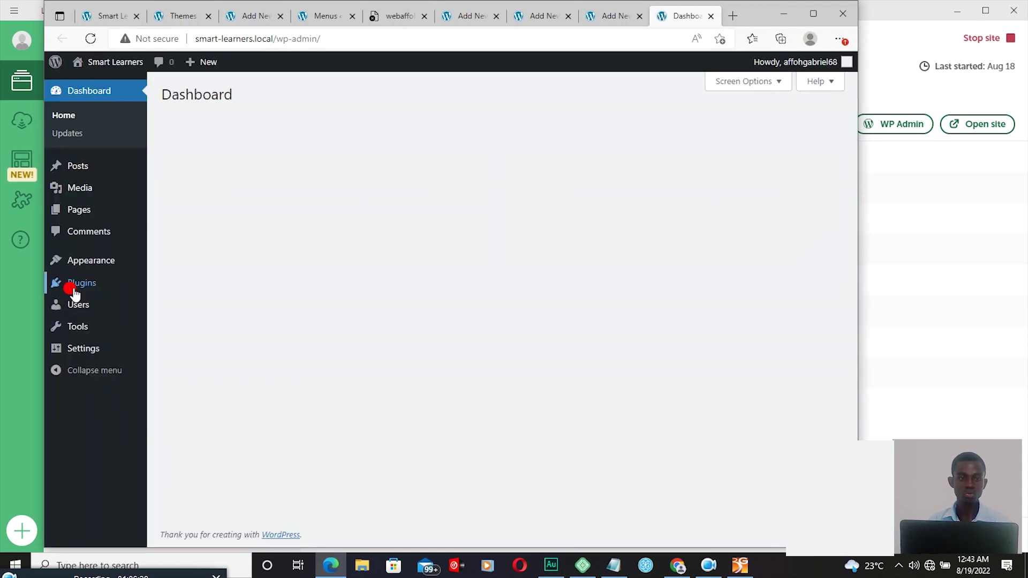
{"action": "mouse_move", "coordinate": [75, 263]}
Step: Drag the Web design menu item beneath Services as a sub item
{"action": "left_click", "coordinate": [172, 320]}
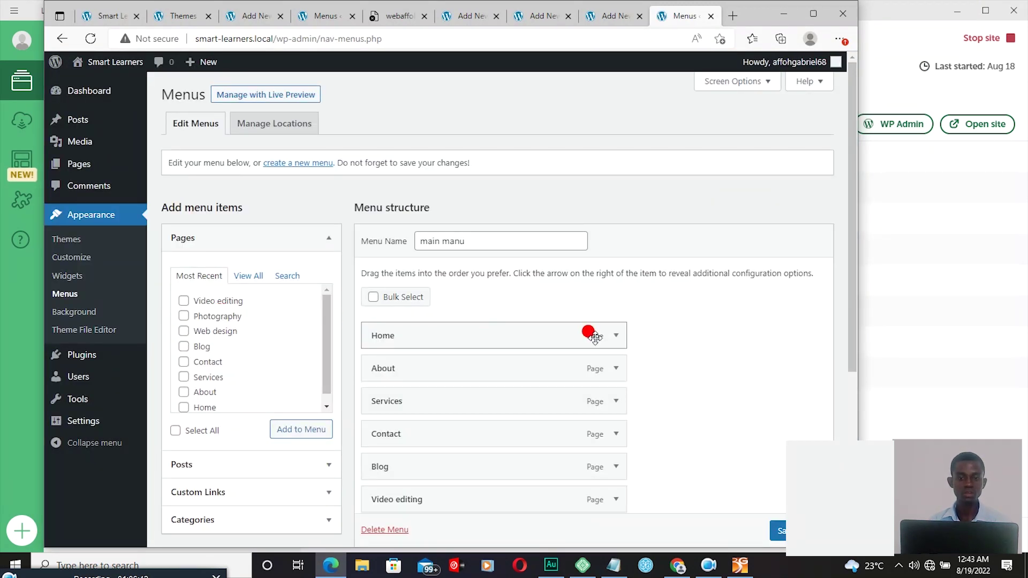
{"action": "scroll", "coordinate": [847, 290], "scroll_direction": "down", "scroll_amount": 2}
{"action": "left_click_drag", "start_coordinate": [847, 289], "coordinate": [839, 366]}
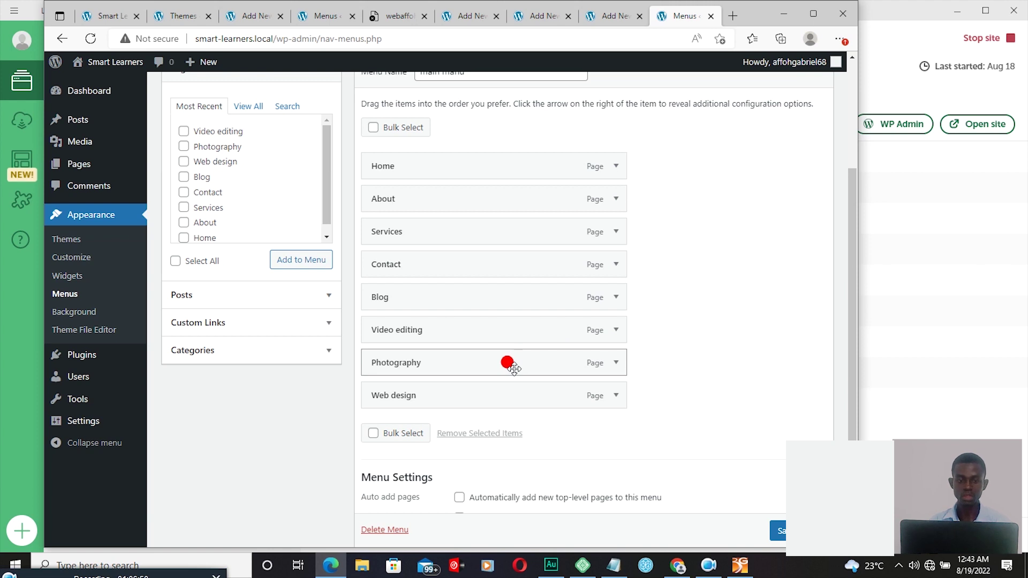
{"action": "left_click_drag", "start_coordinate": [411, 321], "coordinate": [409, 329]}
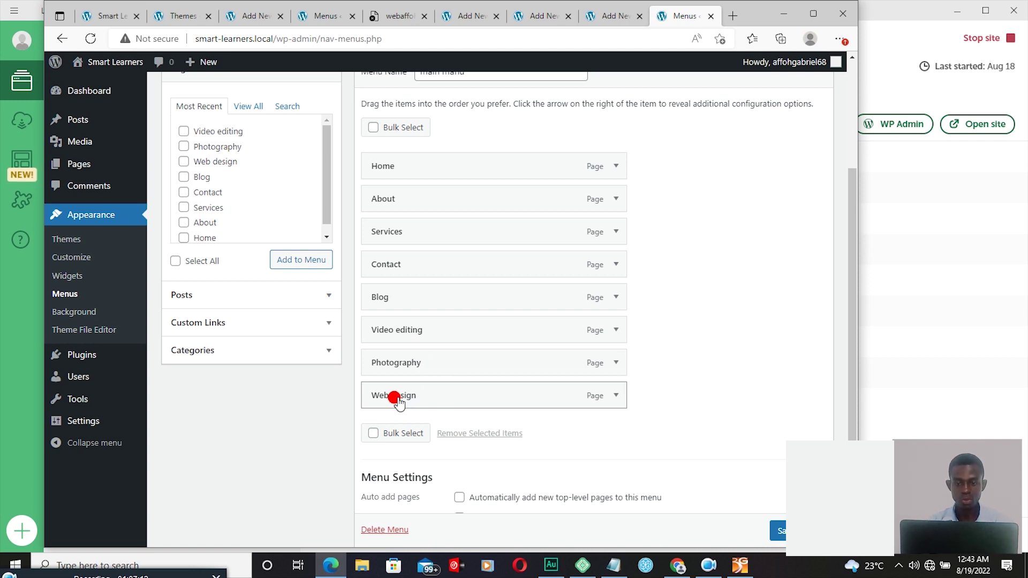
{"action": "left_click", "coordinate": [397, 399]}
{"action": "left_click", "coordinate": [396, 399]}
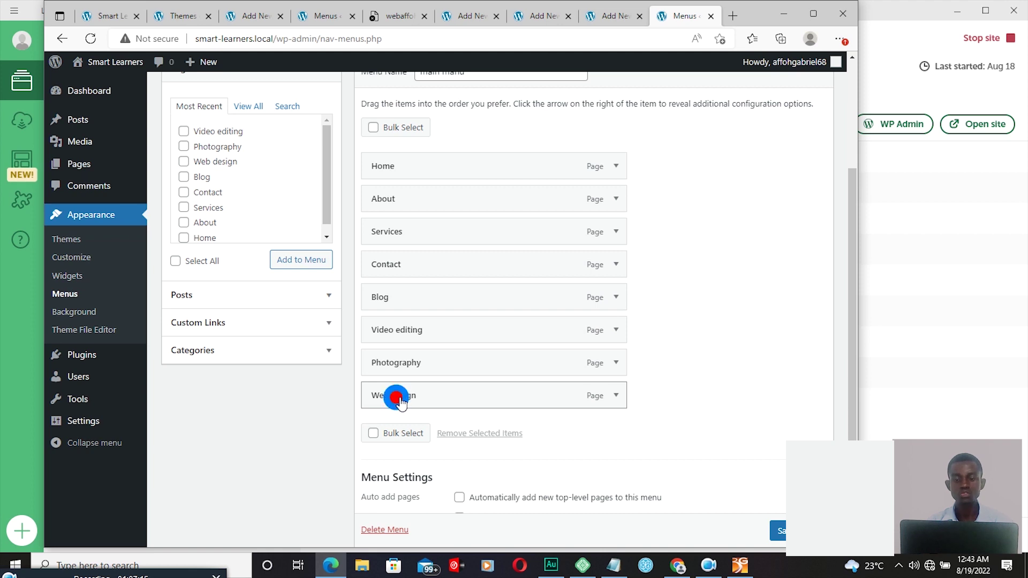
{"action": "left_click_drag", "start_coordinate": [400, 402], "coordinate": [400, 268]}
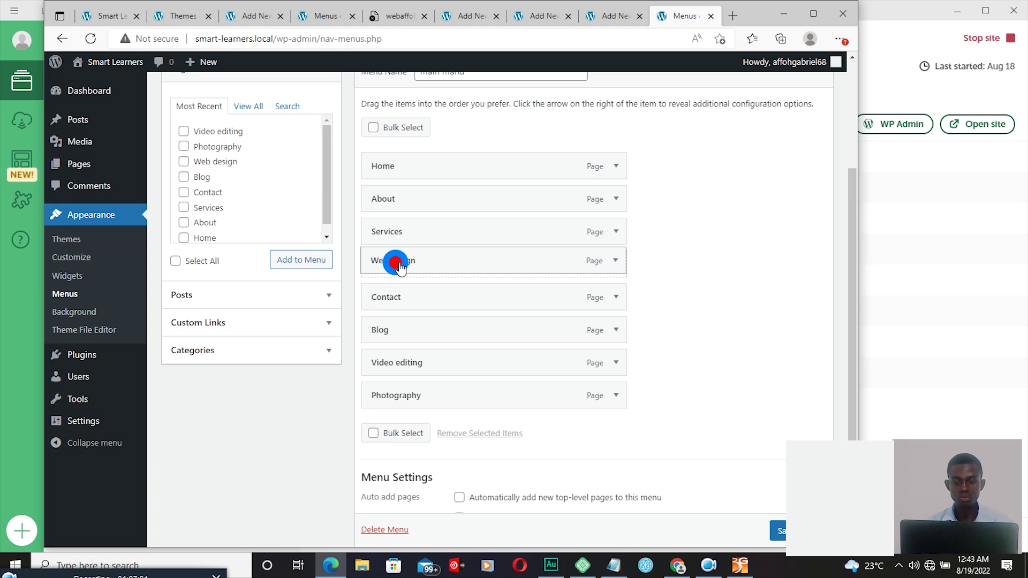
{"action": "left_click_drag", "start_coordinate": [400, 266], "coordinate": [430, 269]}
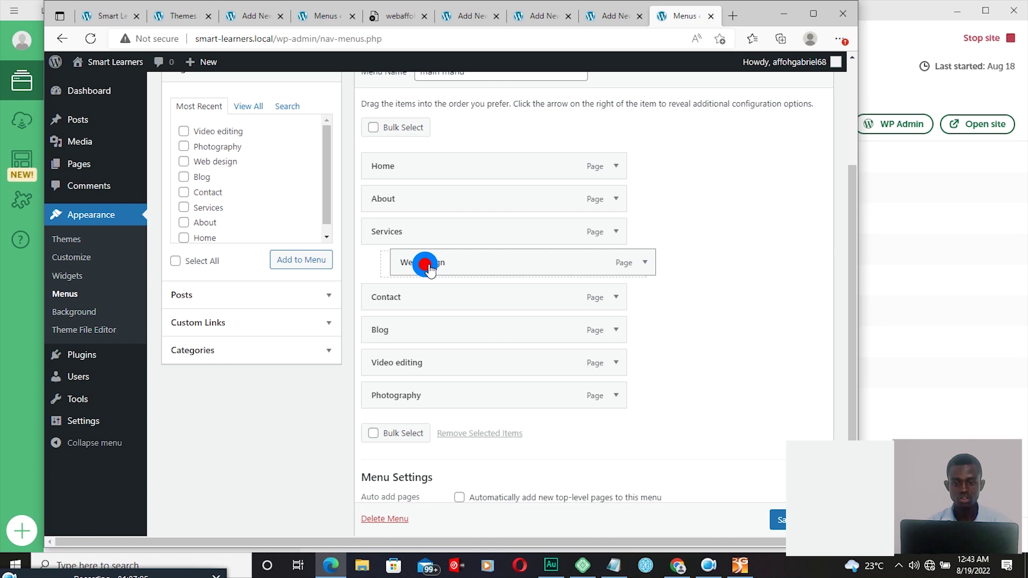
{"action": "left_click_drag", "start_coordinate": [430, 269], "coordinate": [430, 269]}
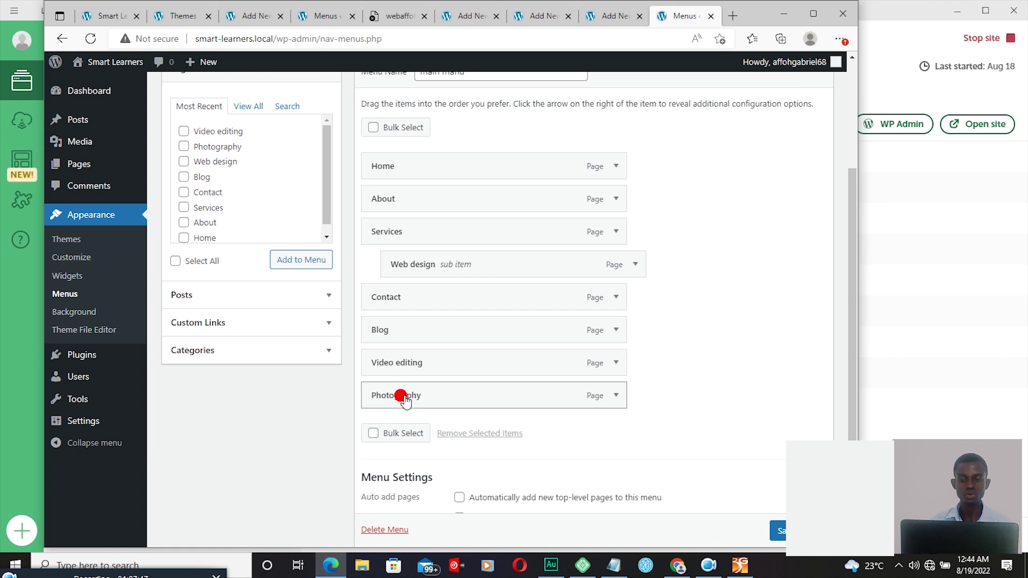
Step: Nest Photography and Video editing under Services too, then save main manu
{"action": "left_click", "coordinate": [406, 399]}
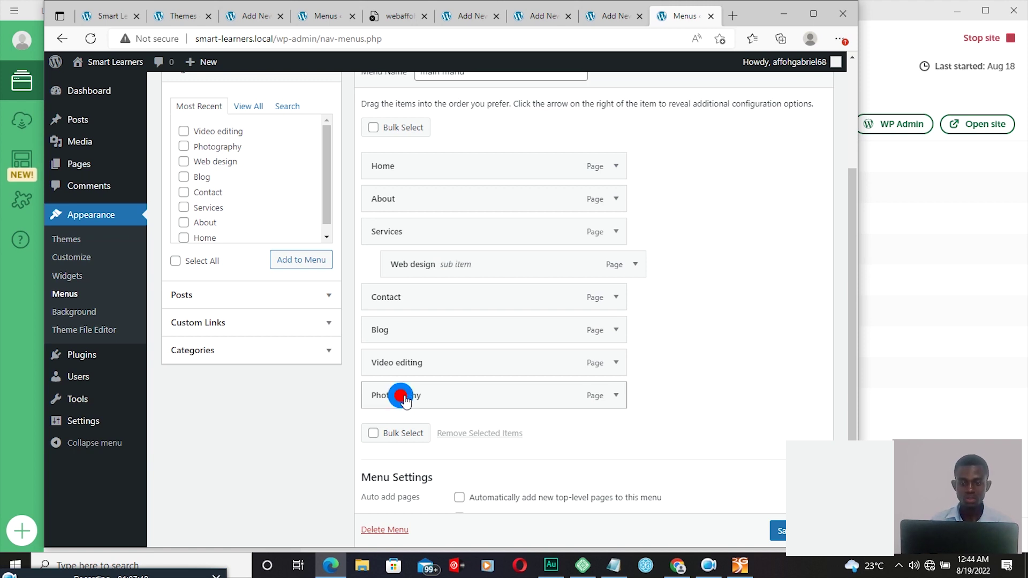
{"action": "left_click_drag", "start_coordinate": [405, 399], "coordinate": [427, 304]}
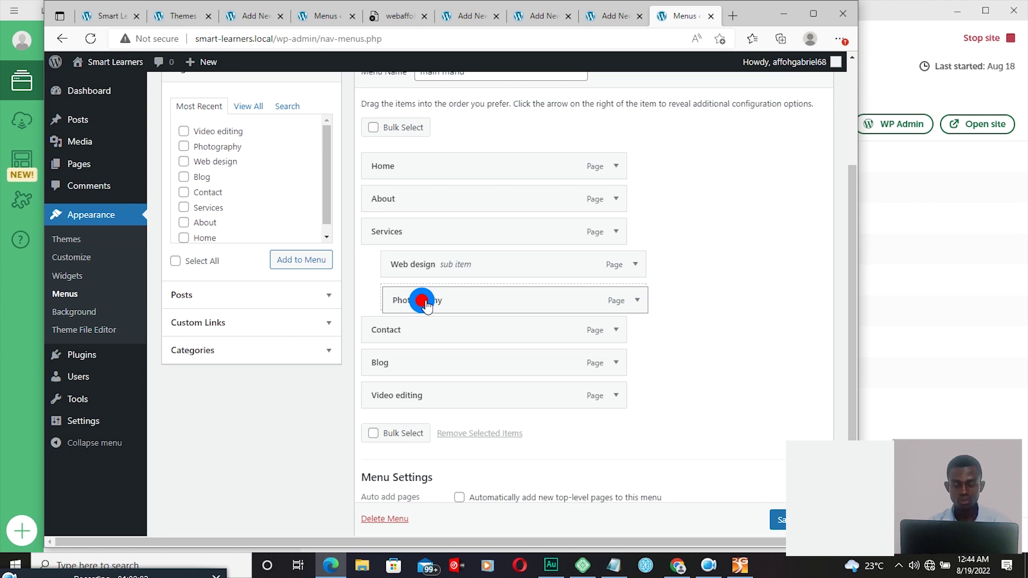
{"action": "left_click_drag", "start_coordinate": [426, 304], "coordinate": [426, 305]}
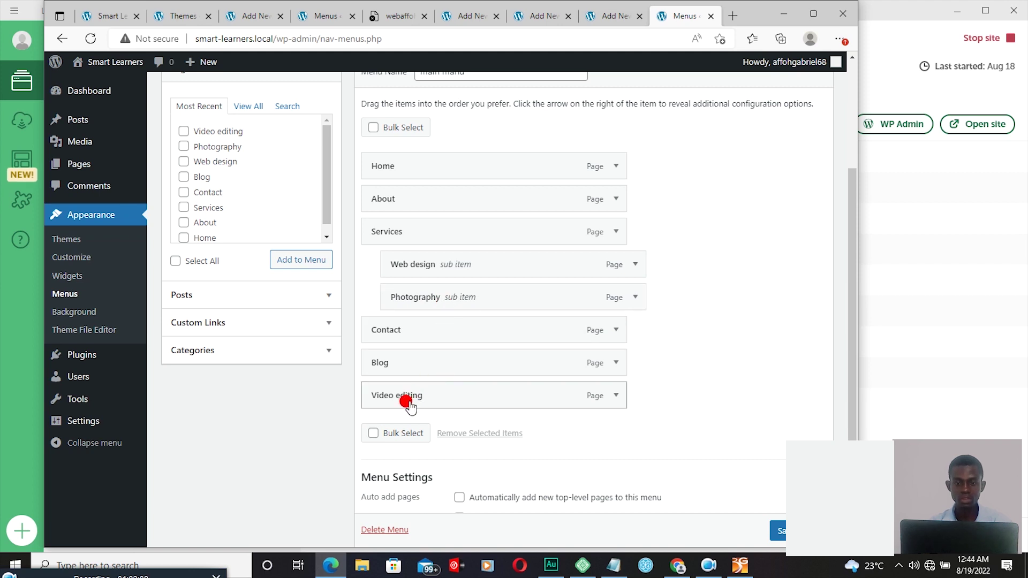
{"action": "left_click_drag", "start_coordinate": [410, 406], "coordinate": [436, 335]}
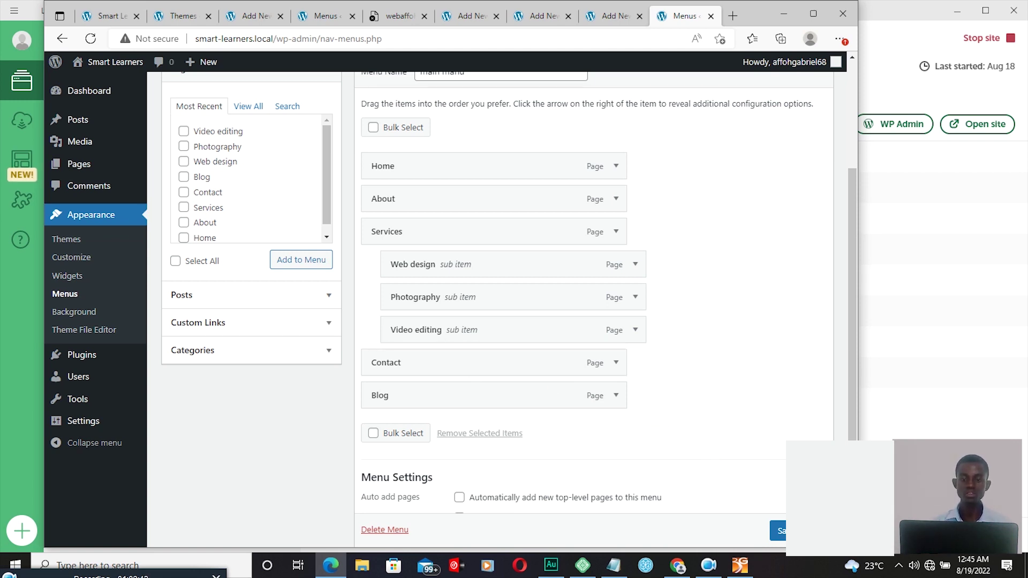
{"action": "scroll", "coordinate": [785, 516], "scroll_direction": "down", "scroll_amount": 1}
{"action": "left_click", "coordinate": [780, 529]}
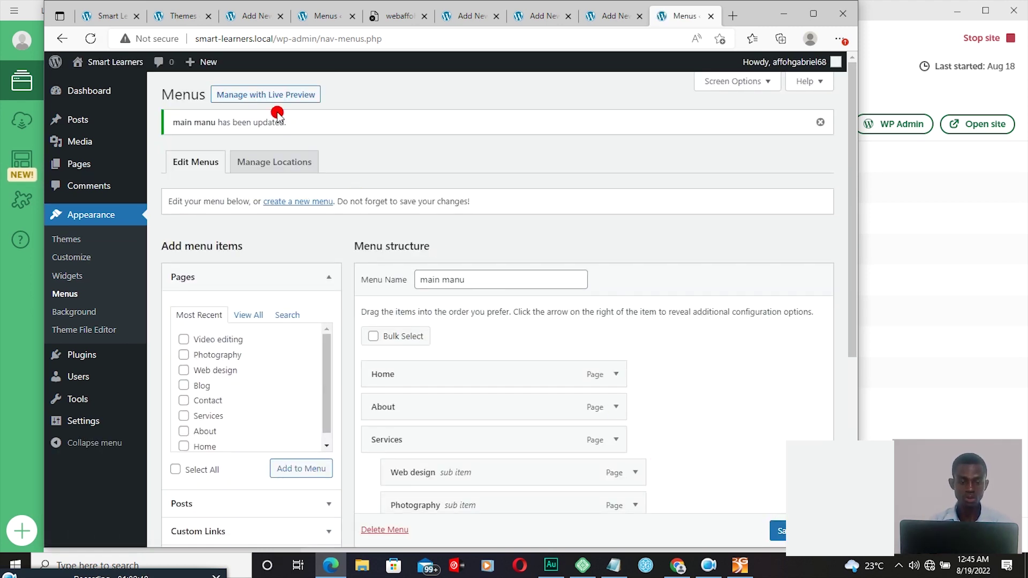
Step: Reload the live site and check the Services dropdown showing Web design, Photography and Video editing
{"action": "left_click", "coordinate": [110, 14]}
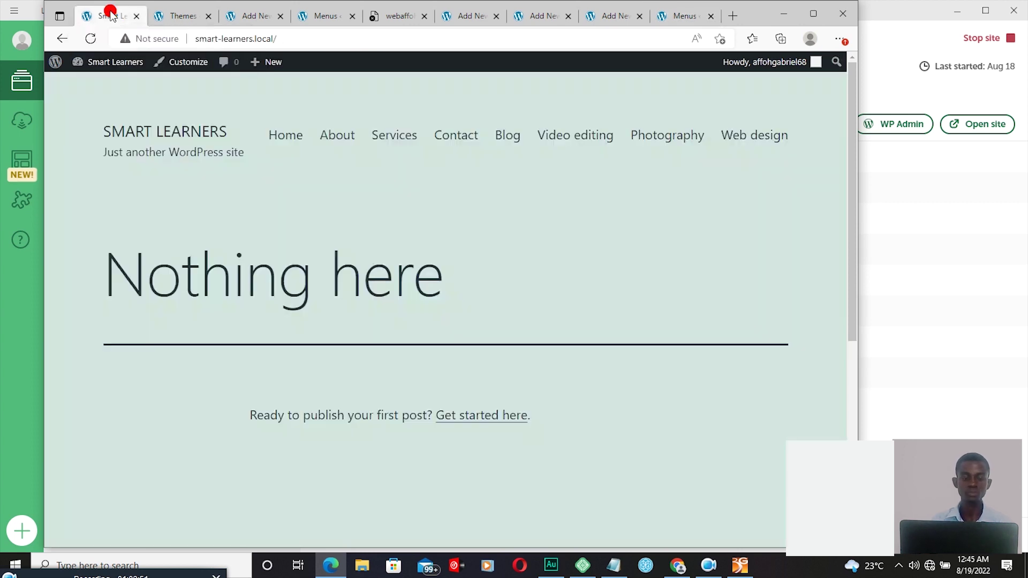
{"action": "left_click", "coordinate": [90, 38]}
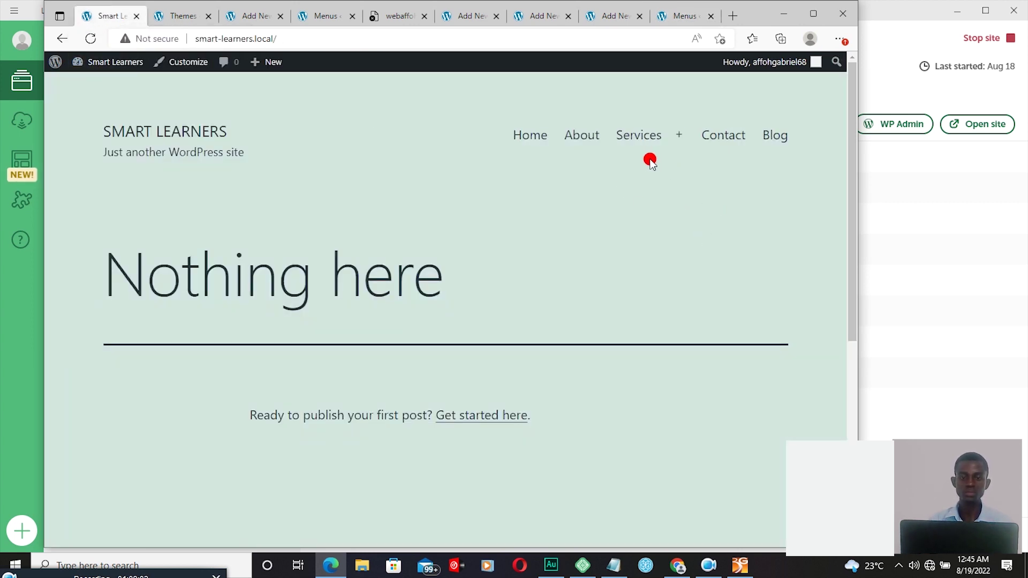
{"action": "mouse_move", "coordinate": [642, 150]}
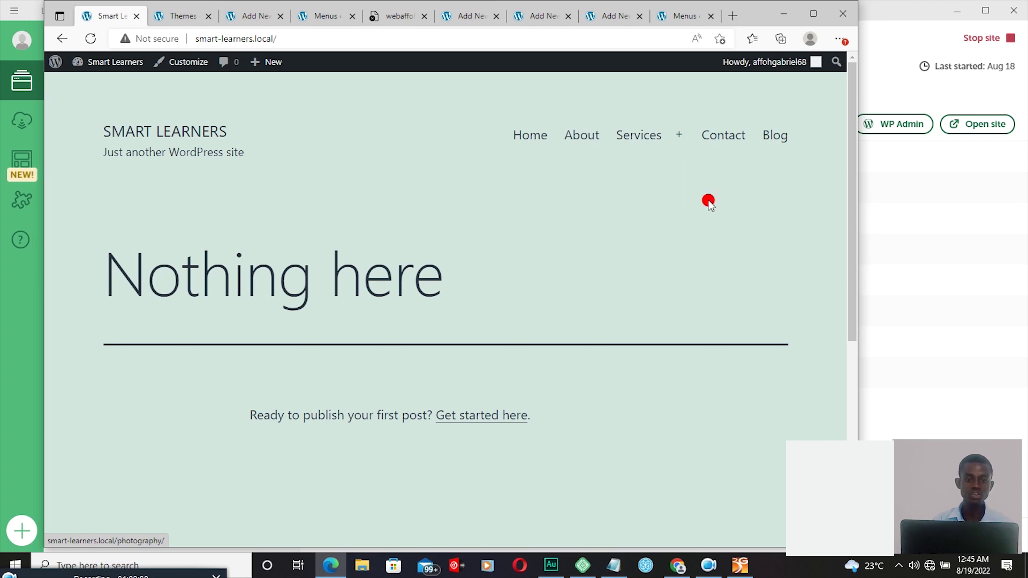
{"action": "left_click", "coordinate": [633, 134]}
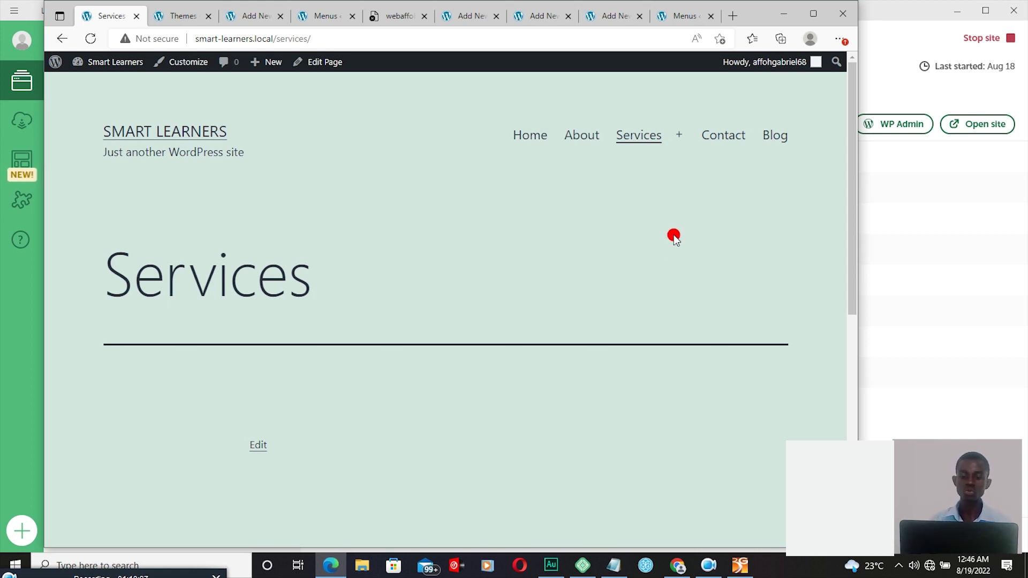
{"action": "left_click", "coordinate": [809, 14]}
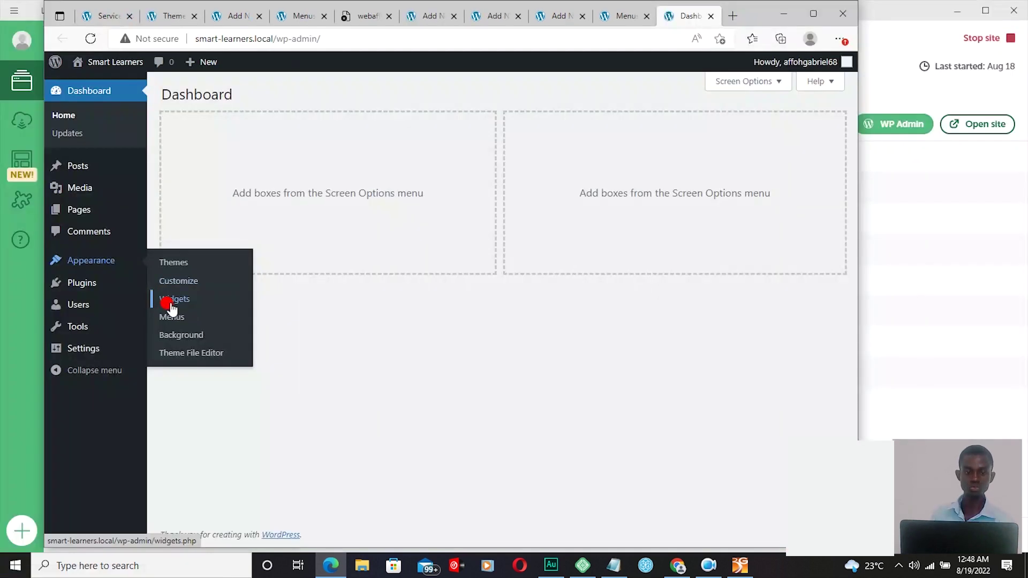
Step: Go from Appearance > Themes, with three installed themes, to the Add Themes screen
{"action": "left_click", "coordinate": [178, 263]}
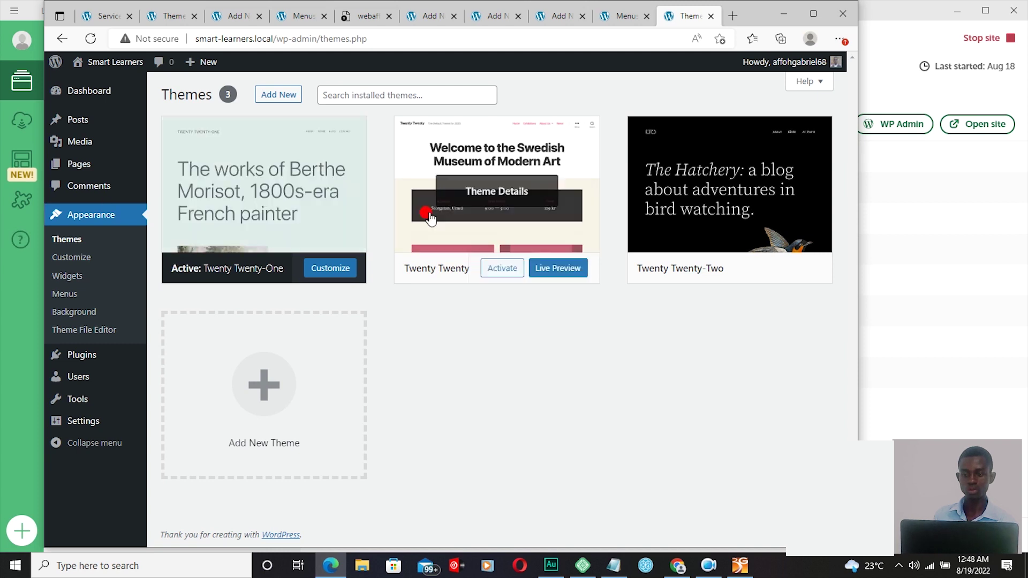
{"action": "mouse_move", "coordinate": [652, 228]}
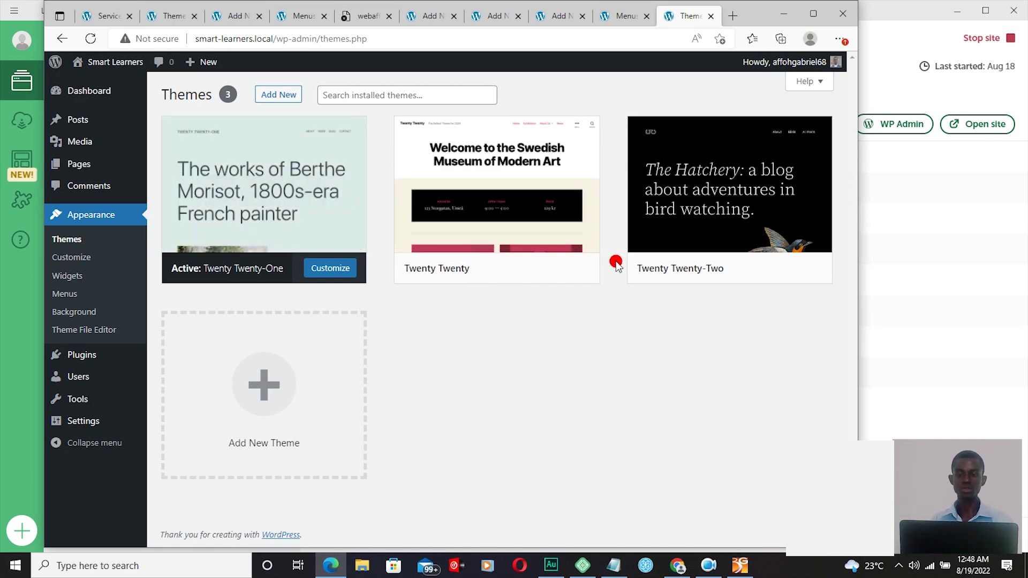
{"action": "mouse_move", "coordinate": [707, 213]}
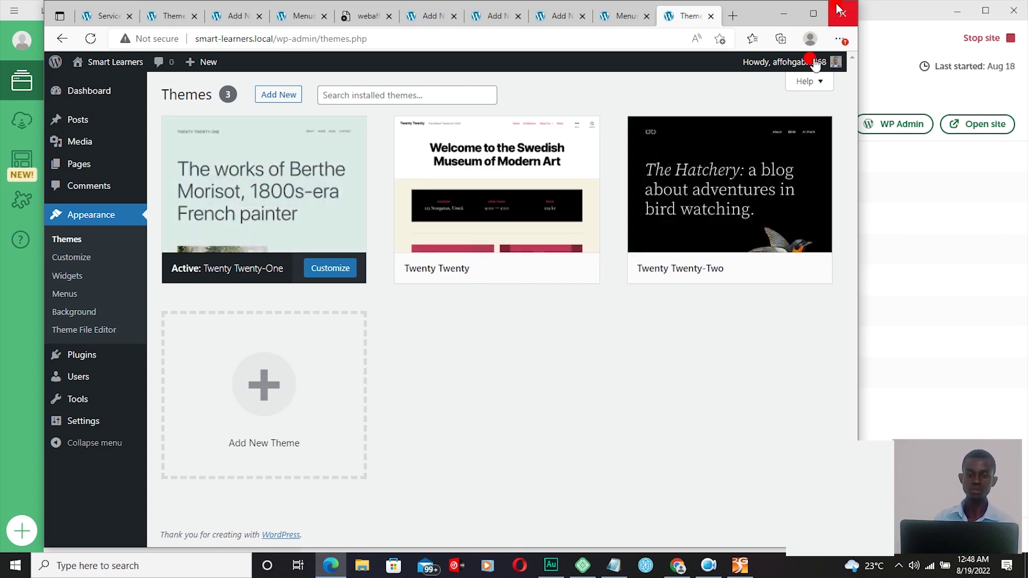
{"action": "left_click", "coordinate": [813, 16]}
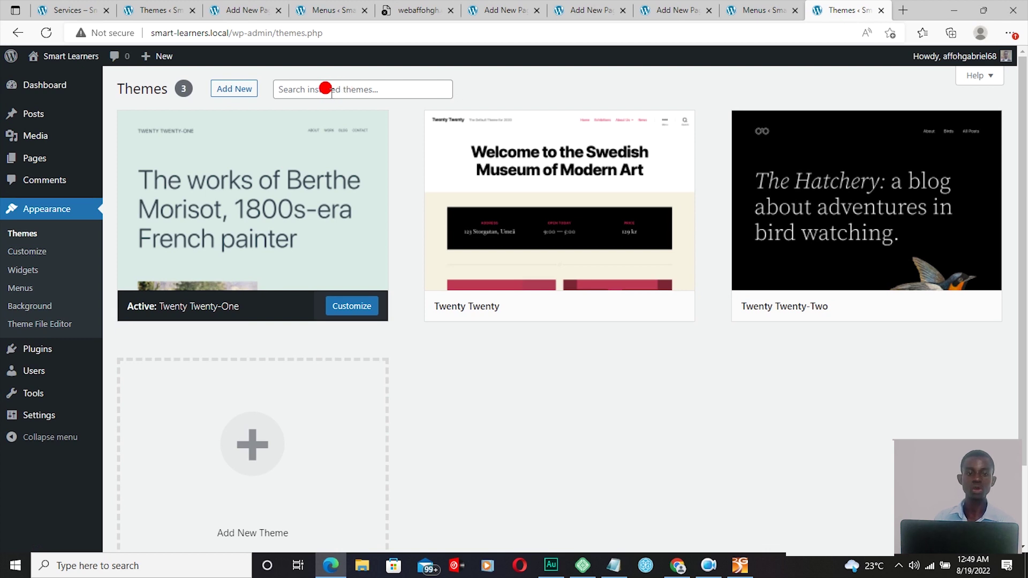
{"action": "left_click", "coordinate": [232, 94]}
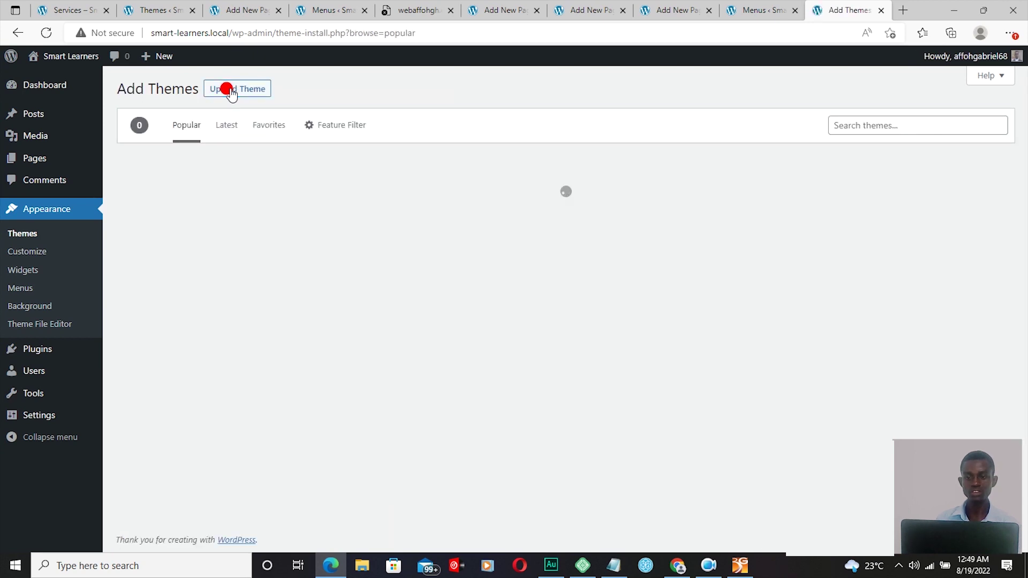
{"action": "scroll", "coordinate": [957, 266], "scroll_direction": "down", "scroll_amount": 5}
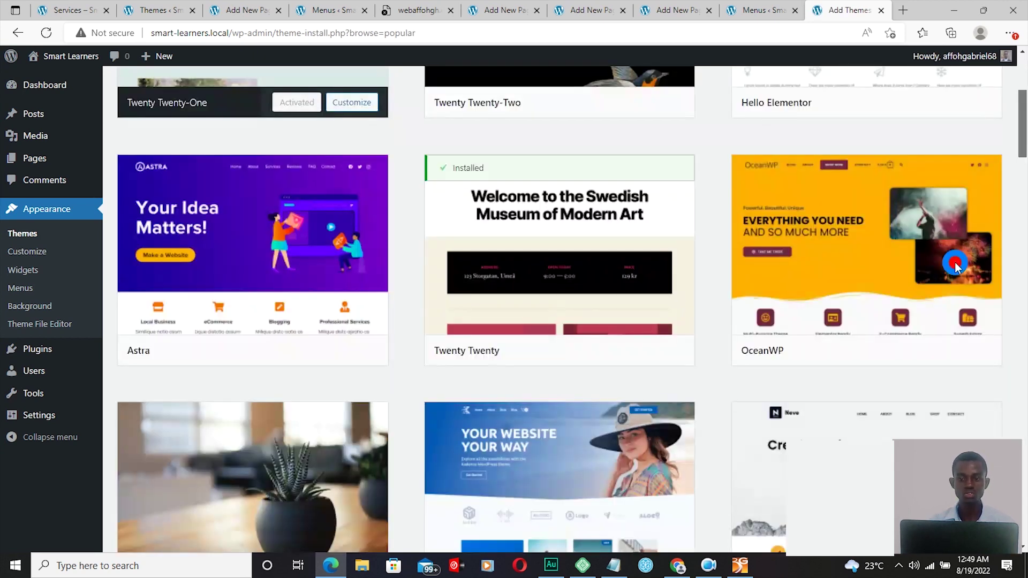
{"action": "mouse_move", "coordinate": [956, 267]}
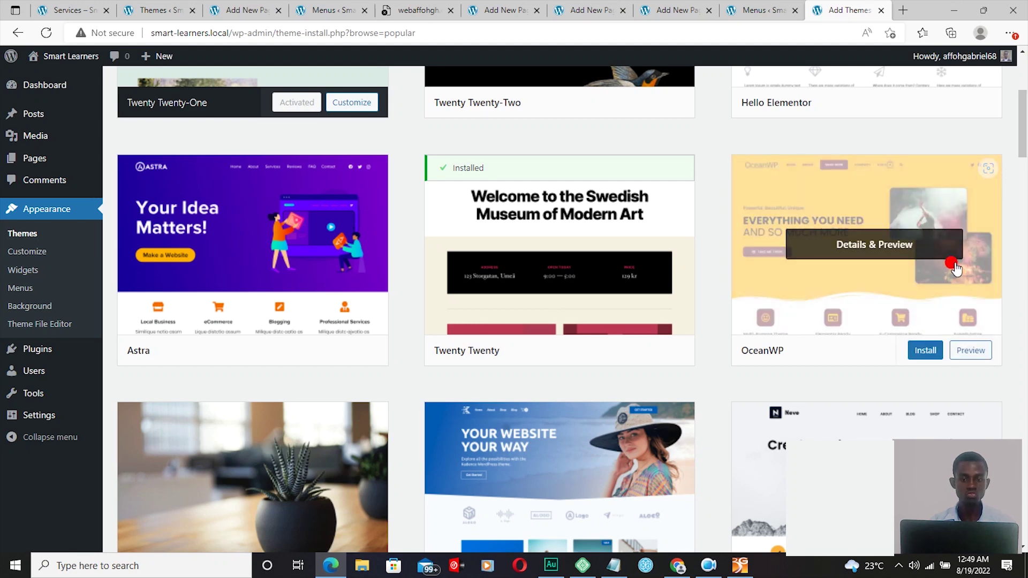
{"action": "scroll", "coordinate": [956, 267], "scroll_direction": "up", "scroll_amount": 5}
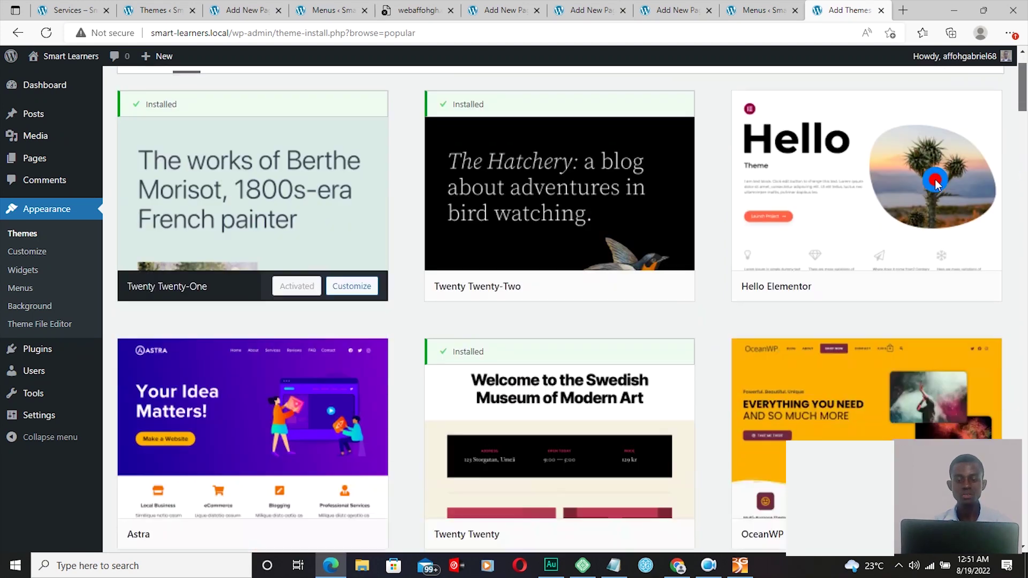
{"action": "scroll", "coordinate": [985, 241], "scroll_direction": "down", "scroll_amount": 15}
{"action": "left_click_drag", "start_coordinate": [1021, 224], "coordinate": [1018, 160]}
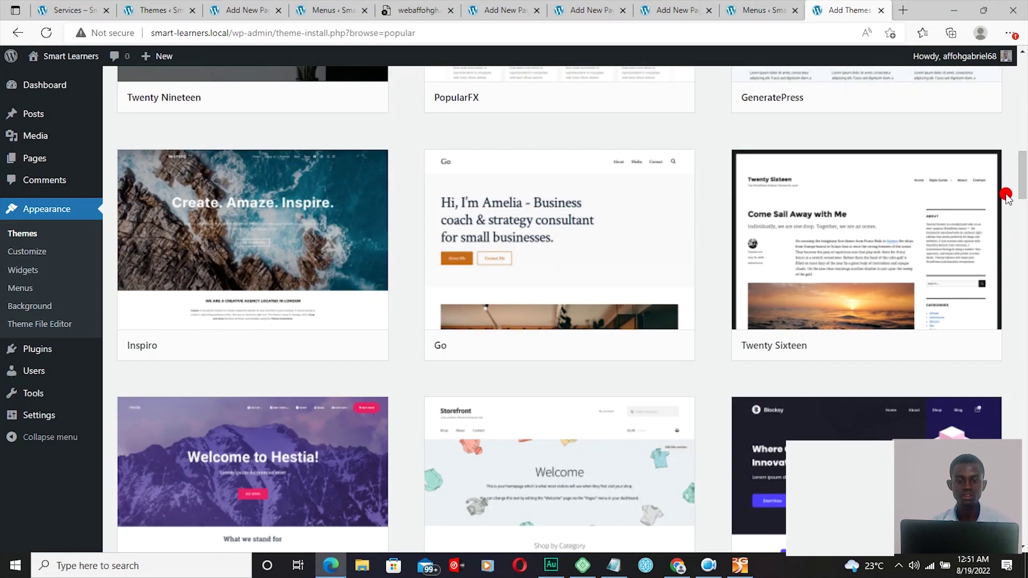
{"action": "left_click_drag", "start_coordinate": [1021, 177], "coordinate": [1021, 72]}
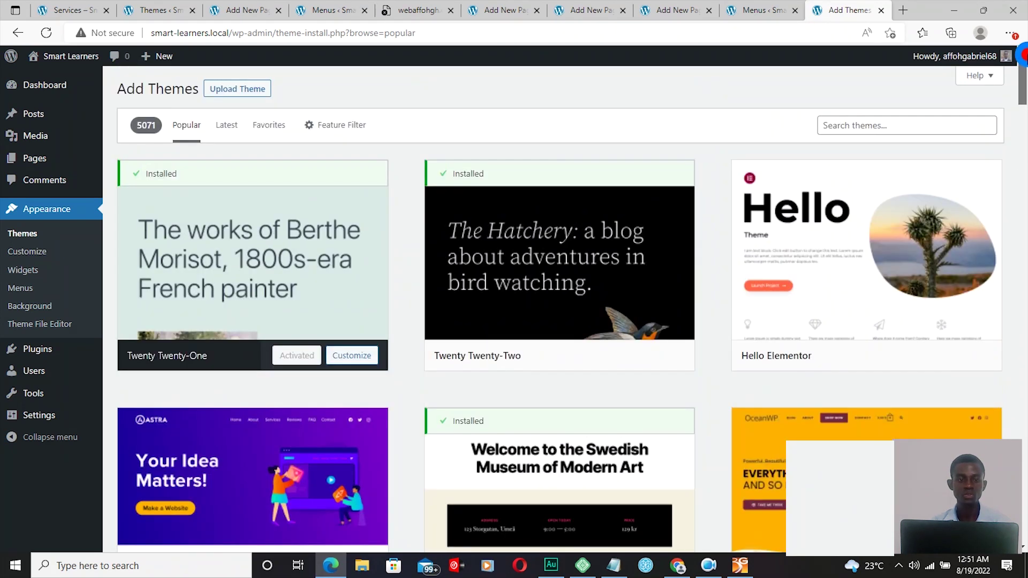
{"action": "left_click", "coordinate": [908, 125]}
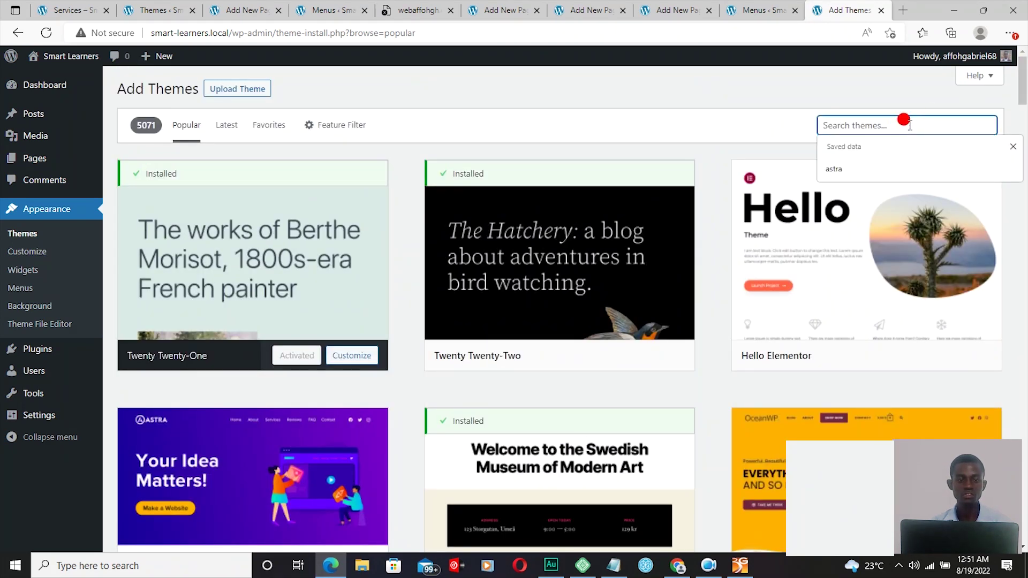
Step: Search themes for 'sydn', install and activate Sydney, then return to the Services page
{"action": "type", "text": "sydn"}
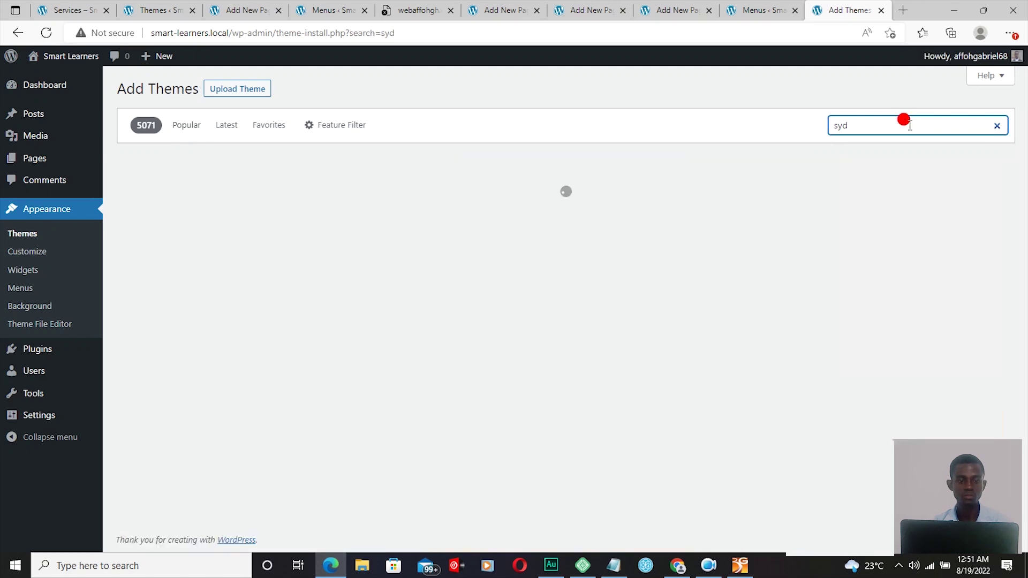
{"action": "mouse_move", "coordinate": [525, 279]}
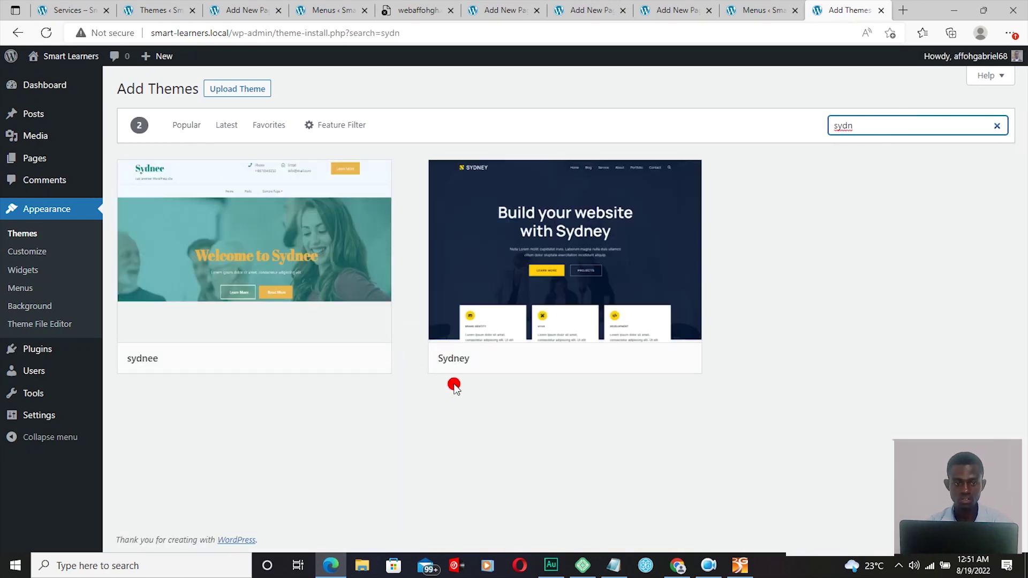
{"action": "left_click", "coordinate": [625, 360]}
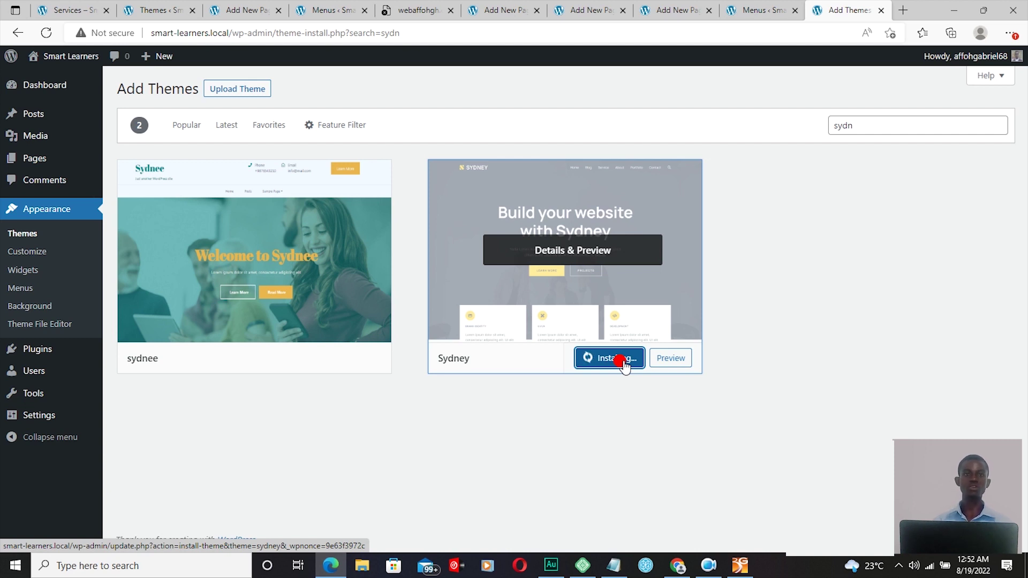
{"action": "left_click", "coordinate": [599, 362]}
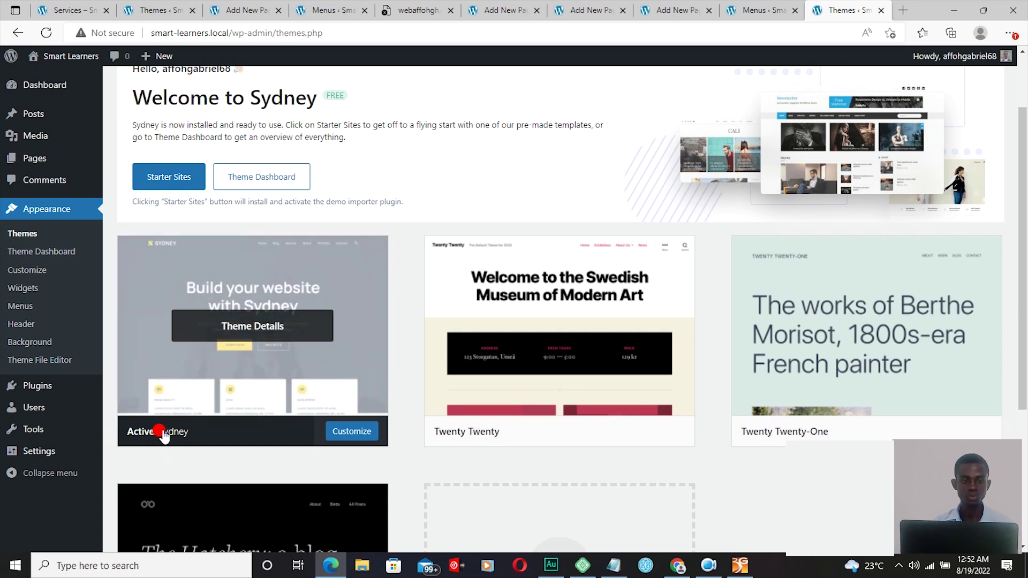
{"action": "left_click", "coordinate": [68, 10]}
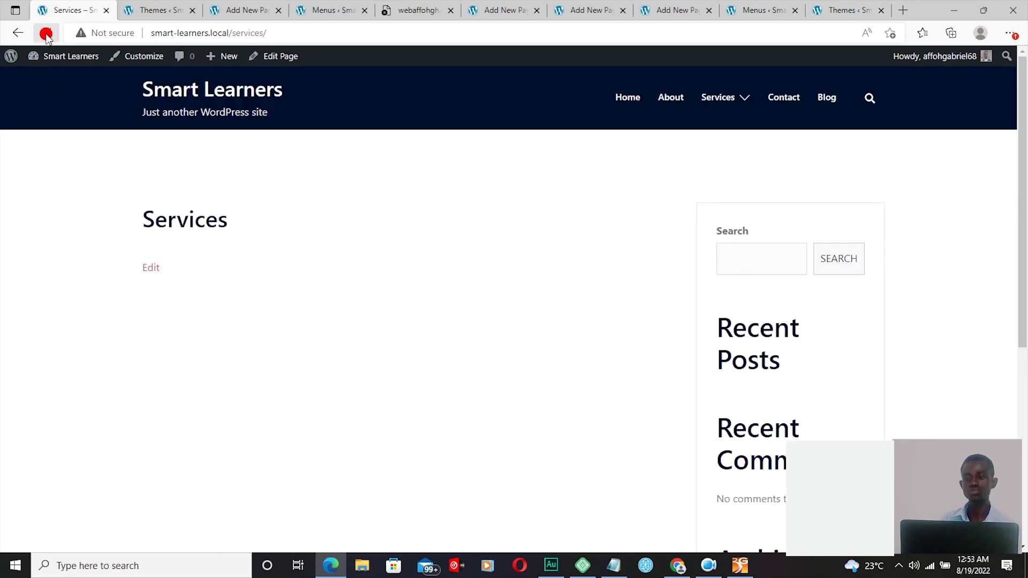
Step: Reload the Services page and scroll through it in the new Sydney layout
{"action": "left_click", "coordinate": [47, 34]}
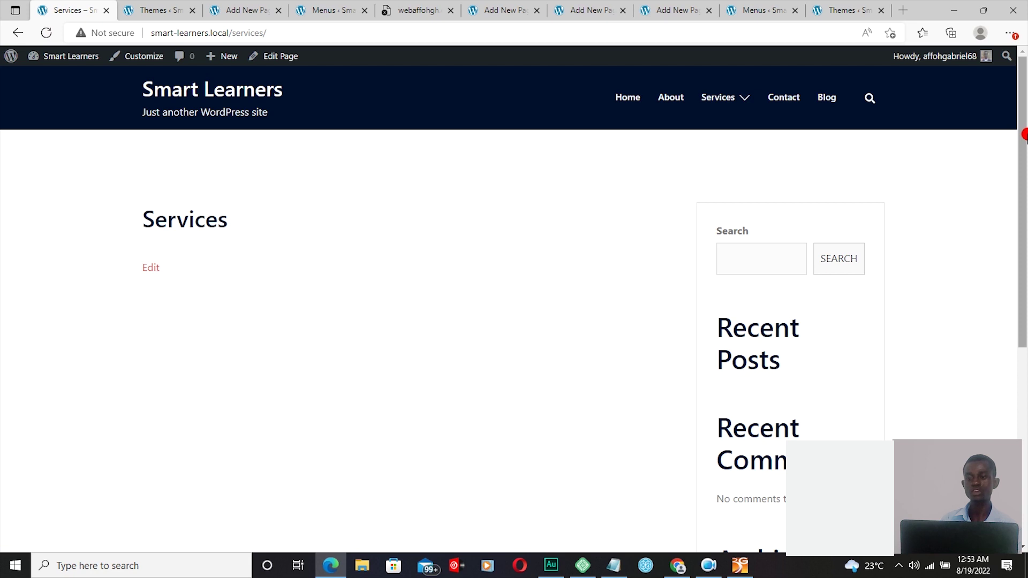
{"action": "left_click_drag", "start_coordinate": [1023, 135], "coordinate": [1022, 153]}
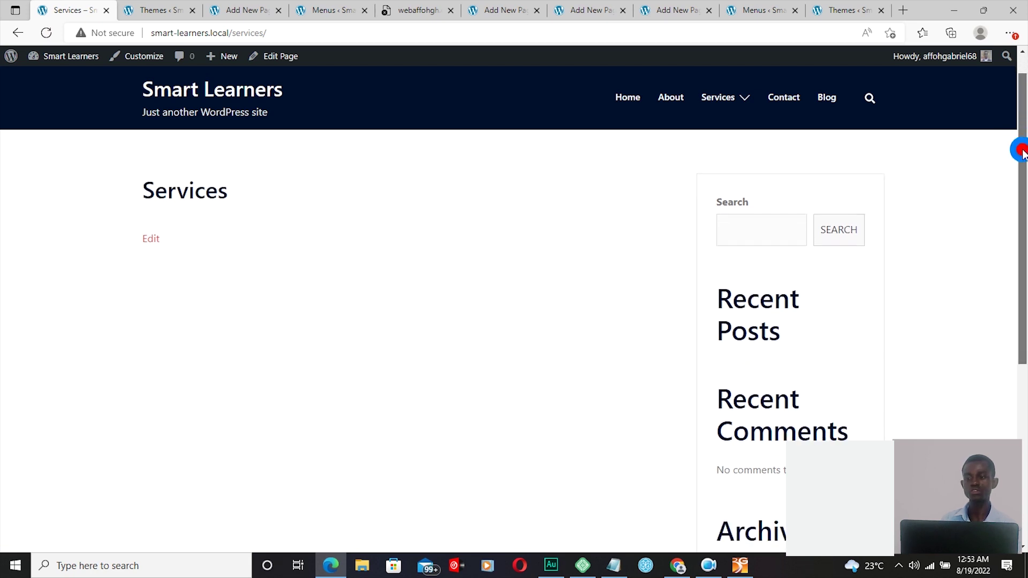